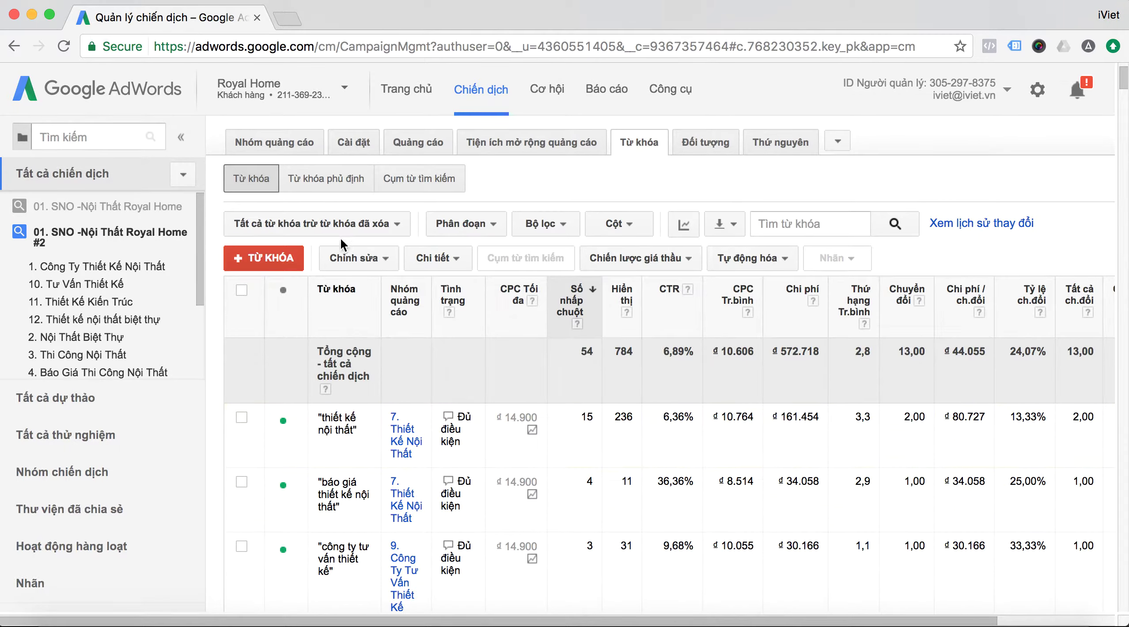
- Show the Royal Home #2 campaign's search terms report (Cụm từ tìm kiếm) for the all-time date range (Tất cả thời gian)
left_click(403, 179)
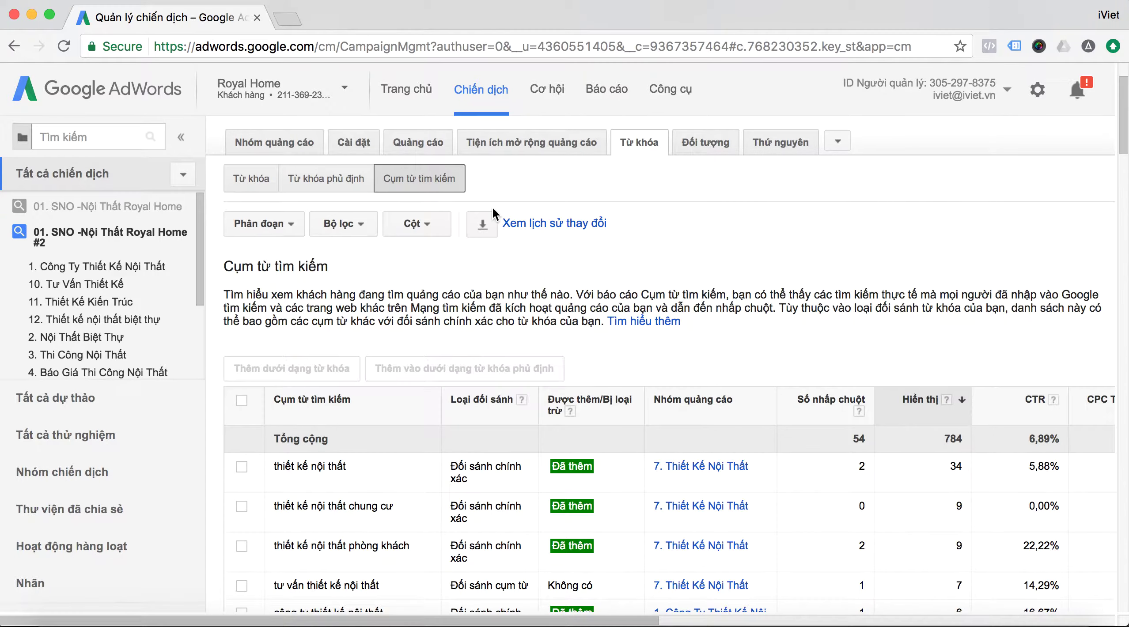
left_click(990, 150)
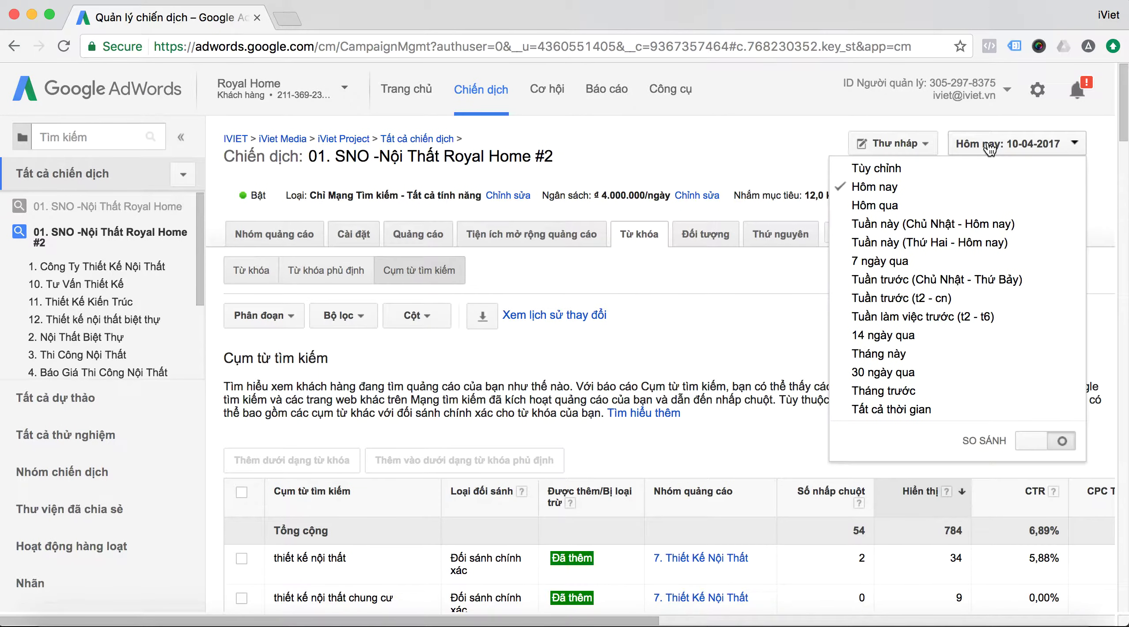
left_click(930, 407)
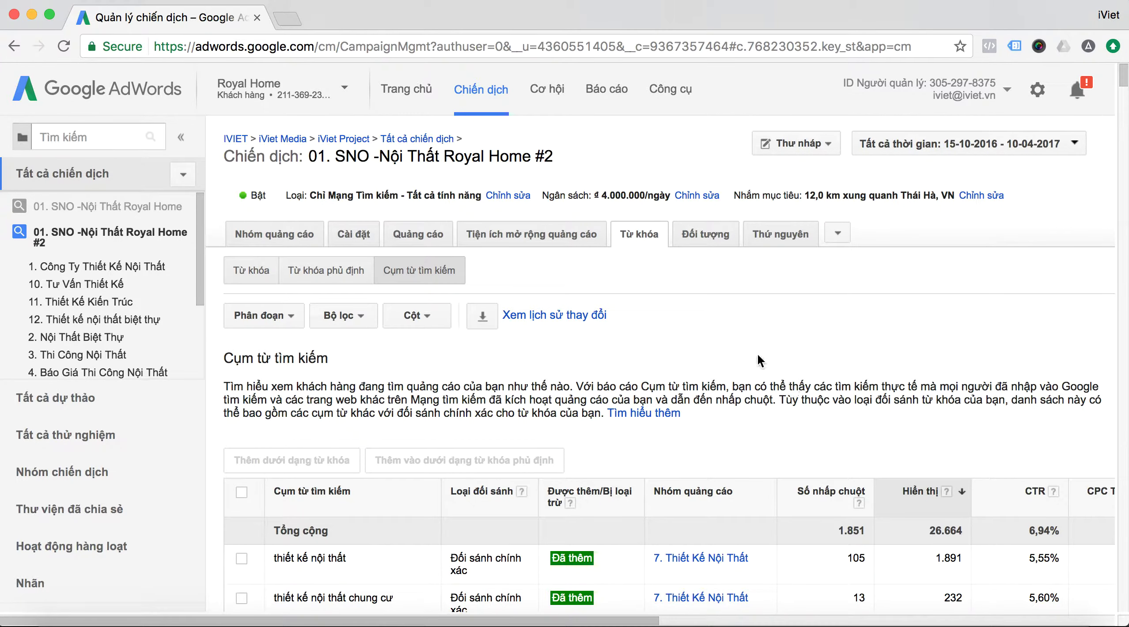
scroll(758, 354, "down", 3)
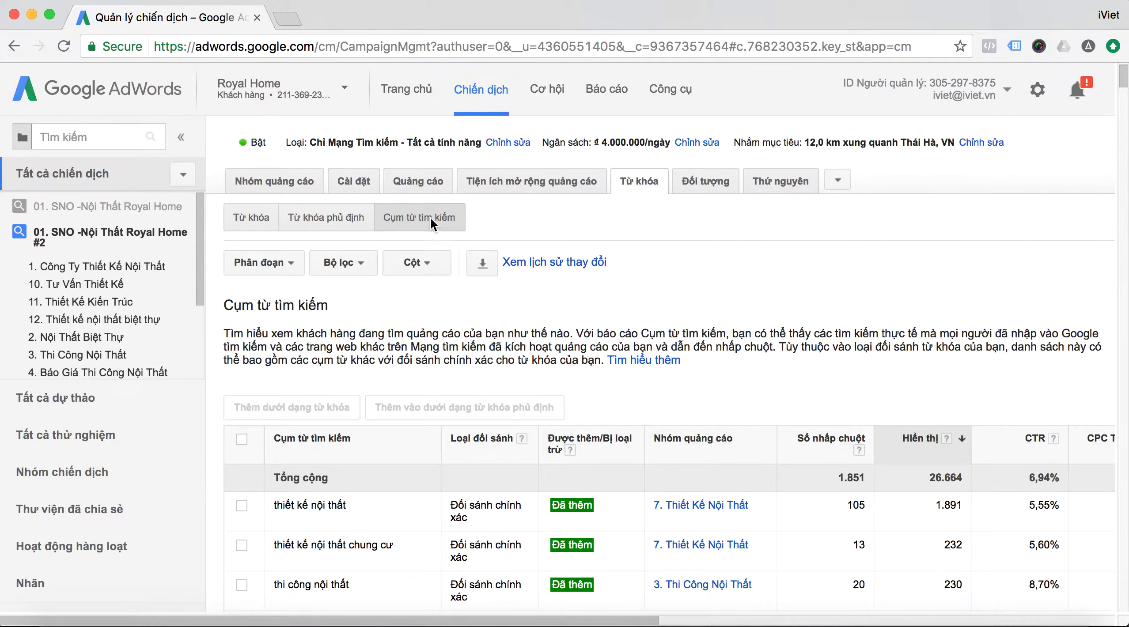
- Open the AdWords account overview in a second browser tab, keeping the search terms report open in the first
right_click(110, 94)
left_click(128, 99)
left_click(341, 16)
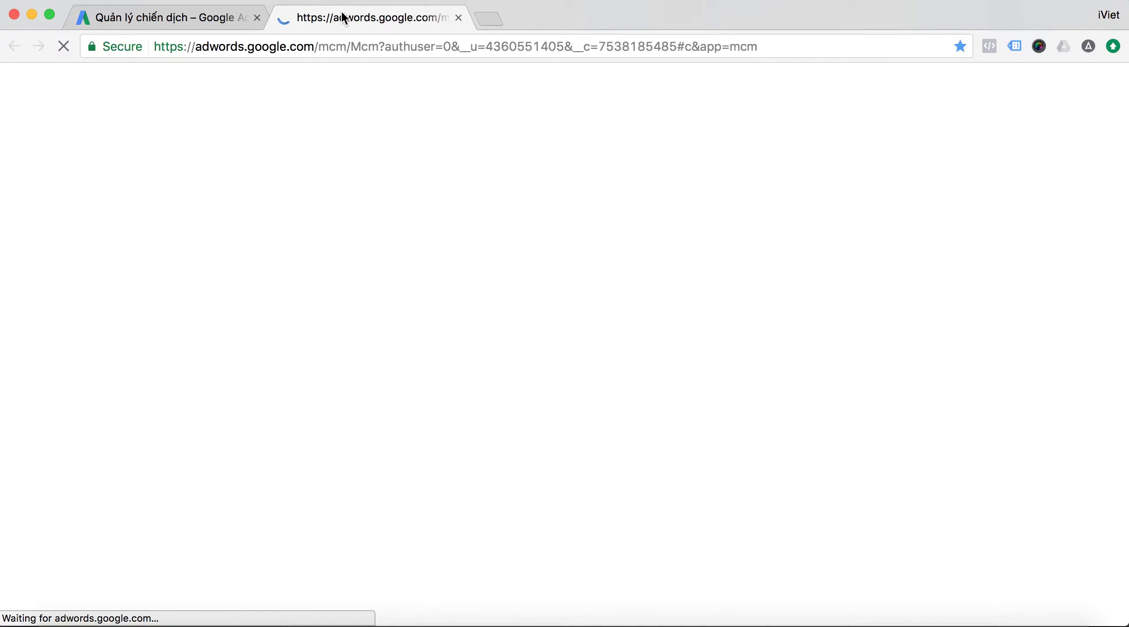
left_click(210, 23)
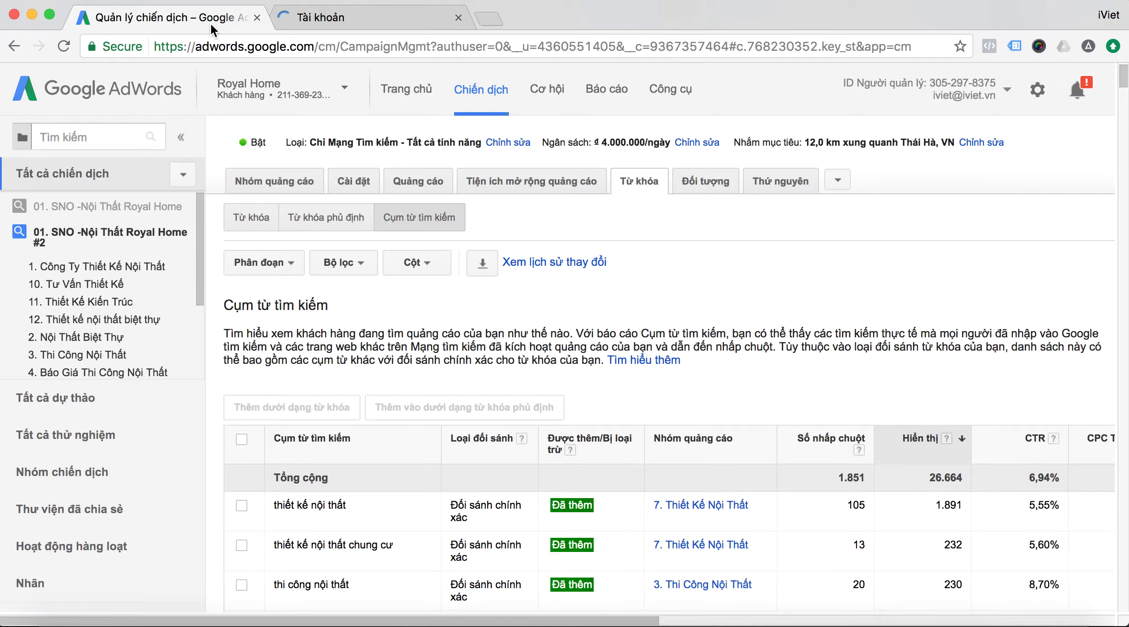
left_click(364, 25)
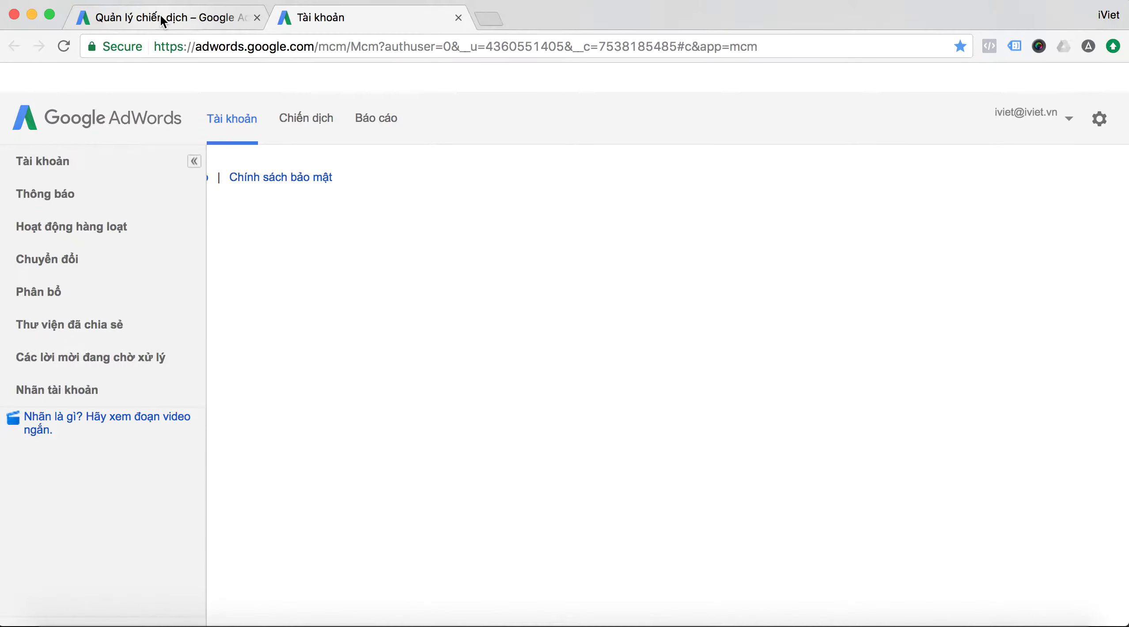
left_click(160, 16)
left_click(335, 24)
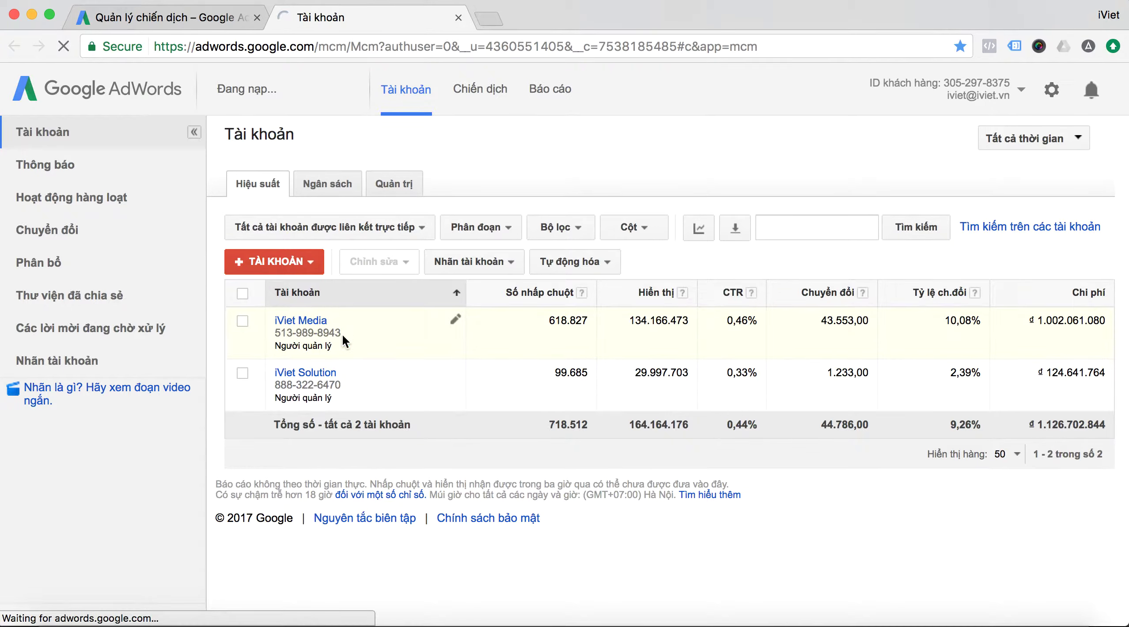
- Go into the iViet Media manager account and switch from it to the Royal Home account
left_click(310, 321)
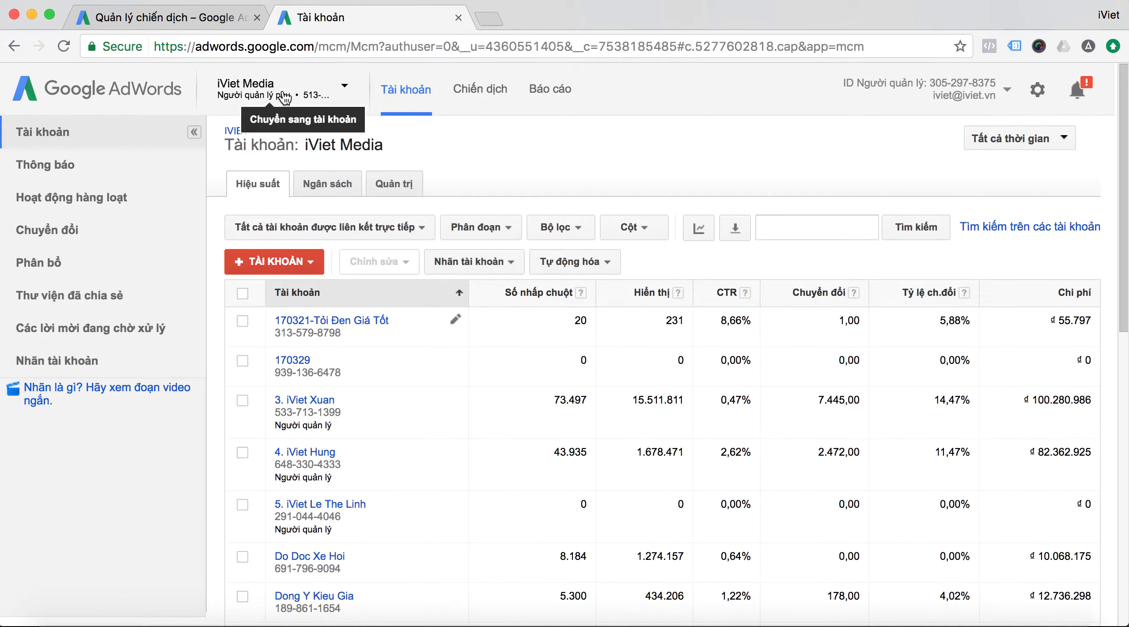
left_click(285, 98)
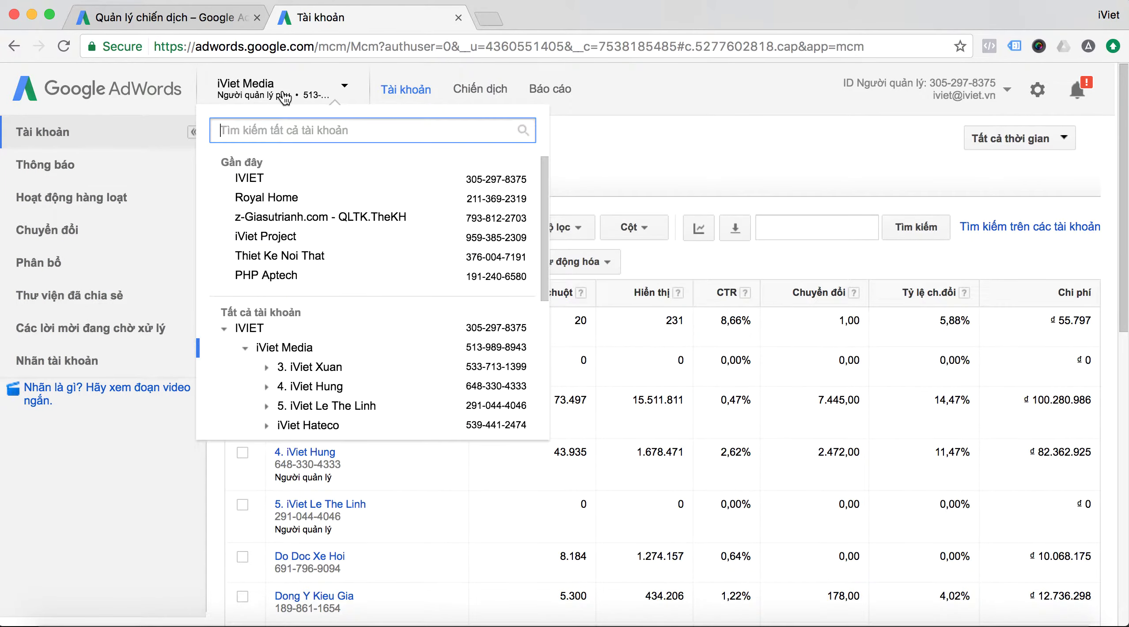
left_click(304, 205)
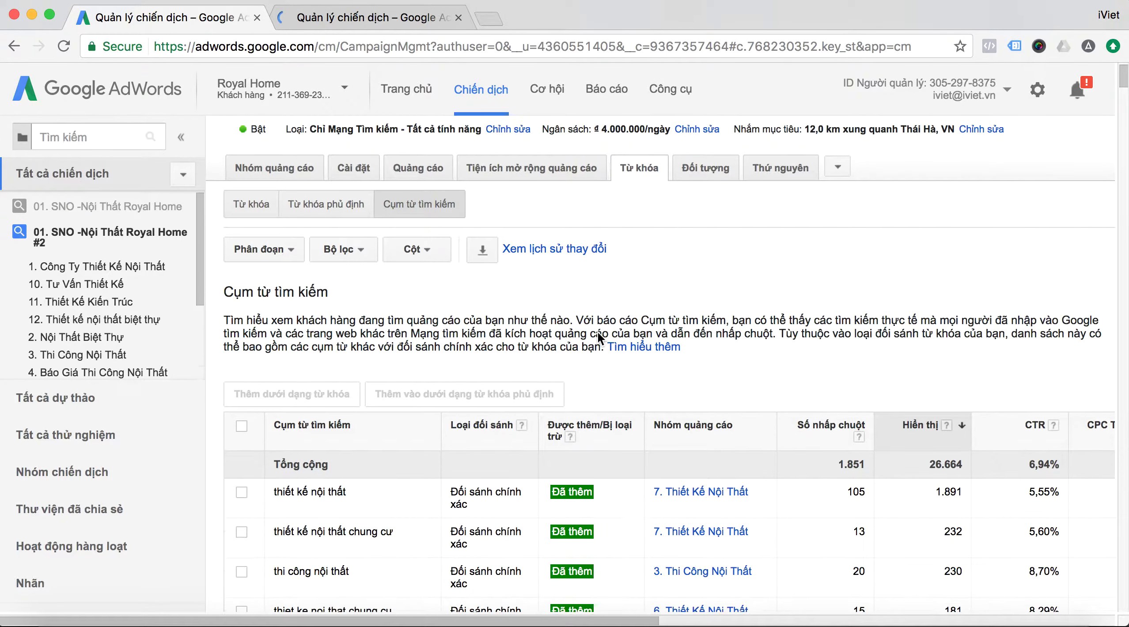
- In the first tab's search terms report, sort the terms by impressions (Hiển thị) in descending order
scroll(599, 333, "down", 3)
scroll(600, 340, "down", 2)
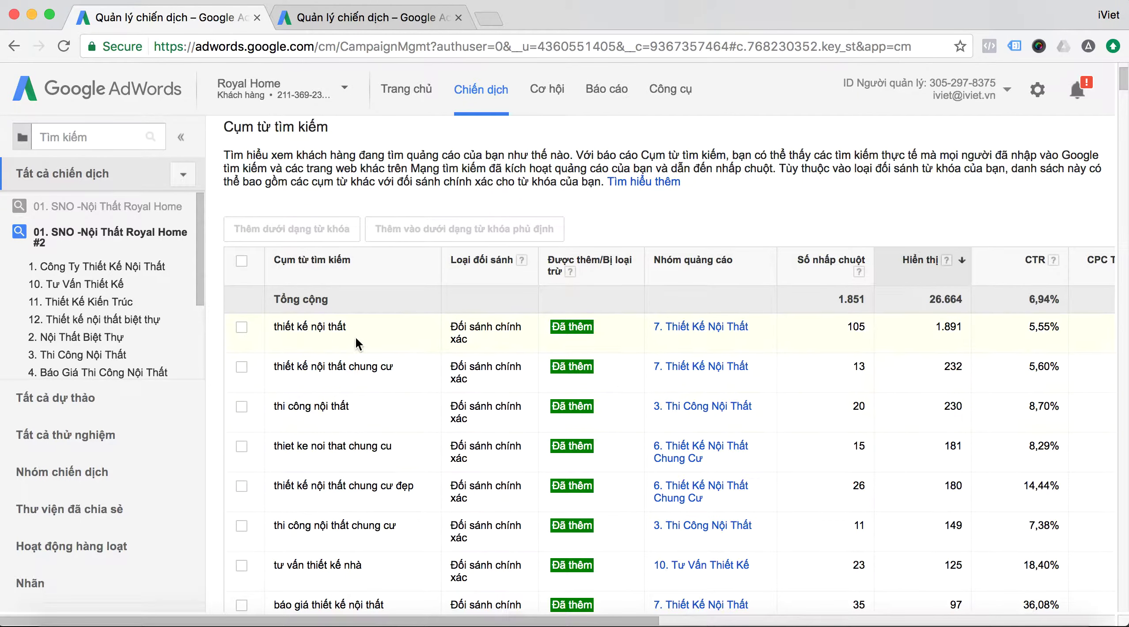
scroll(373, 423, "up", 5)
scroll(571, 388, "down", 6)
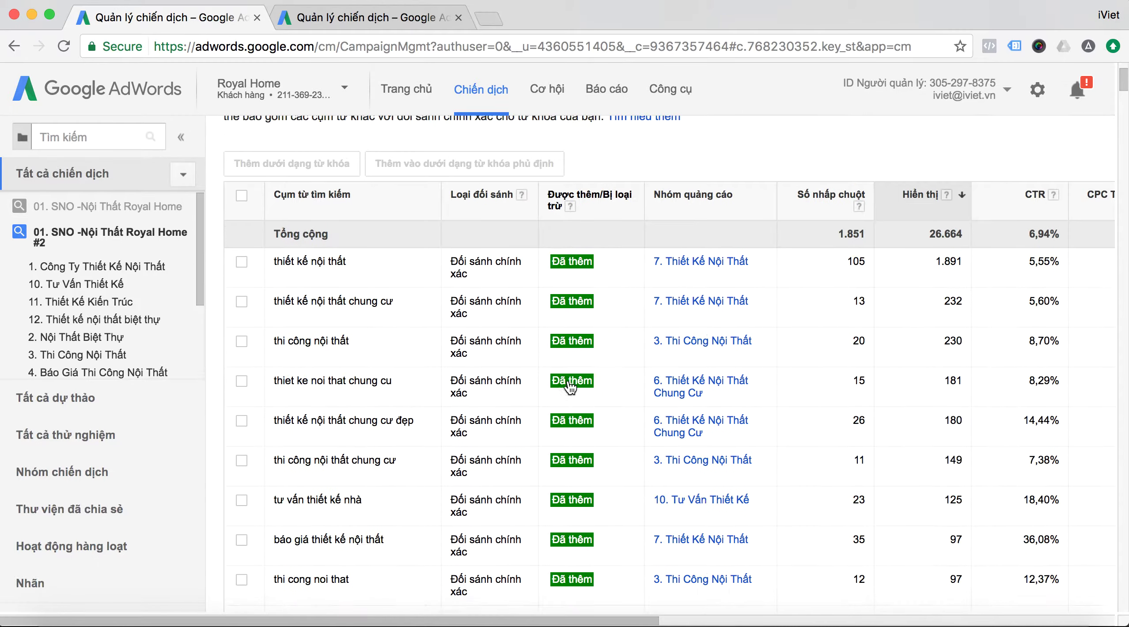
left_click(912, 196)
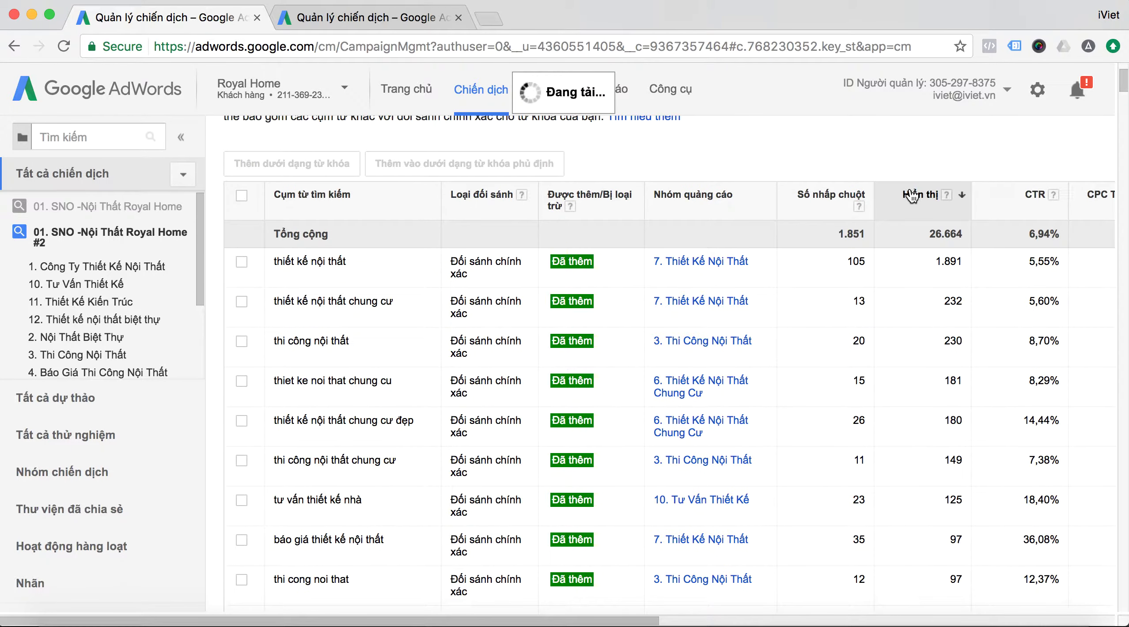
left_click(912, 196)
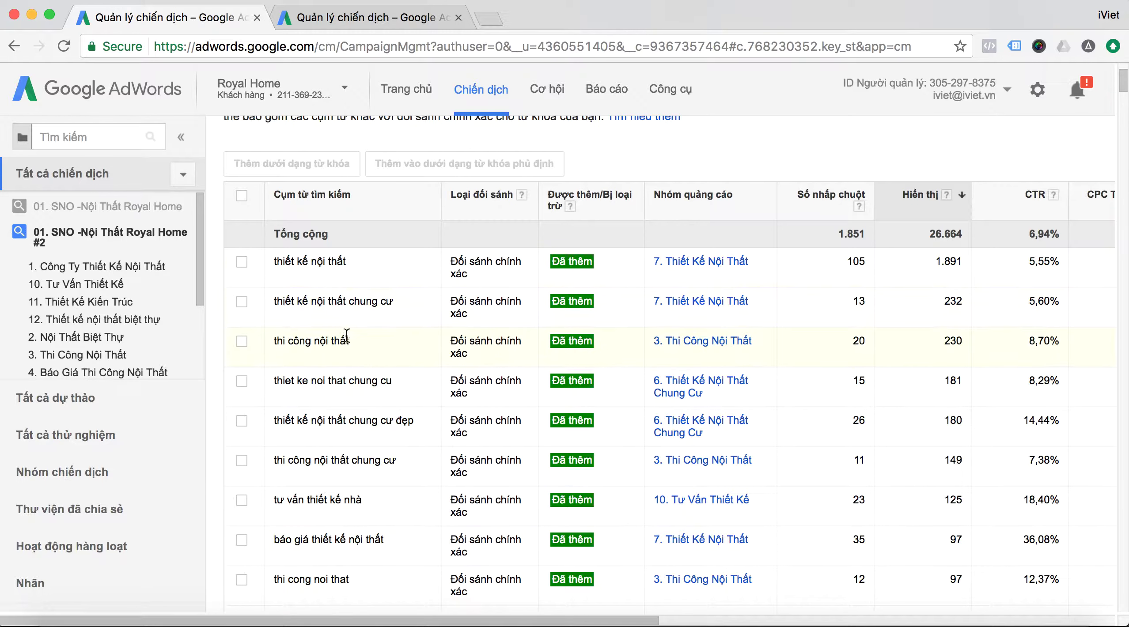
- Examine the search terms for unsuitable ones worth excluding, marking the words "cấp 4" in "thiết kế nội thất nhà cấp 4"
scroll(348, 321, "down", 1)
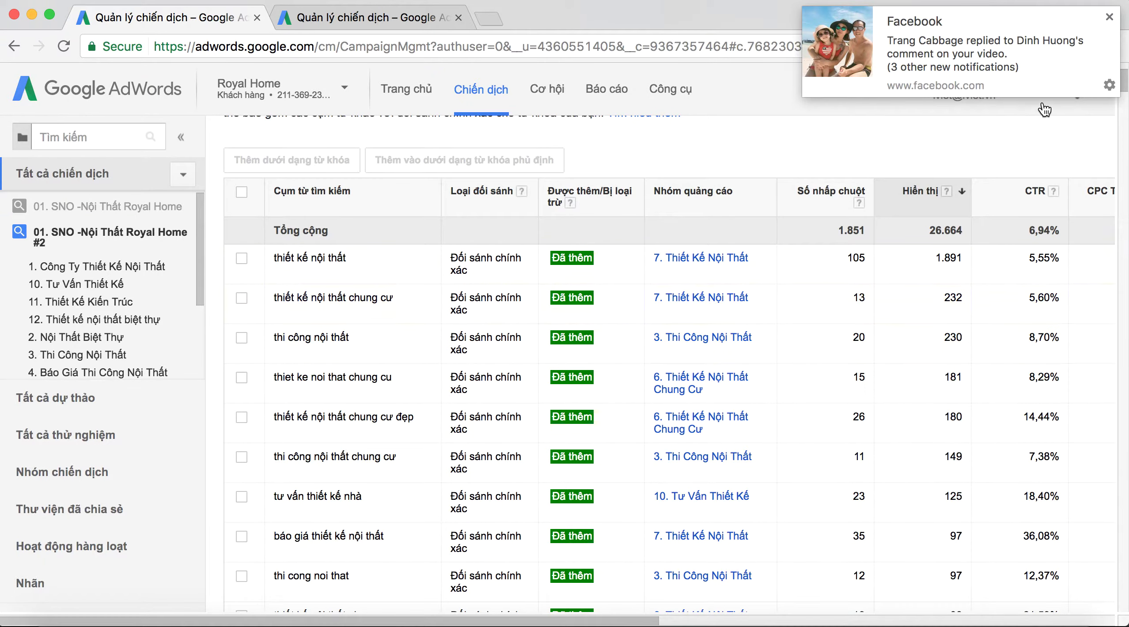
left_click(1109, 17)
scroll(666, 331, "down", 5)
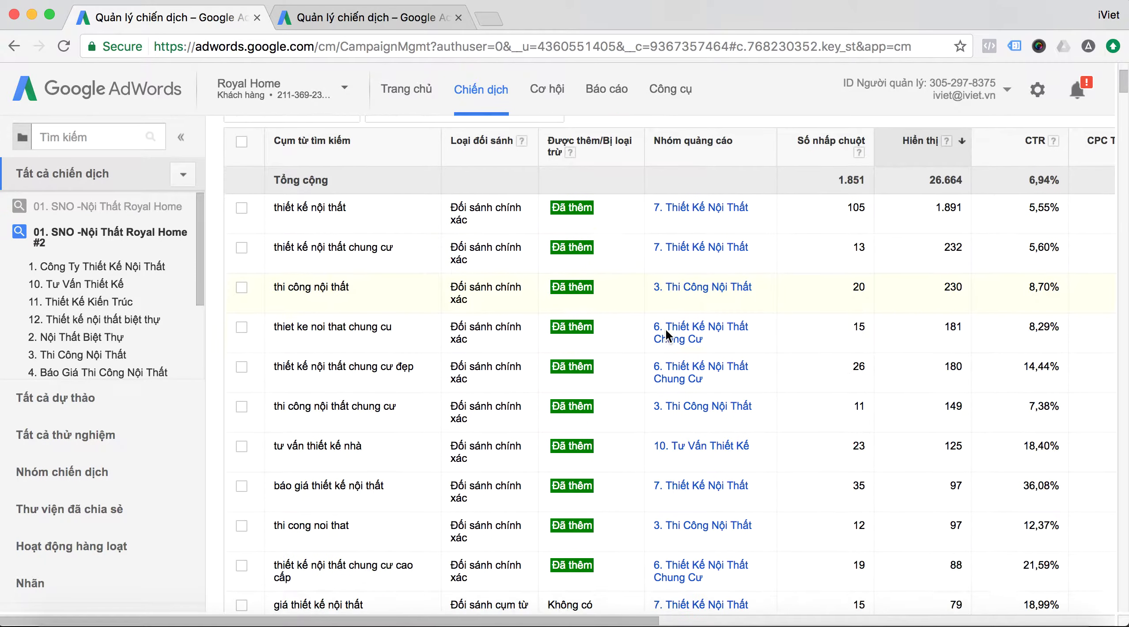
scroll(665, 328, "down", 4)
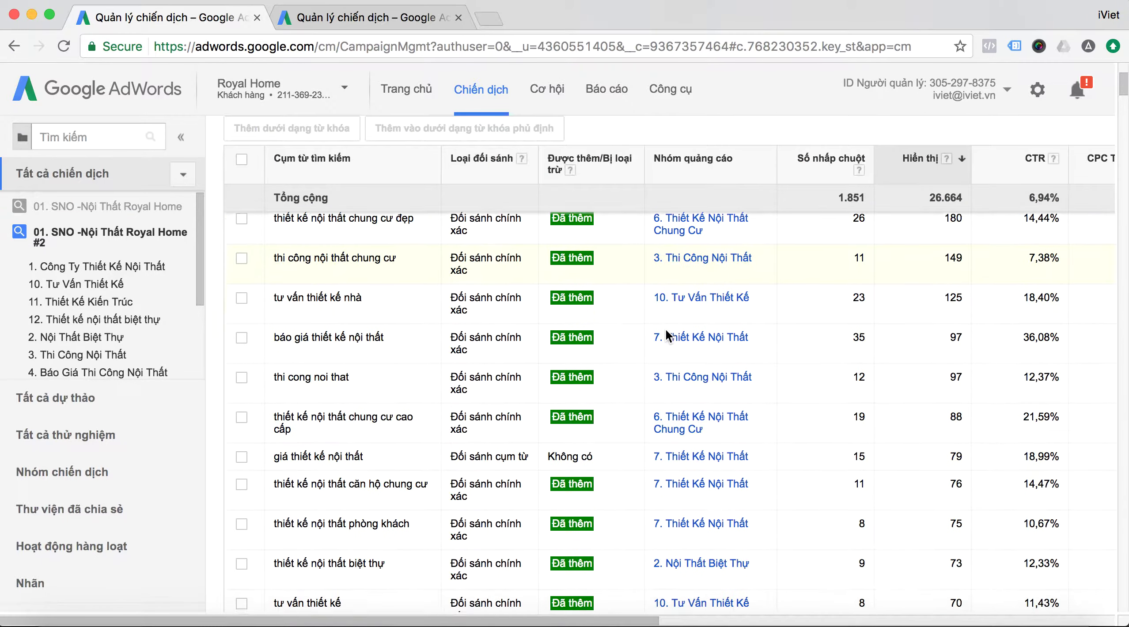
scroll(666, 330, "down", 2)
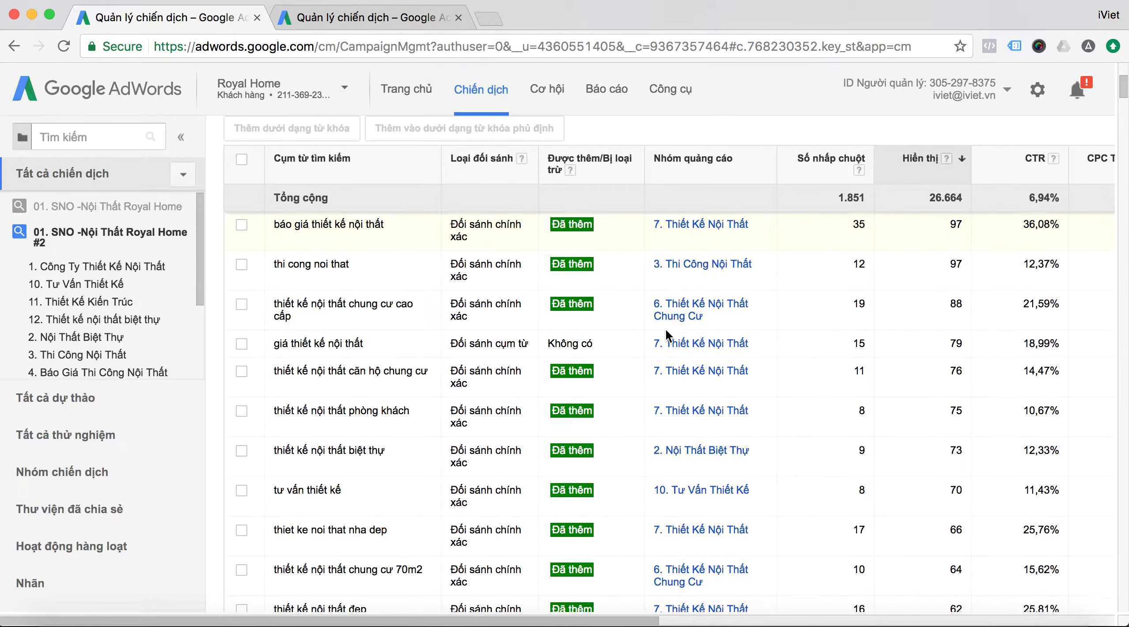
scroll(666, 330, "down", 10)
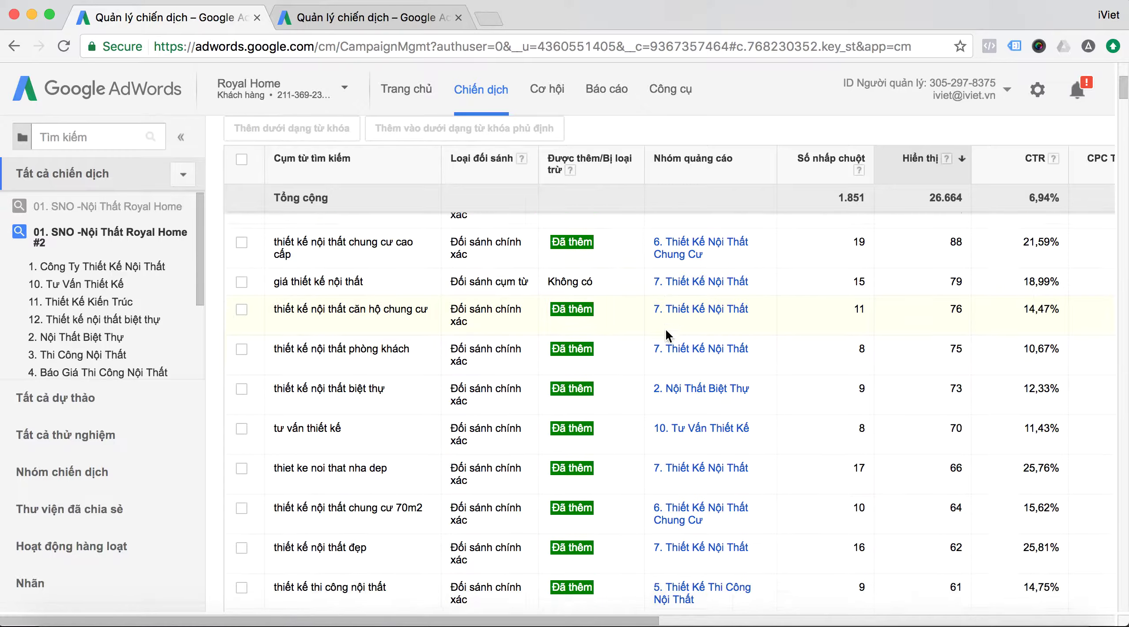
scroll(667, 335, "down", 7)
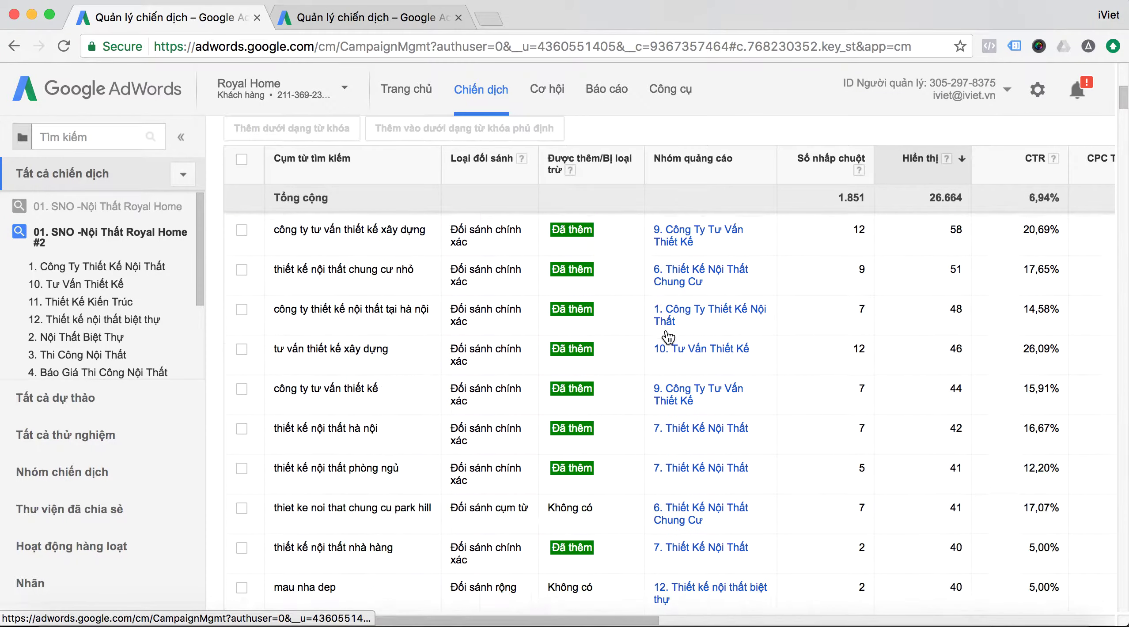
scroll(665, 328, "down", 5)
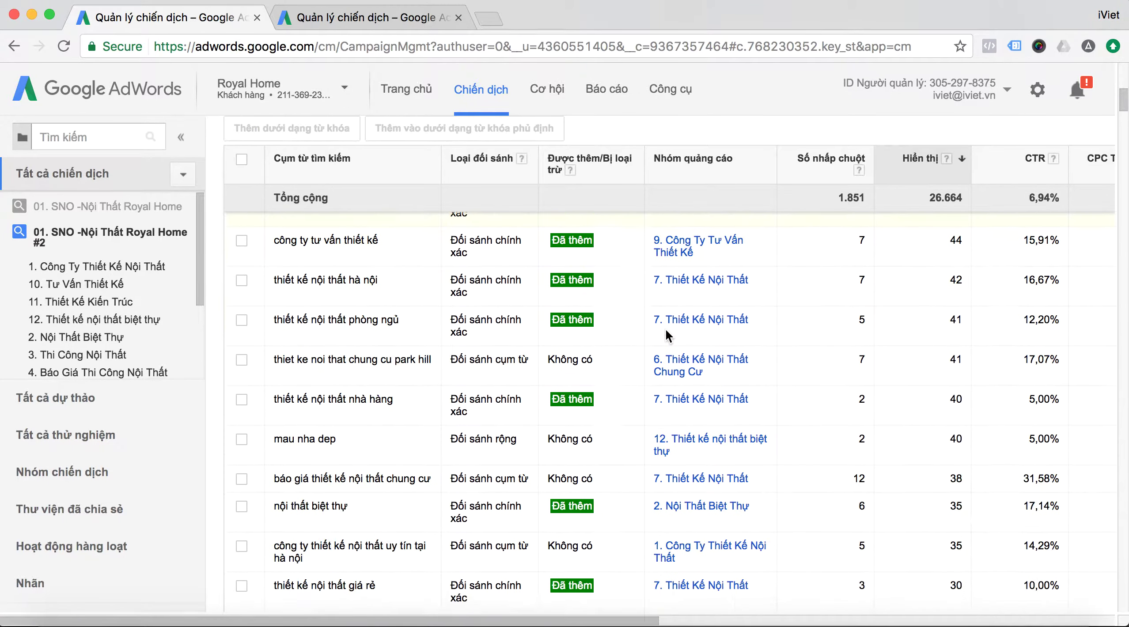
scroll(672, 351, "down", 1)
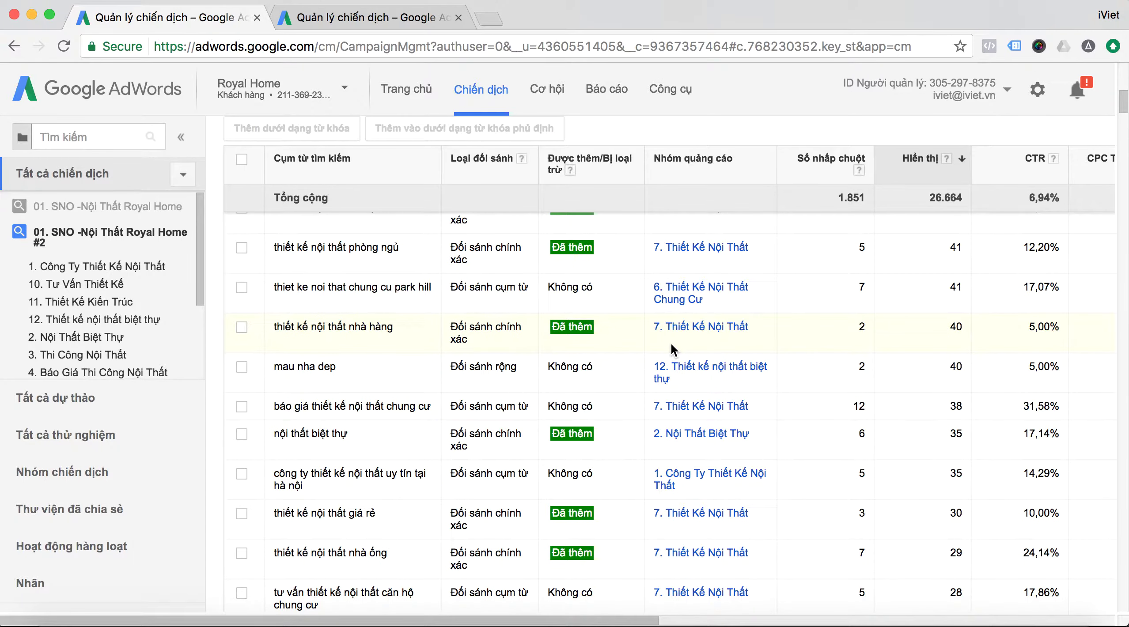
scroll(670, 345, "down", 1)
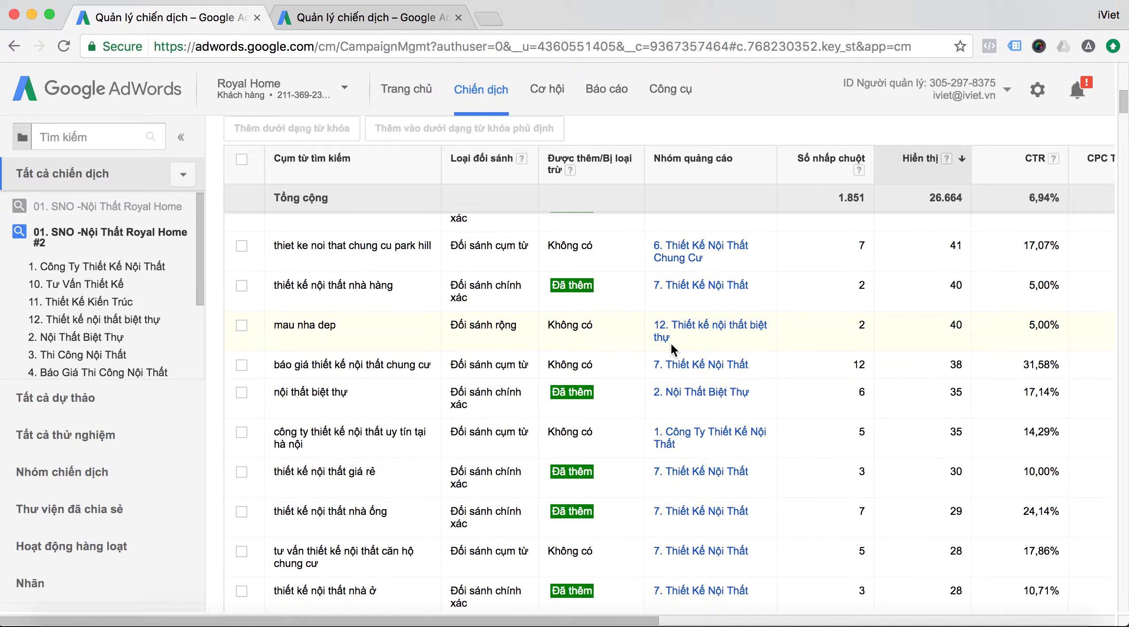
scroll(671, 342, "down", 2)
scroll(674, 352, "down", 2)
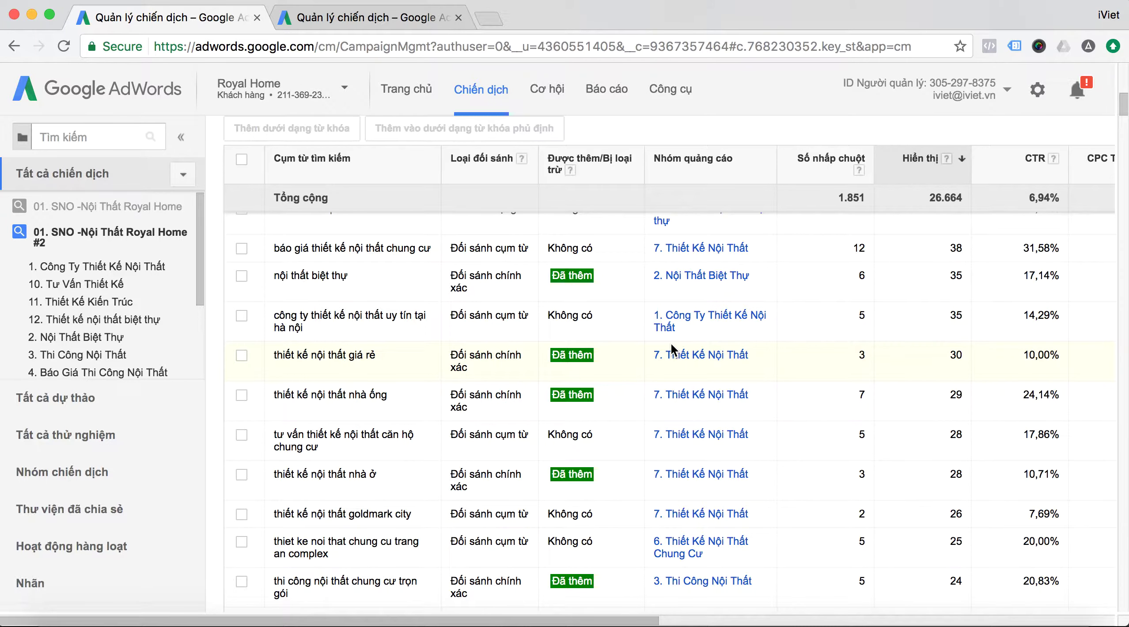
scroll(672, 344, "down", 3)
scroll(670, 343, "down", 2)
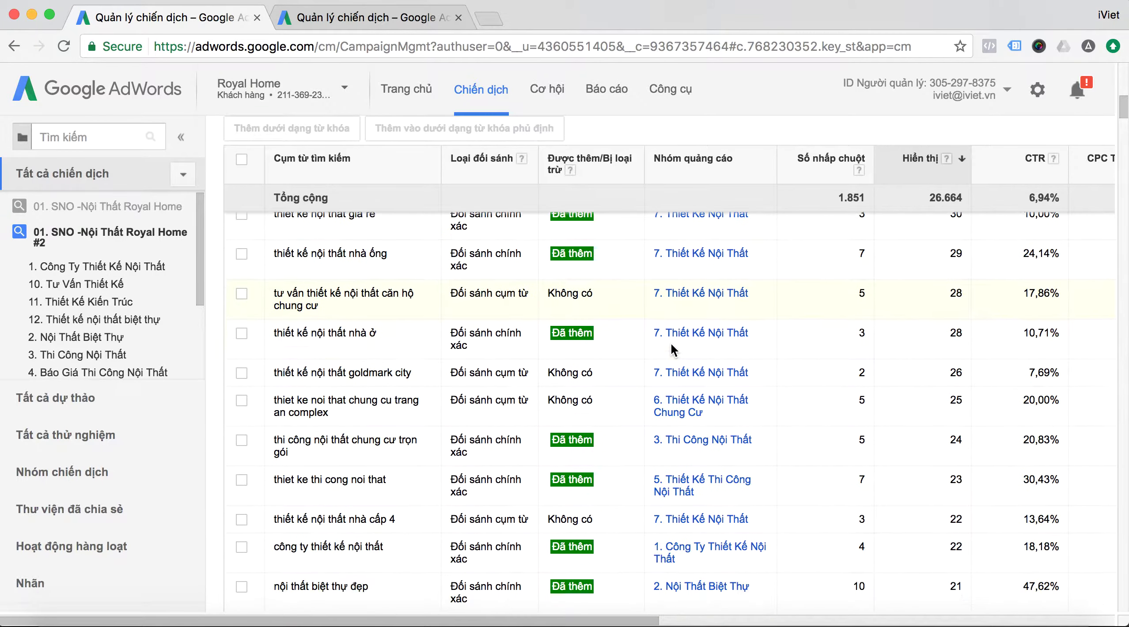
scroll(673, 352, "down", 3)
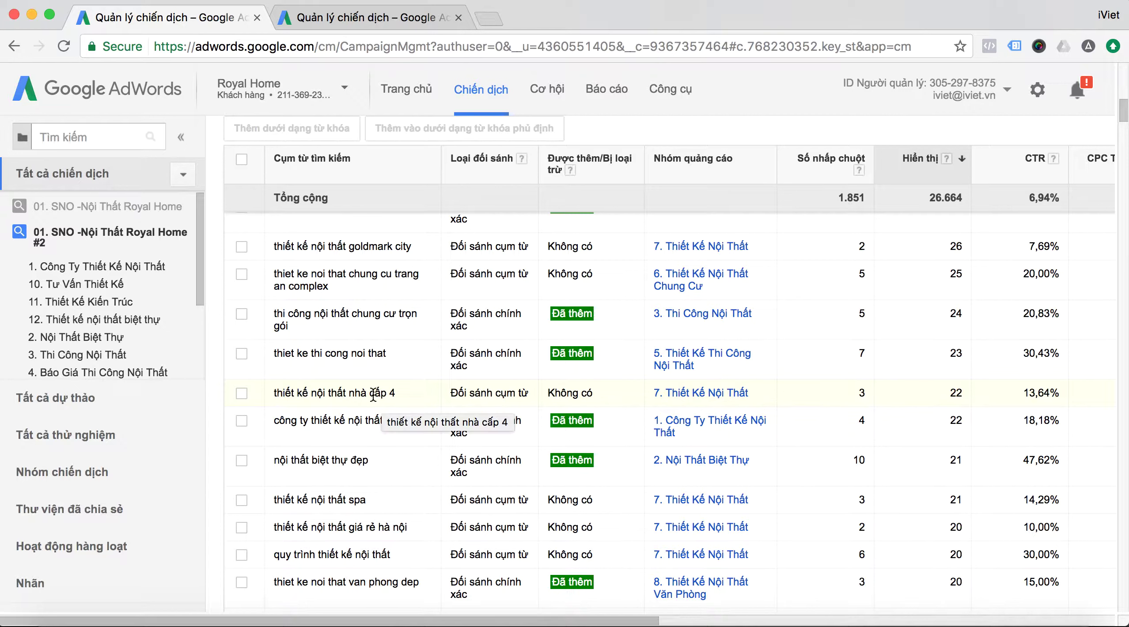
left_click_drag(374, 393, 403, 389)
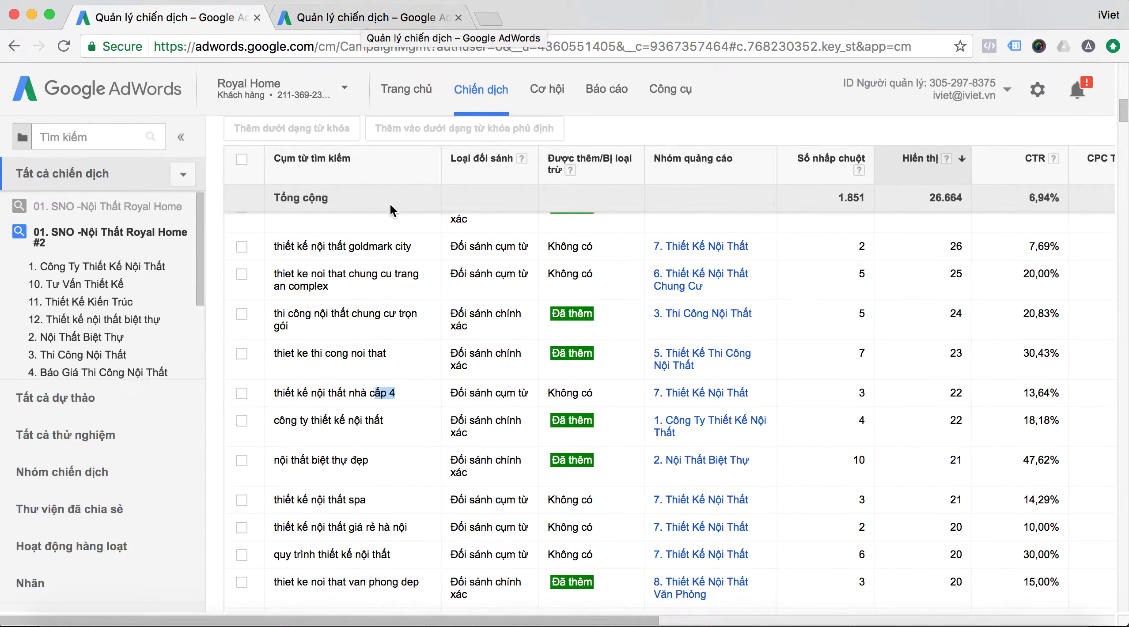
left_click(368, 394)
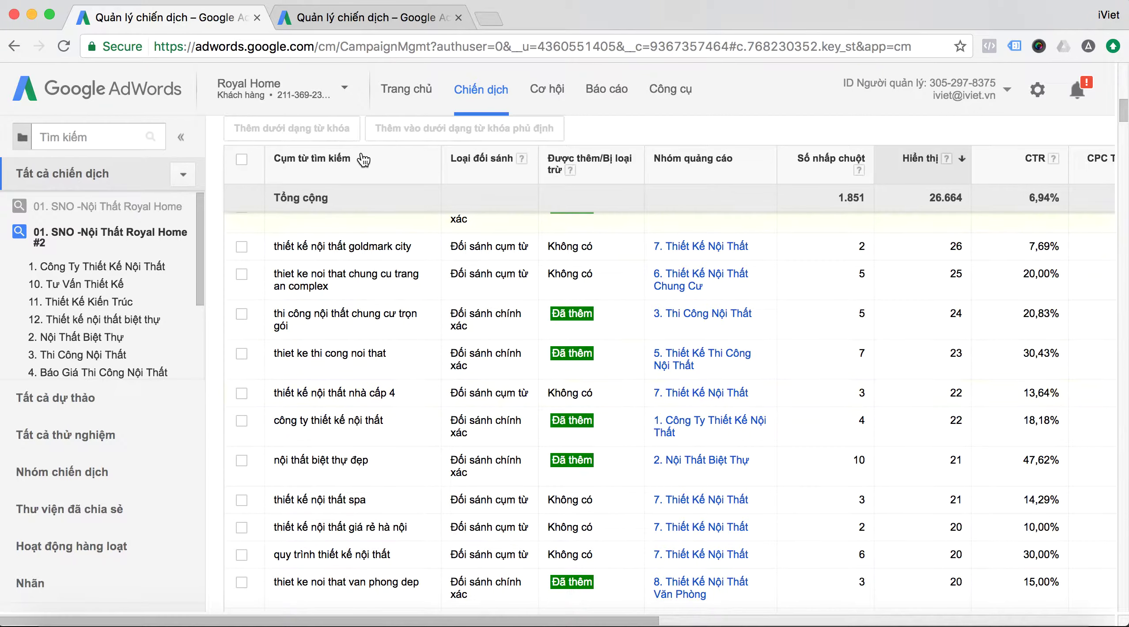
- In the second tab, open the shared library's negative keyword list "Từ khoá phủ định chiến dịch" and look through its keywords
left_click(359, 23)
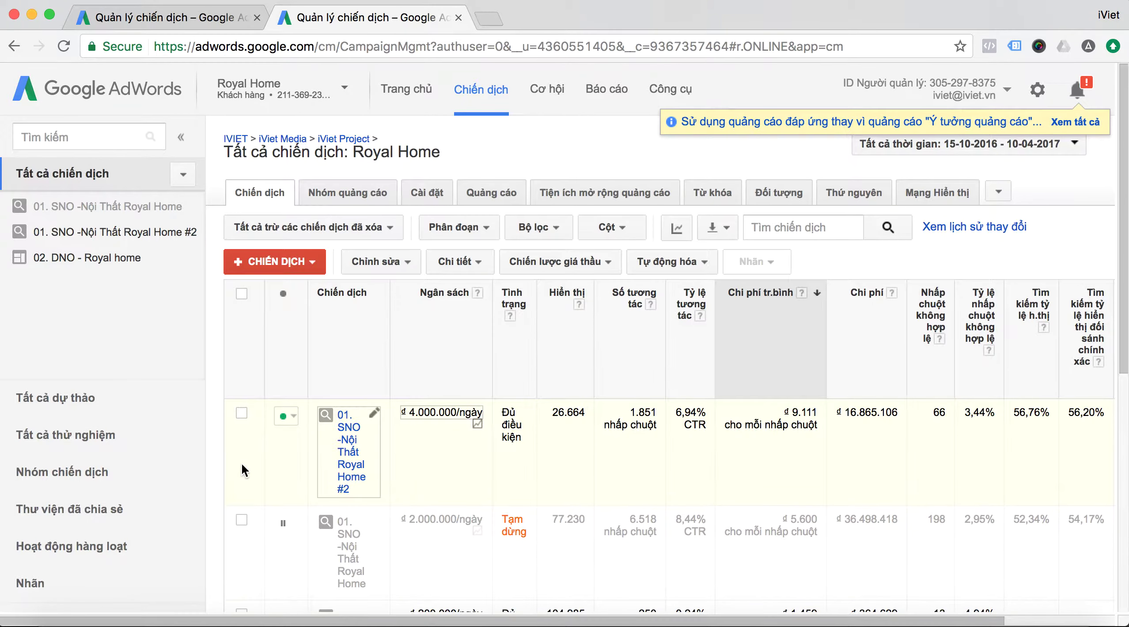
left_click(126, 509)
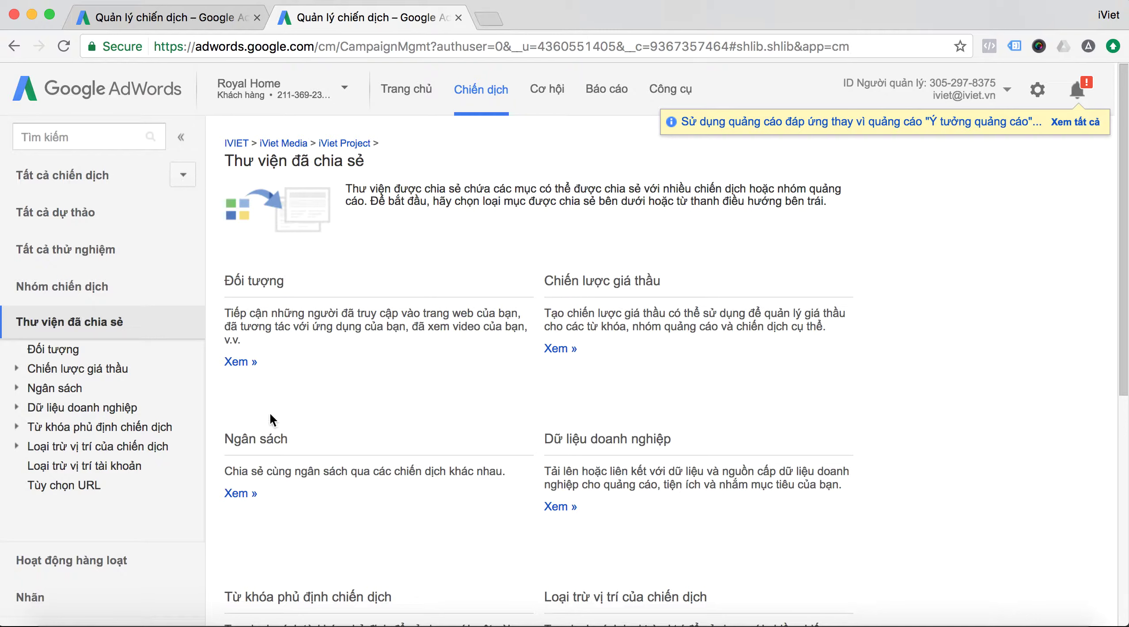
scroll(617, 404, "down", 3)
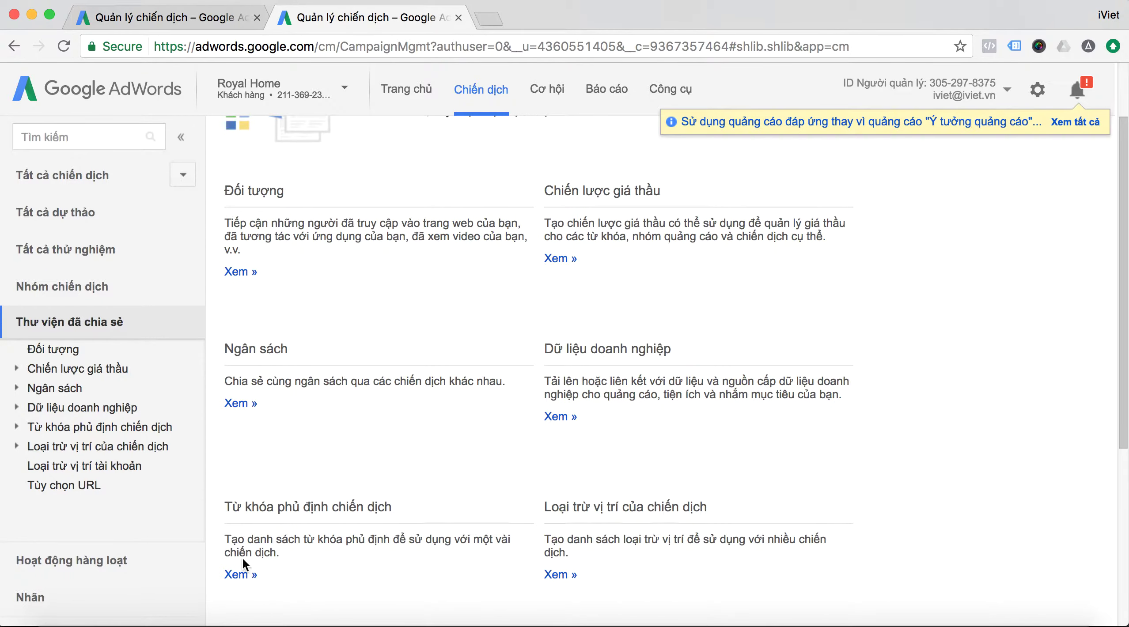
left_click(233, 574)
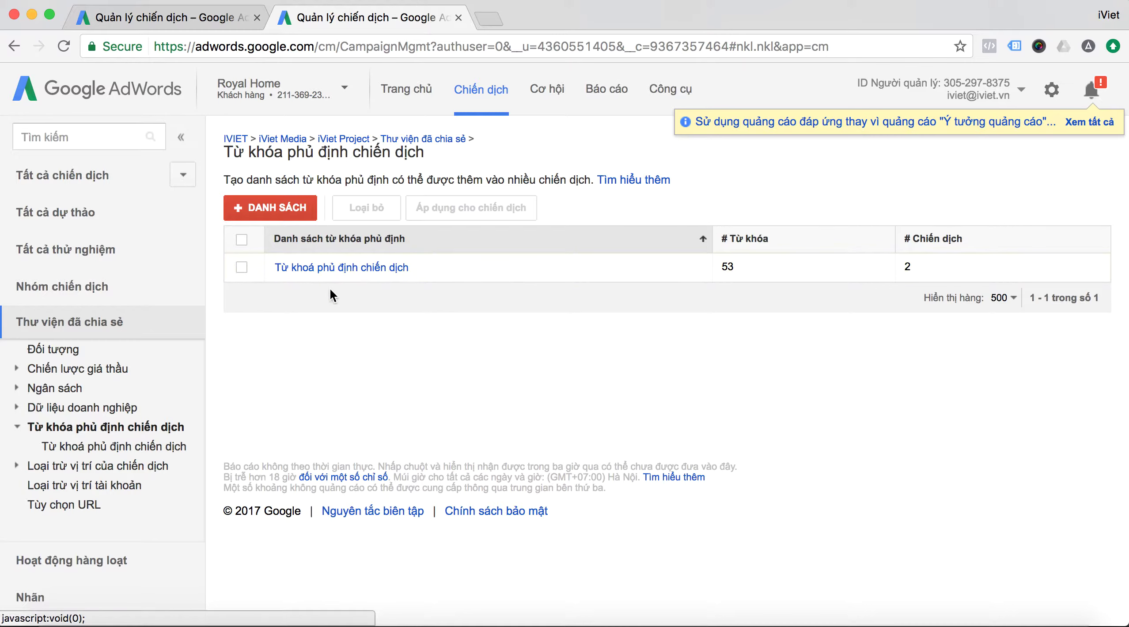
left_click(342, 268)
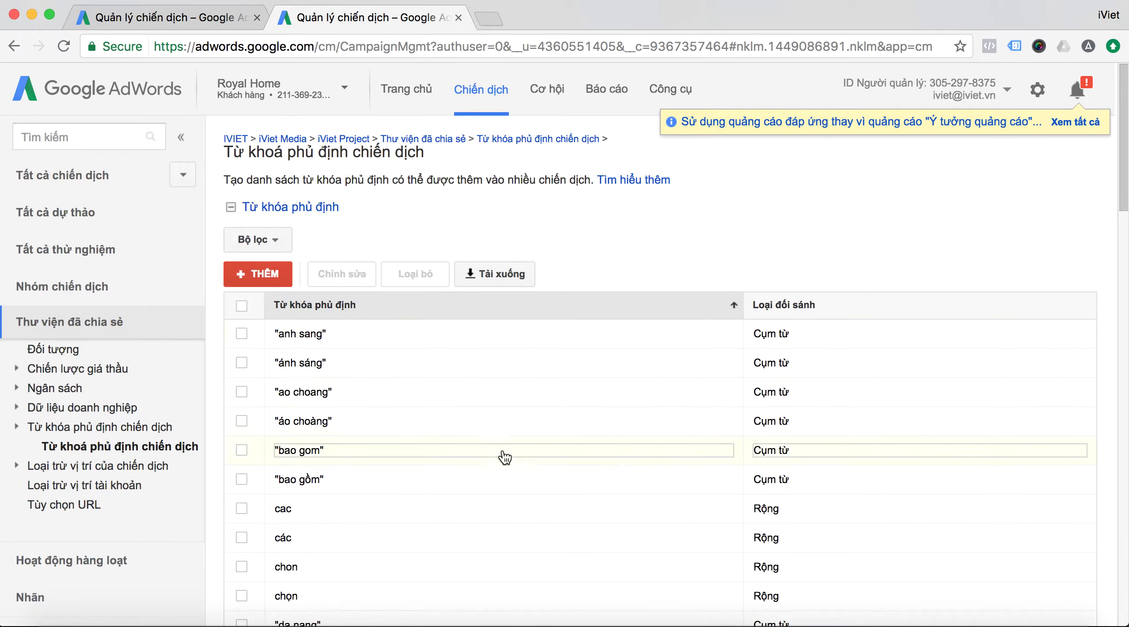
scroll(368, 406, "down", 3)
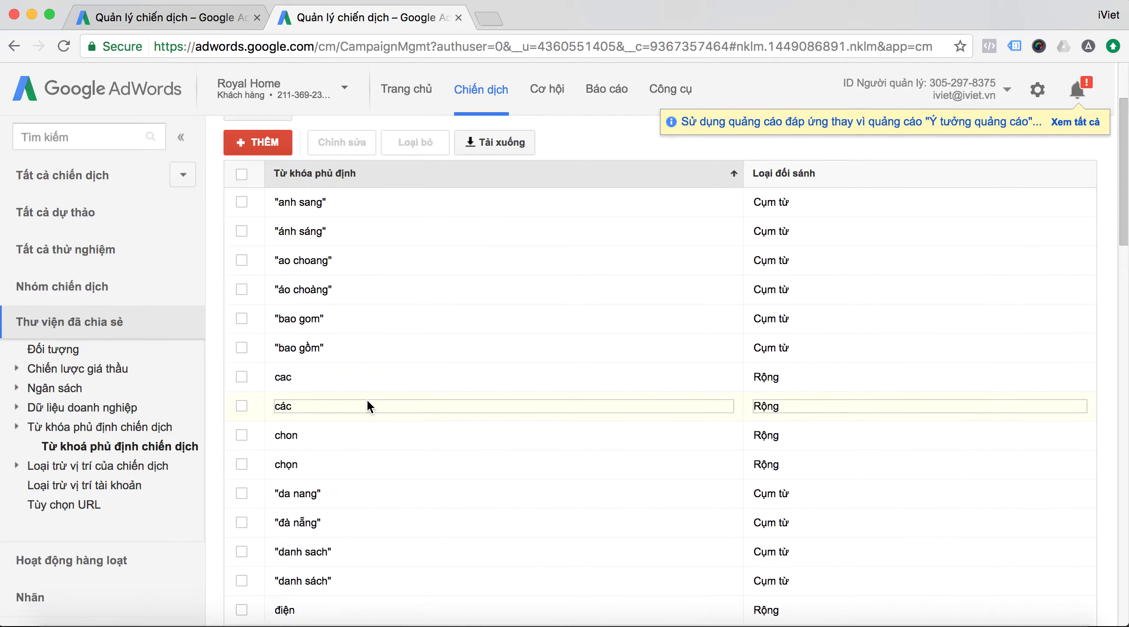
- Read through the whole "Từ khoá phủ định chiến dịch" list to check which negative keywords it already contains
scroll(386, 367, "down", 1)
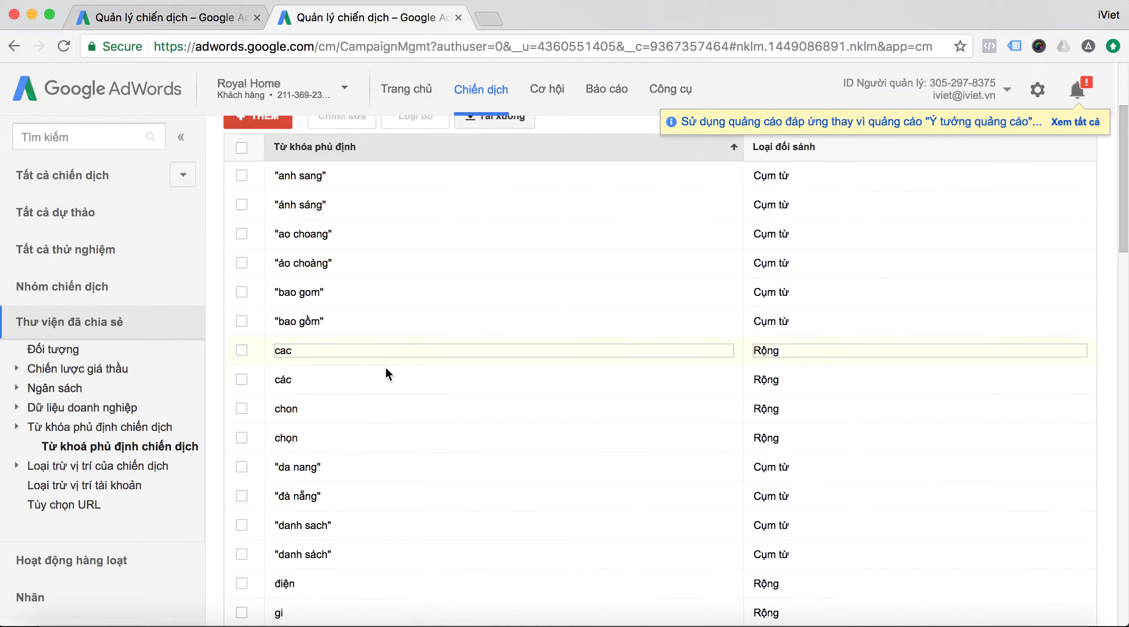
scroll(386, 366, "down", 3)
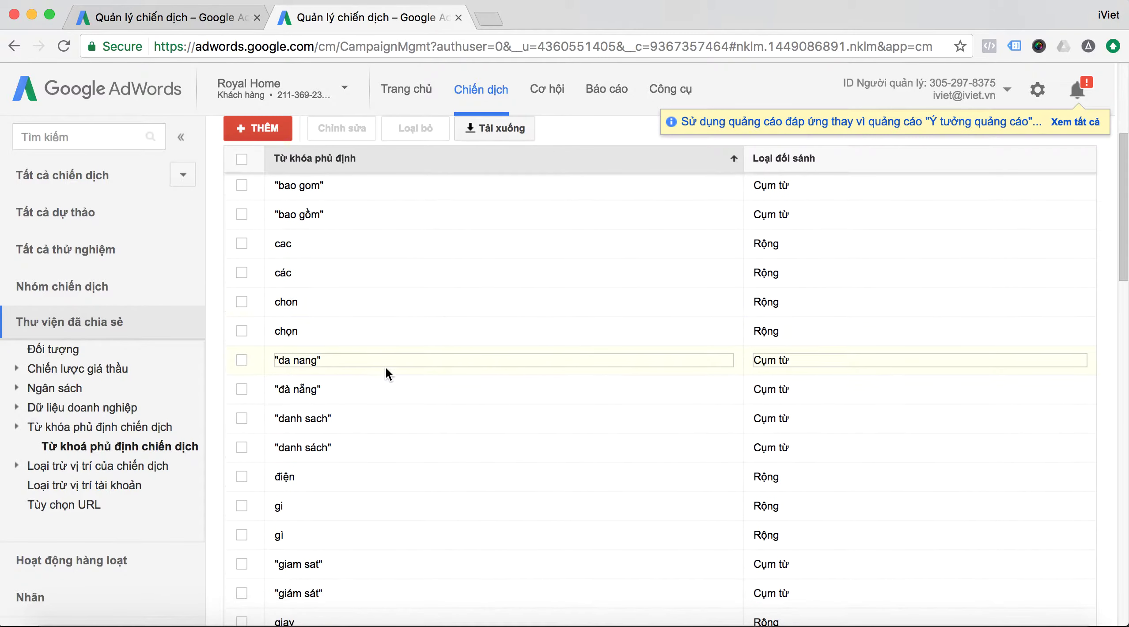
scroll(385, 366, "up", 1)
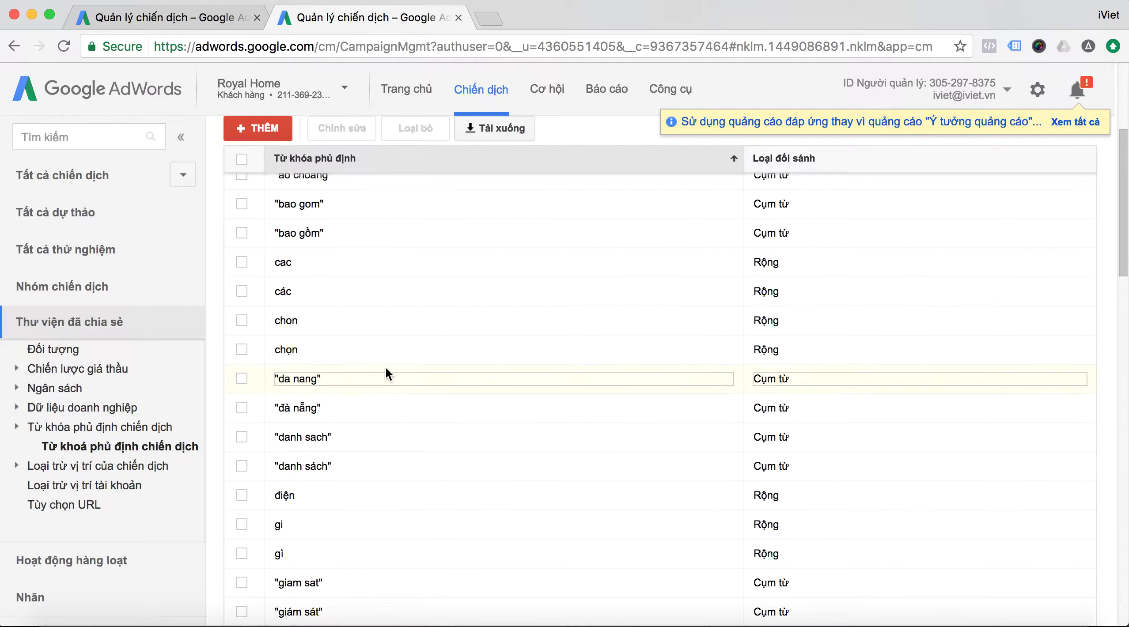
scroll(386, 369, "up", 2)
scroll(388, 373, "up", 2)
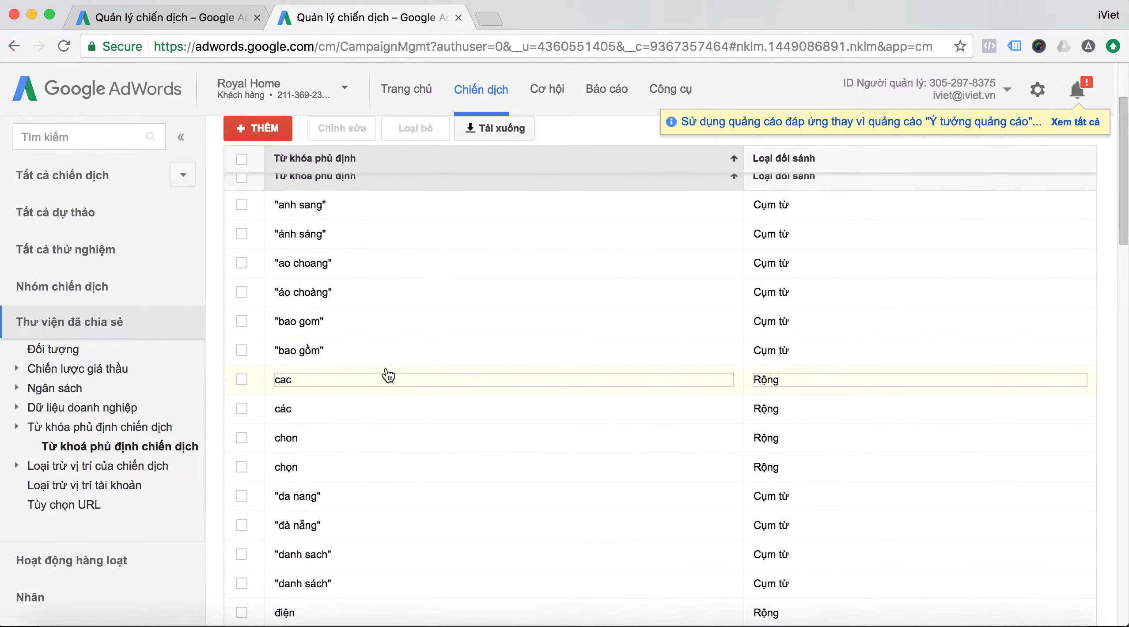
scroll(386, 373, "down", 7)
scroll(385, 373, "down", 5)
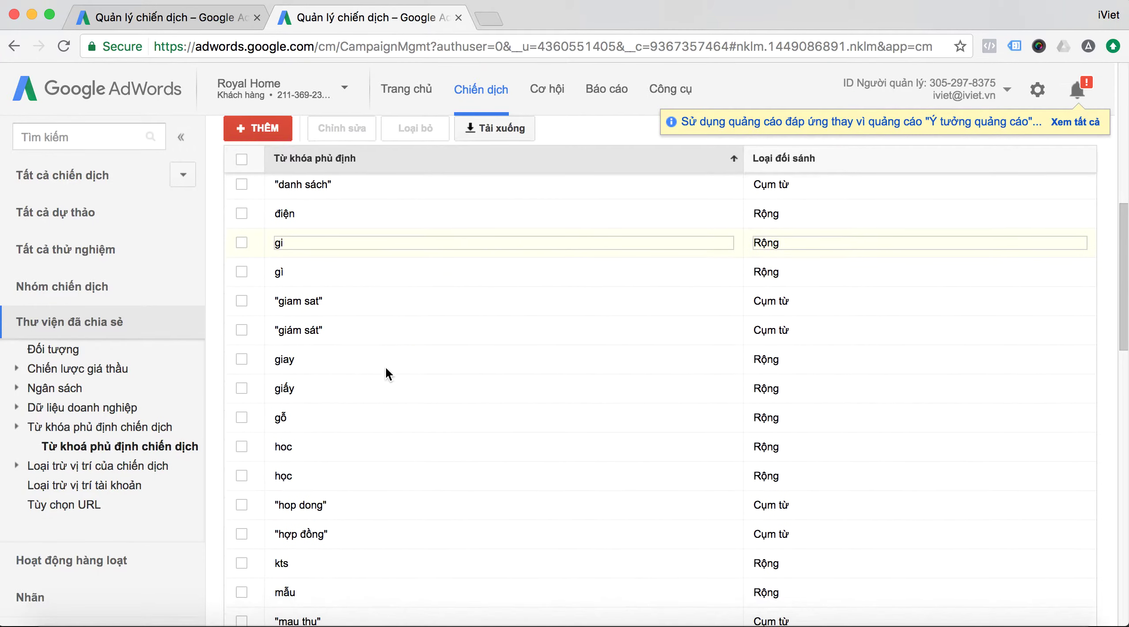
scroll(386, 369, "down", 3)
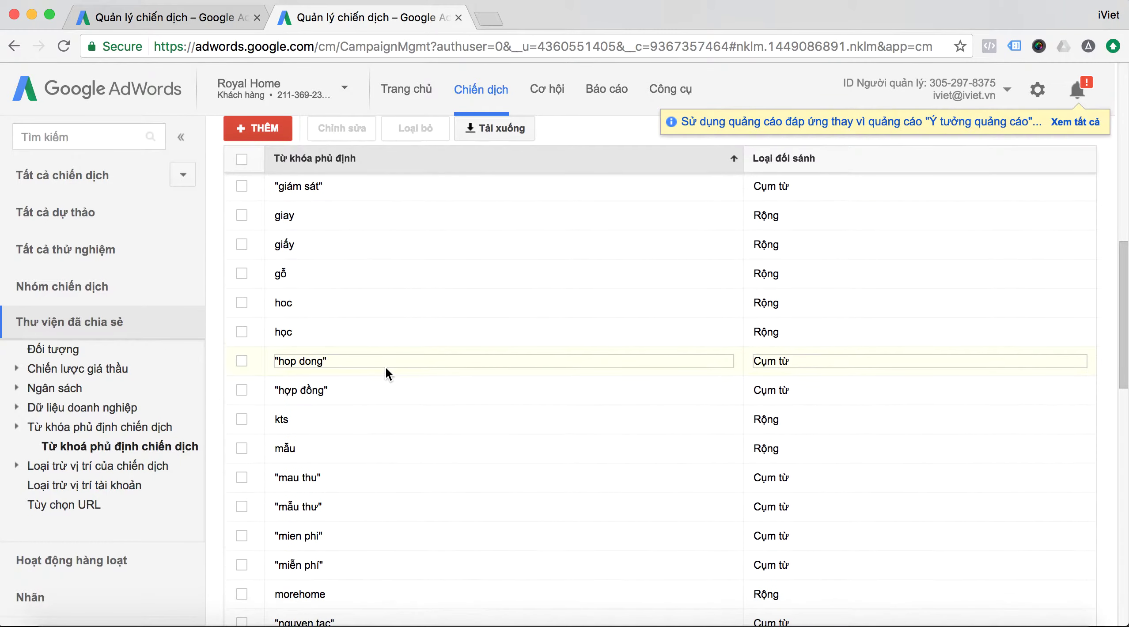
scroll(385, 373, "down", 3)
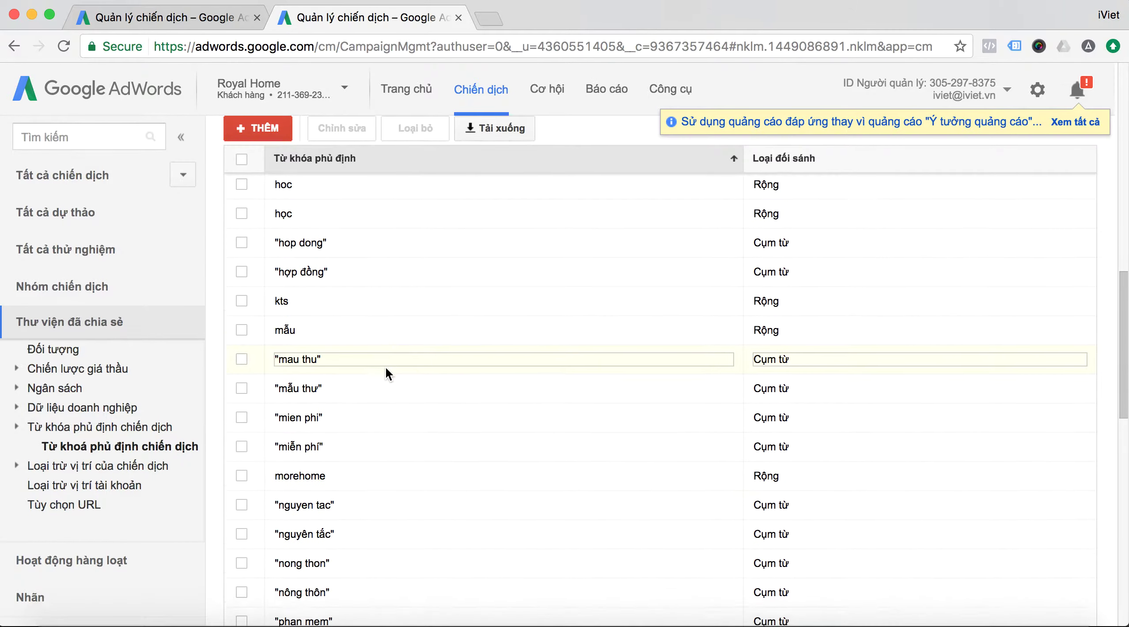
scroll(385, 373, "down", 6)
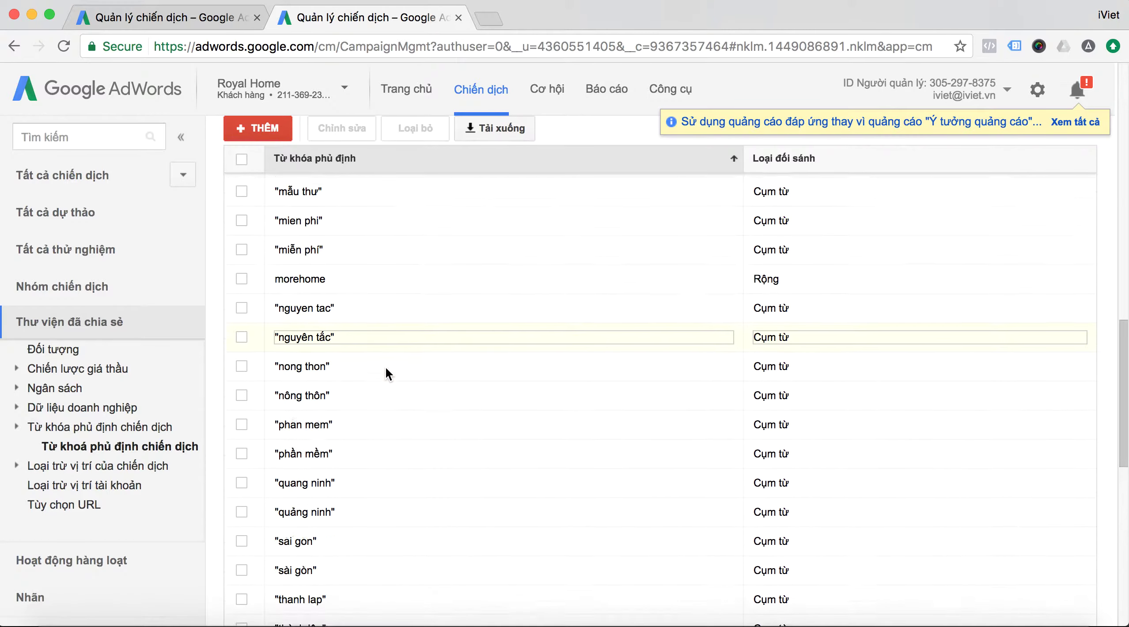
scroll(387, 374, "down", 6)
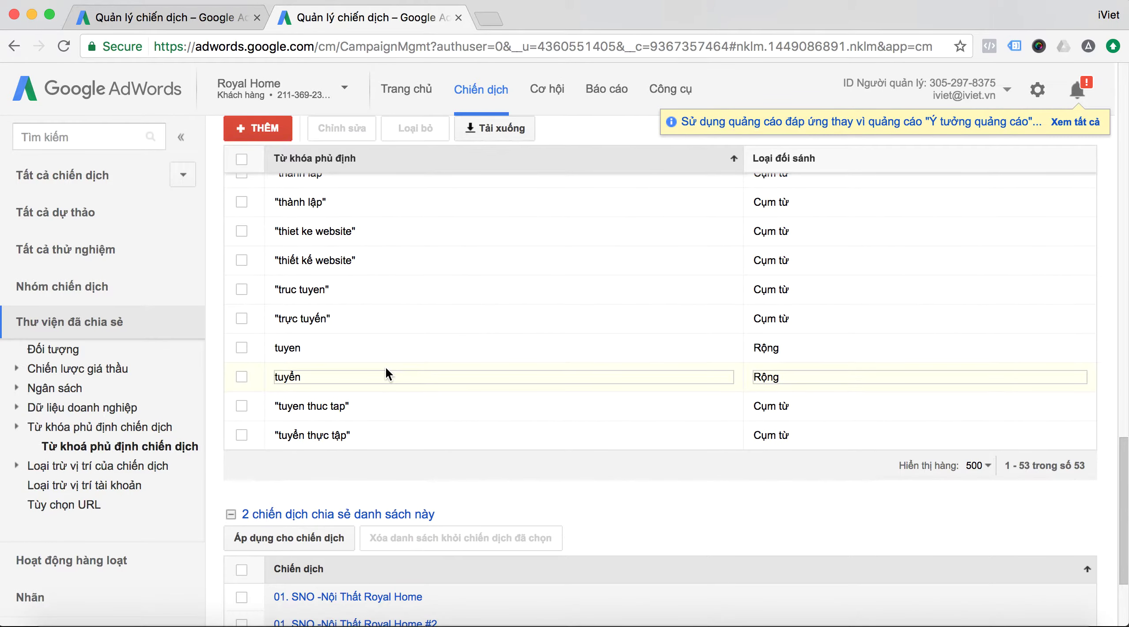
- Start adding negative keywords to the list, entering the phrases "cấp 4" and "cap 4" in quotation marks on separate lines
left_click(258, 128)
type("\"cấp 4")
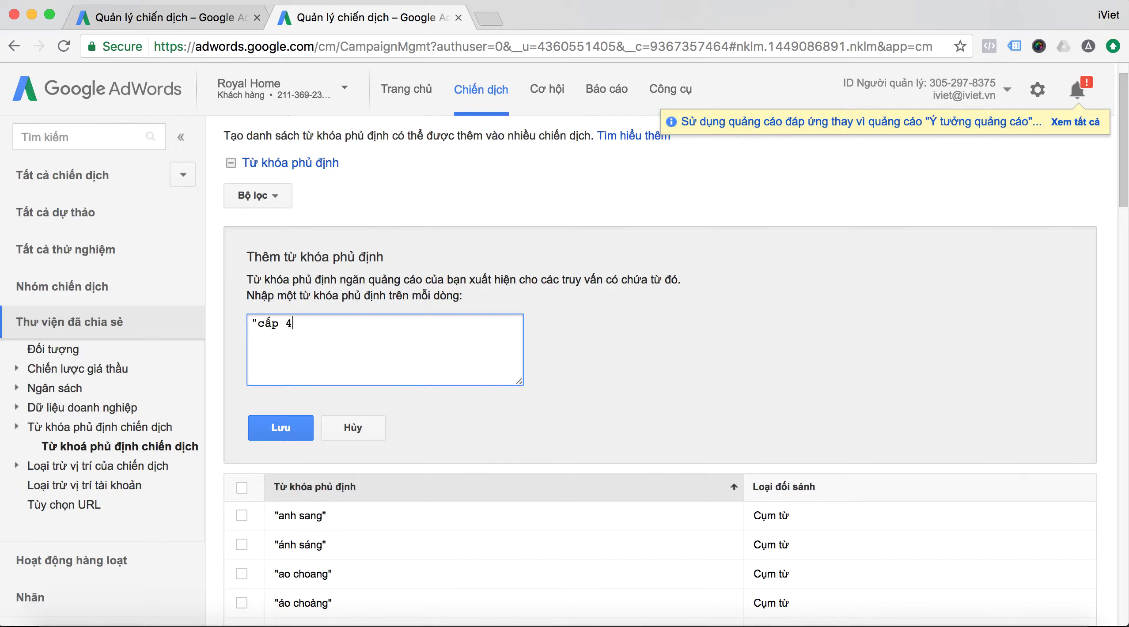
type("\"")
key("Return")
type("\"cap")
- Find "quy trình thiết kế nội thất" in the first tab's search terms, and enter the quoted phrases "quy trình" and "quy trinh" as further negative keywords
left_click(146, 18)
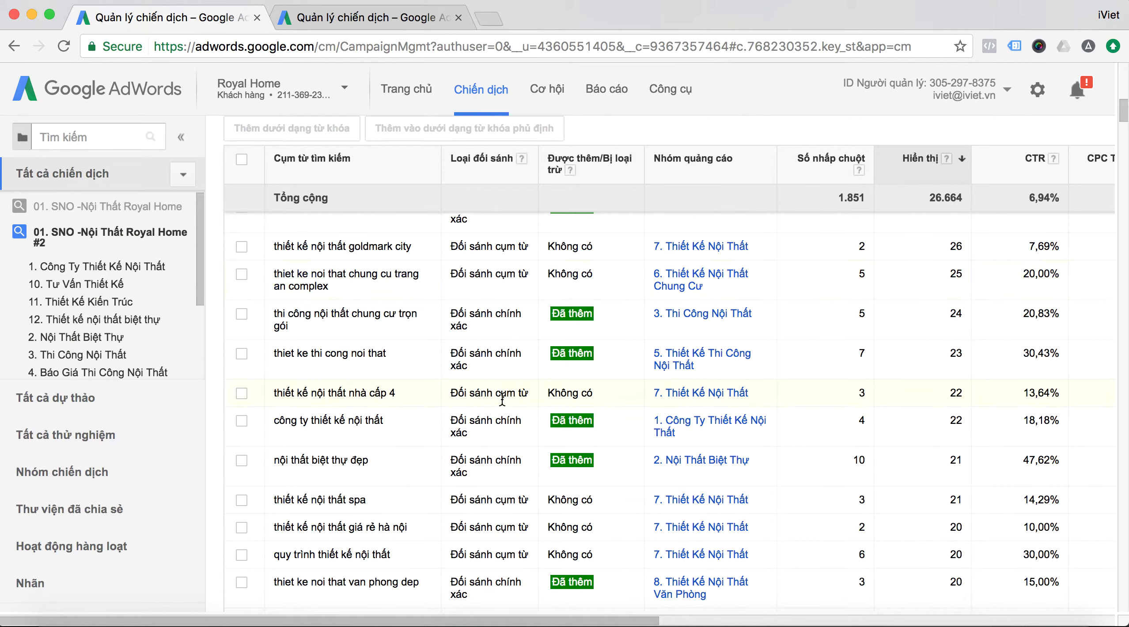
scroll(502, 400, "down", 3)
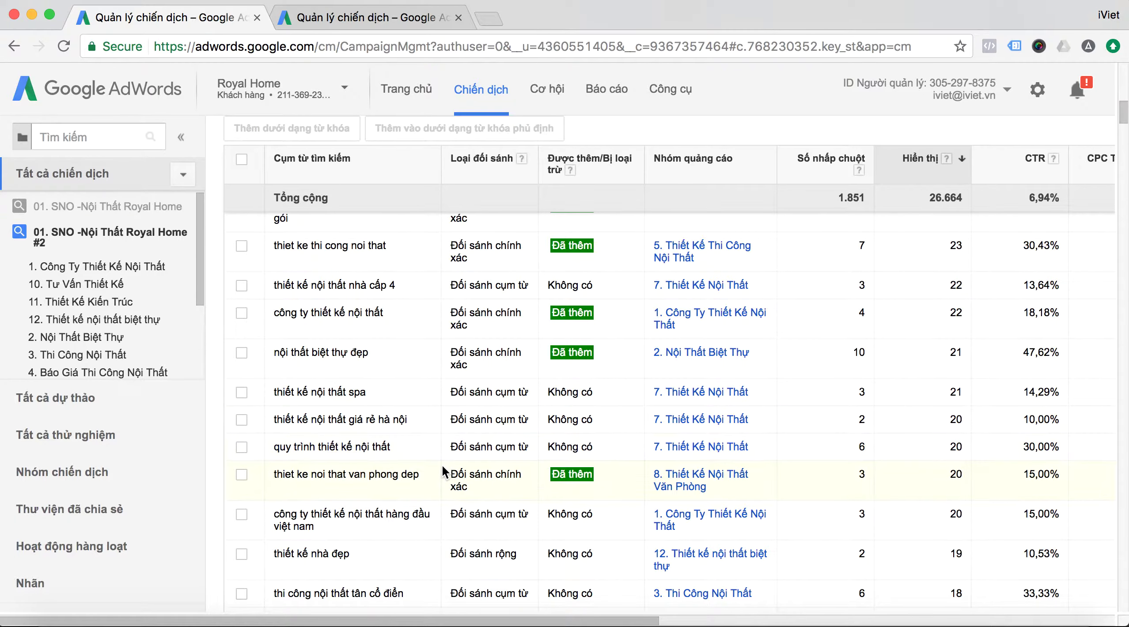
scroll(442, 465, "down", 1)
scroll(442, 469, "down", 1)
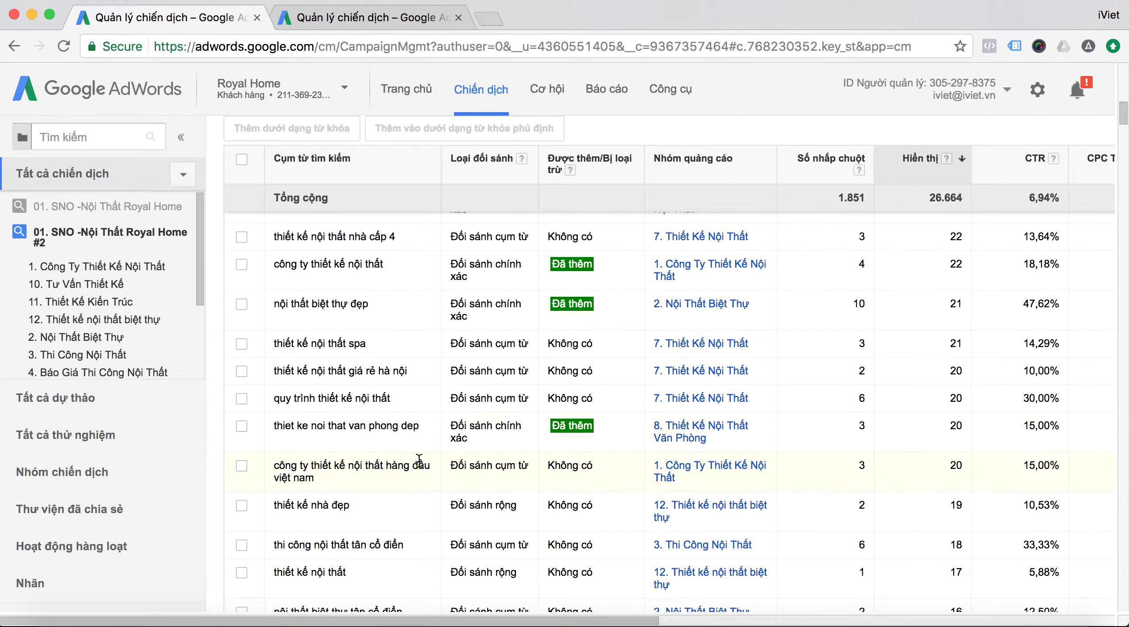
left_click_drag(318, 400, 275, 402)
left_click_drag(391, 400, 312, 402)
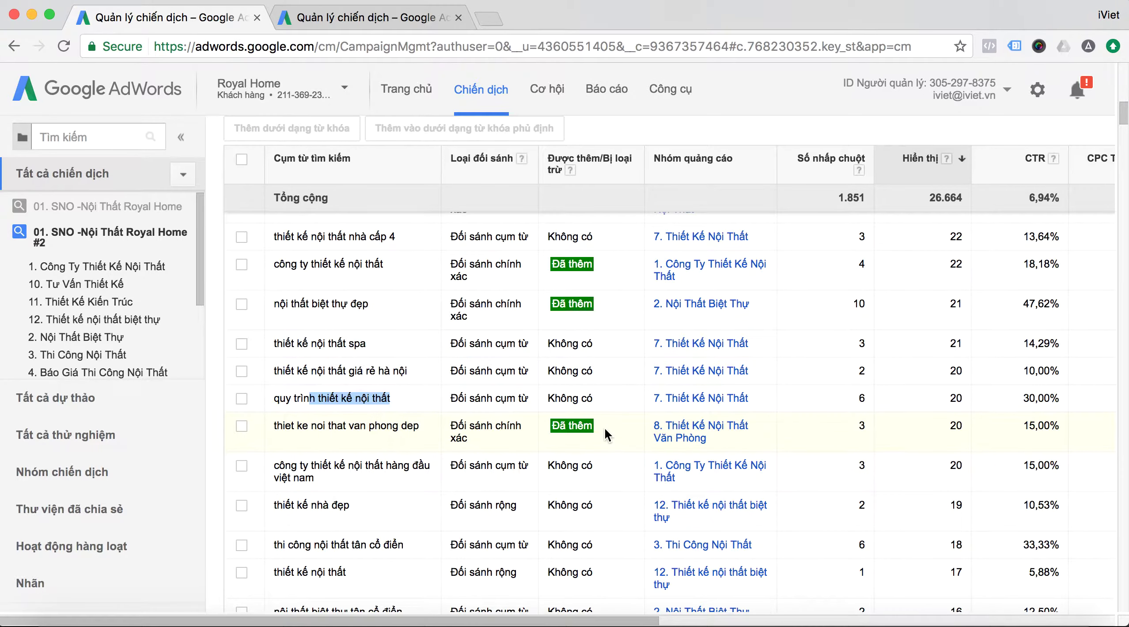
scroll(604, 427, "down", 4)
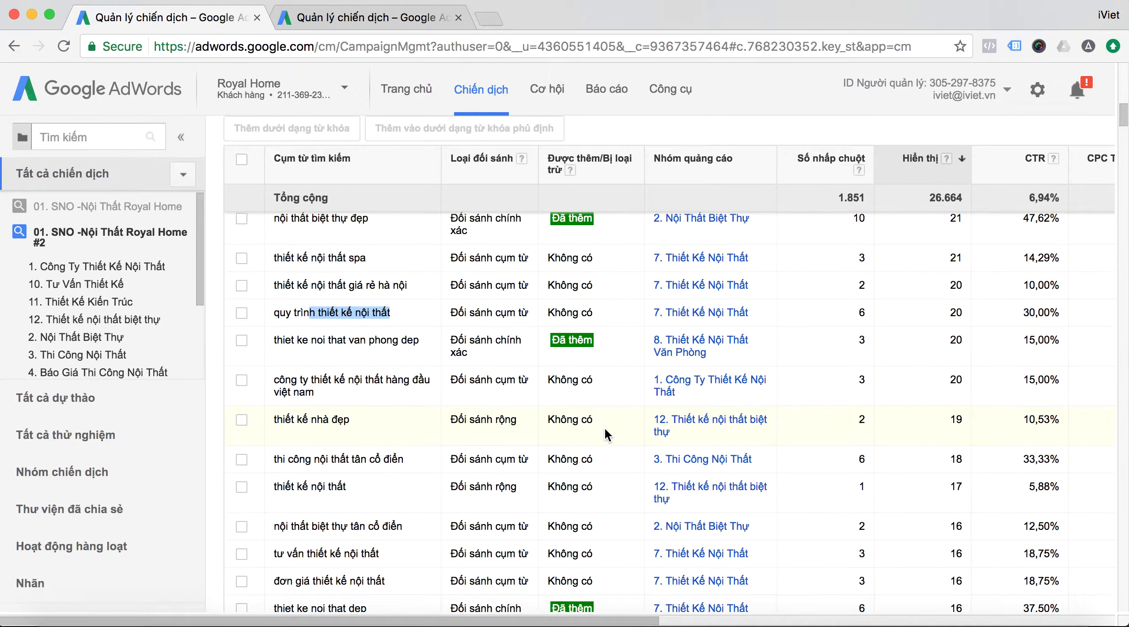
left_click(355, 19)
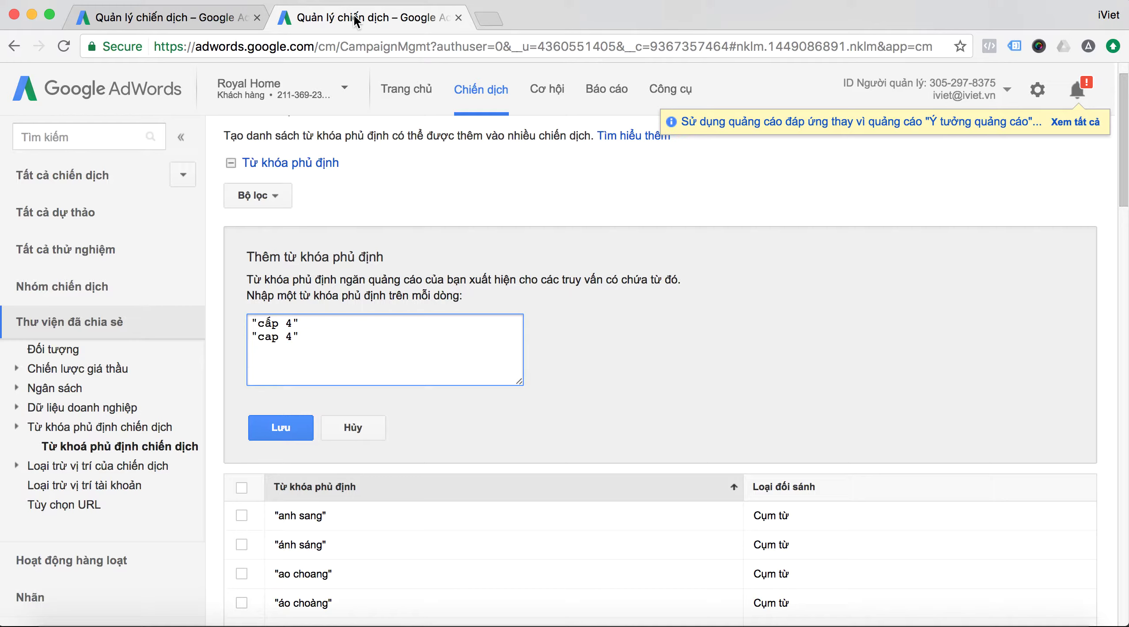
key("Return")
type("\"quy trinhf\"\"quy t")
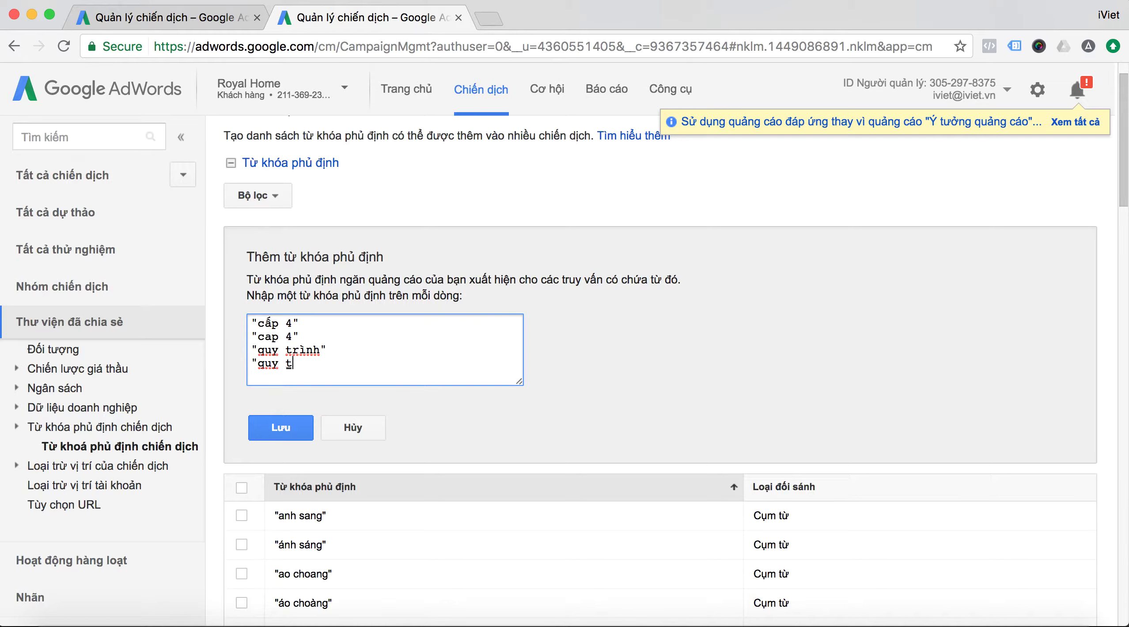
type("rinh\"")
key("Return")
- In the first tab, check the conversions and cost per conversion of the search term "quy trình thiết kế nội thất"
left_click(189, 24)
scroll(603, 332, "right", 2)
scroll(605, 333, "right", 5)
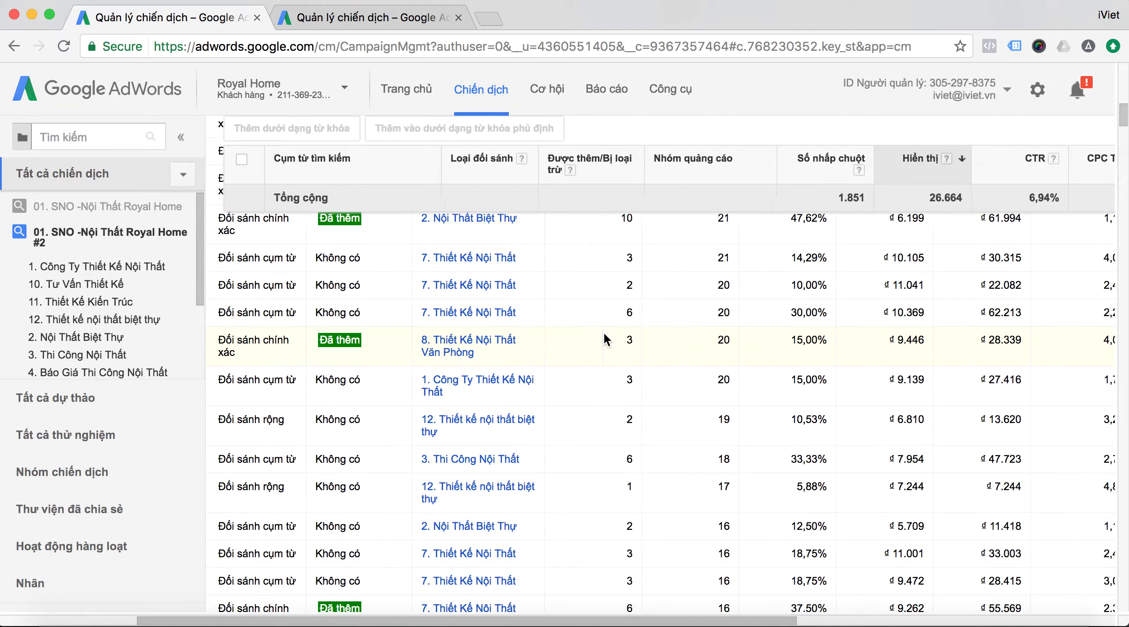
scroll(603, 341, "right", 5)
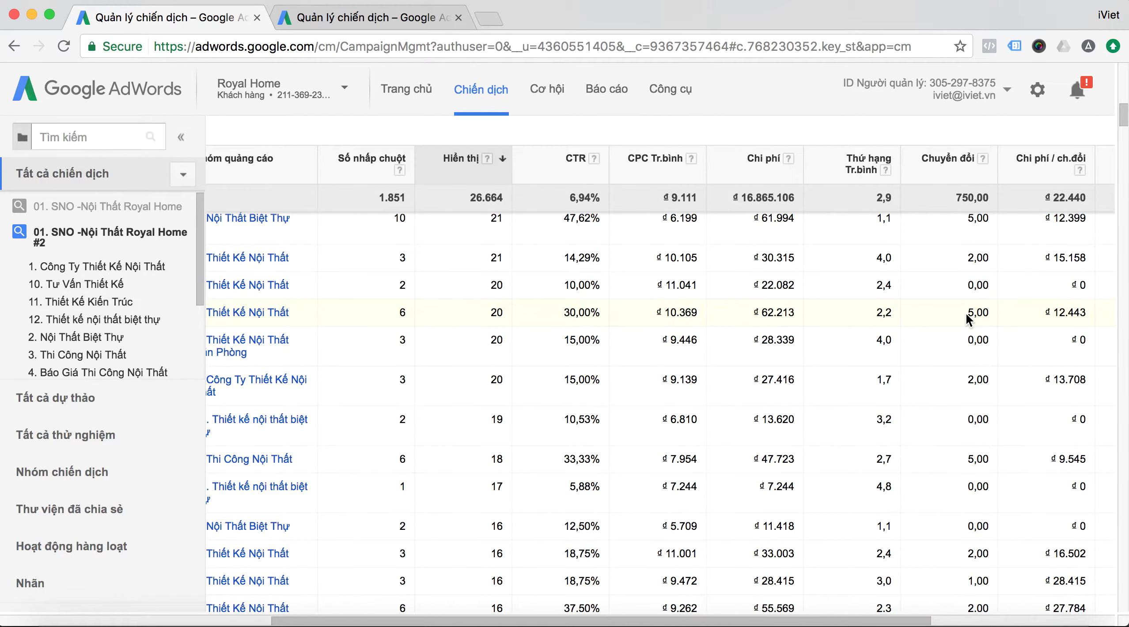
scroll(967, 314, "left", 3)
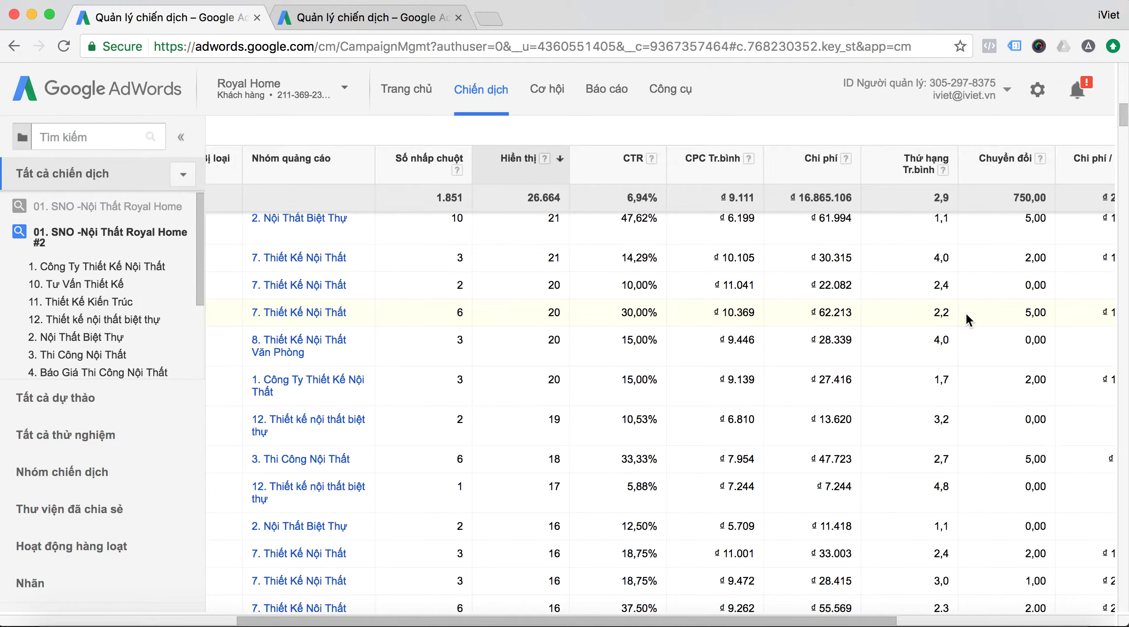
scroll(967, 312, "right", 8)
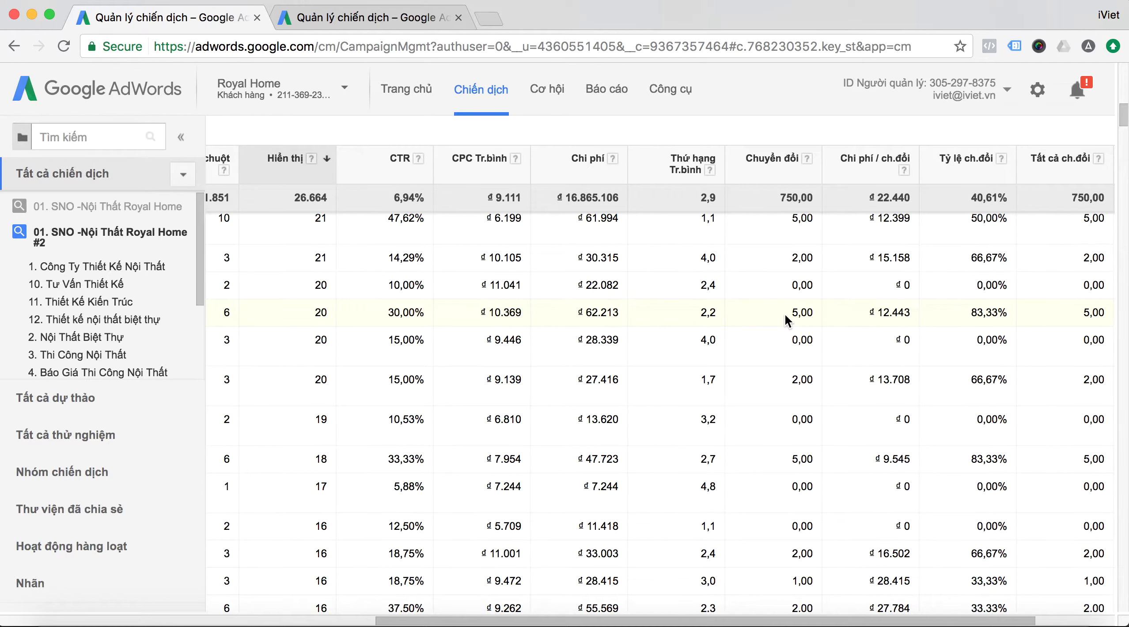
left_click_drag(784, 314, 841, 316)
scroll(709, 333, "left", 20)
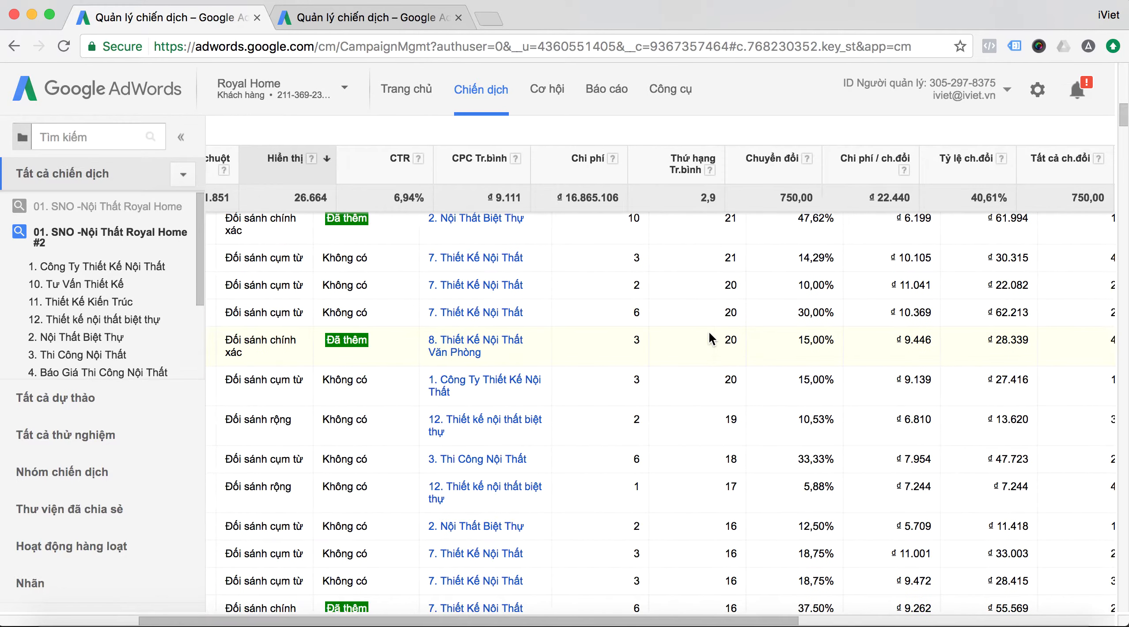
scroll(709, 333, "up", 3)
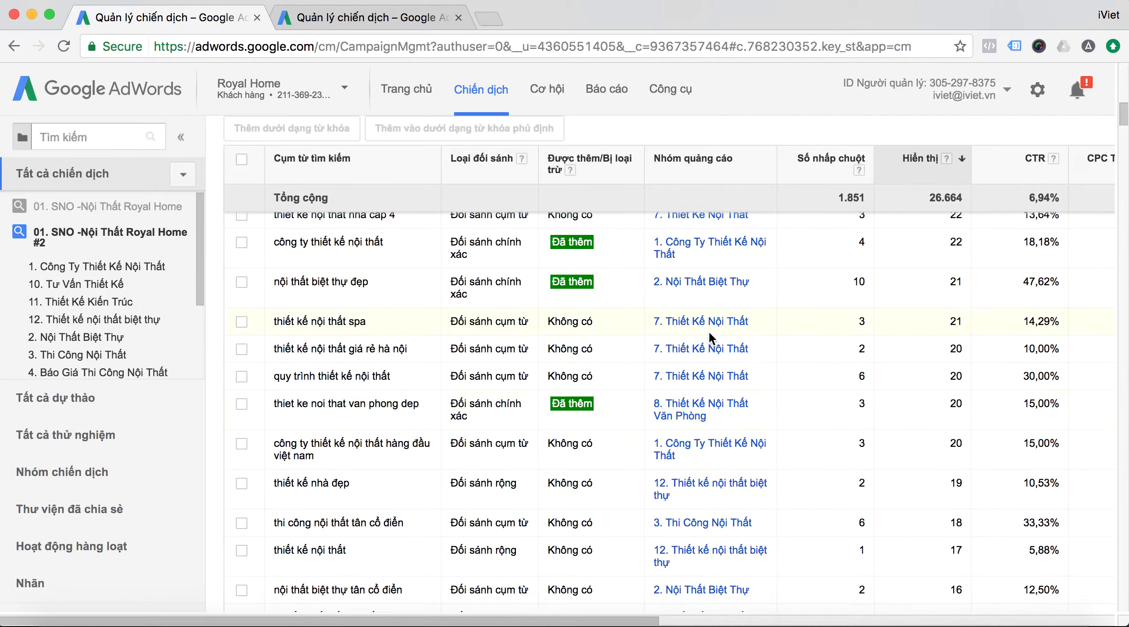
scroll(708, 331, "right", 2)
scroll(709, 334, "right", 15)
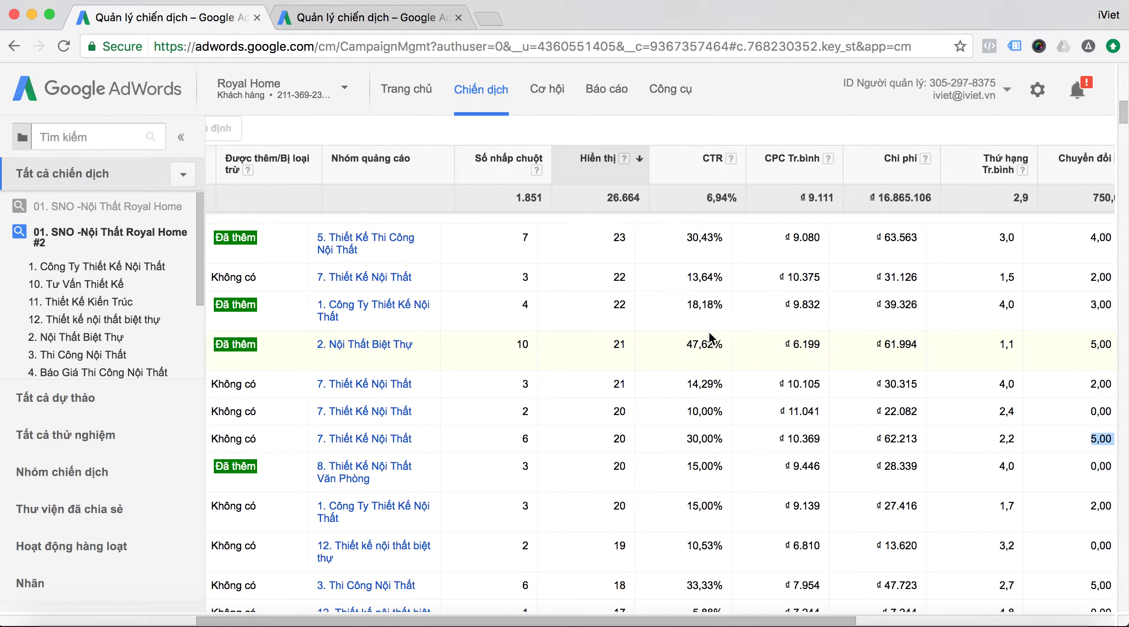
scroll(710, 338, "left", 15)
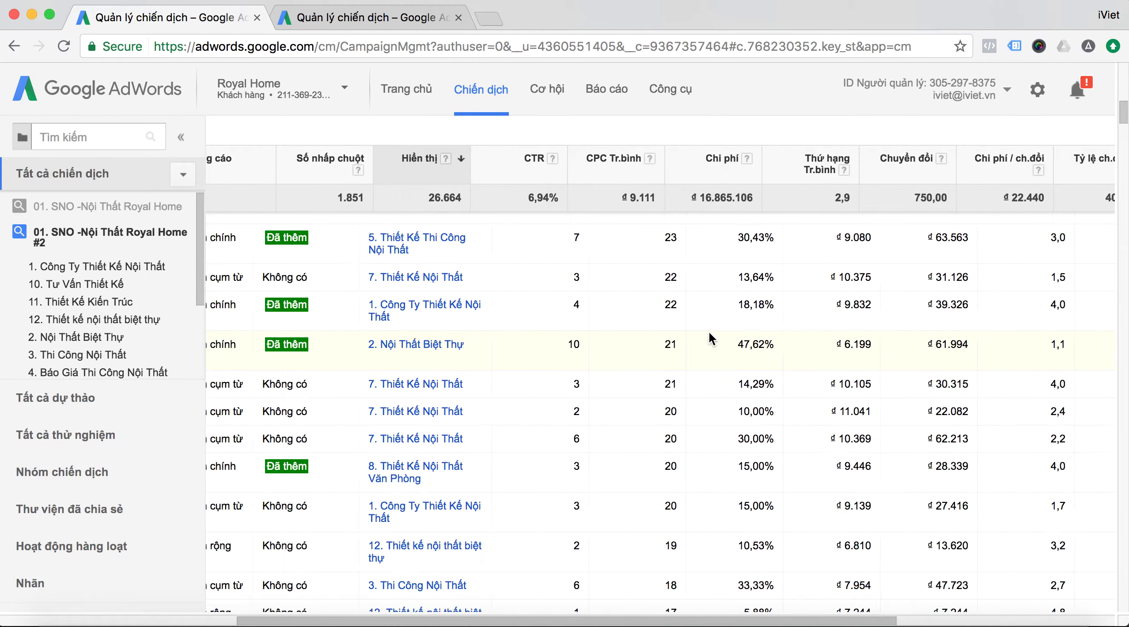
- Examine the search terms with fewer impressions for further unsuitable words to exclude
scroll(710, 338, "down", 4)
scroll(708, 331, "down", 1)
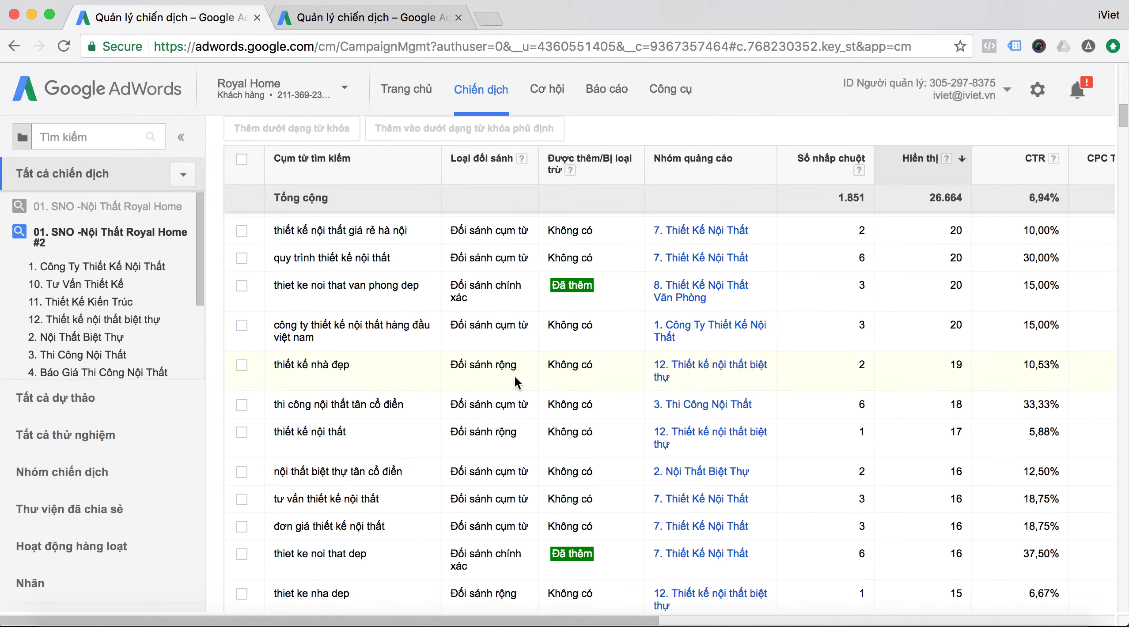
scroll(514, 376, "down", 5)
scroll(514, 377, "down", 5)
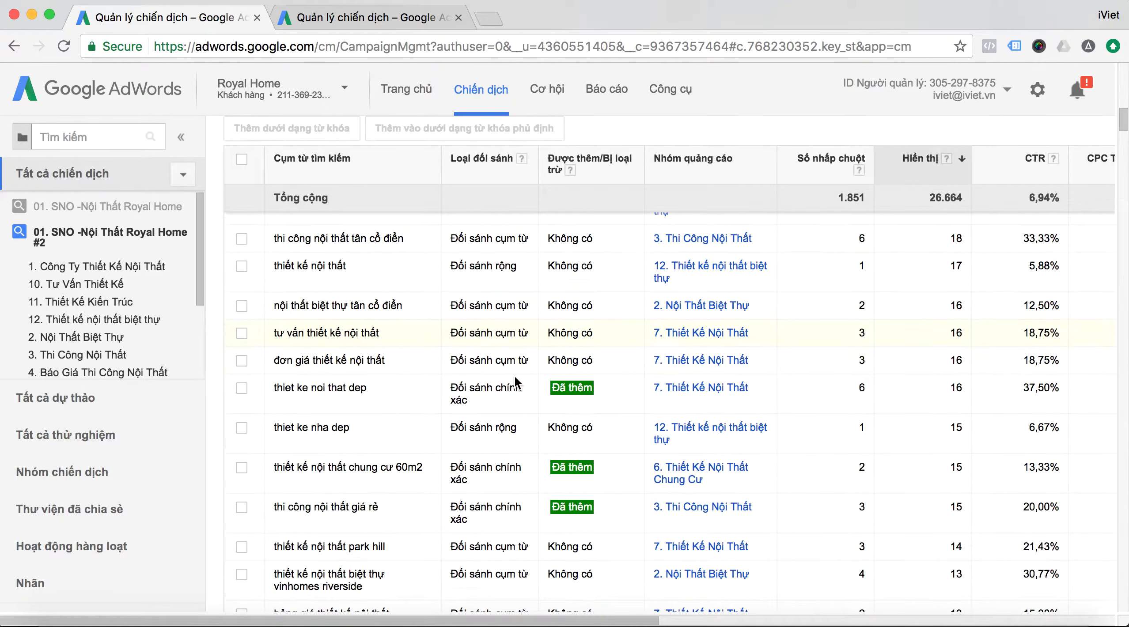
scroll(516, 377, "down", 1)
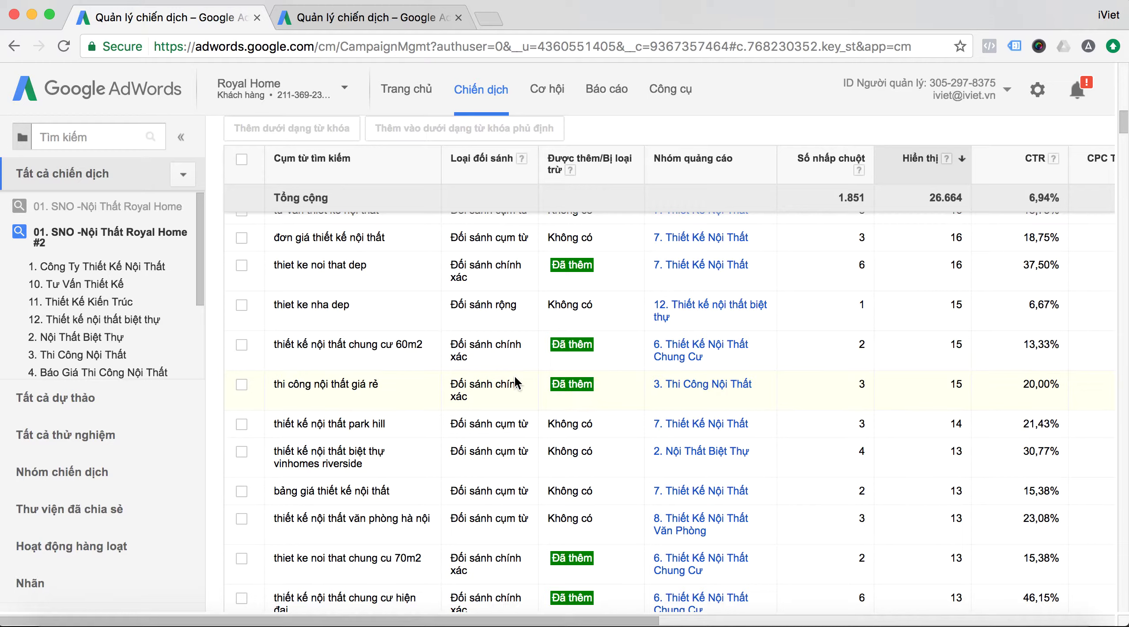
scroll(514, 377, "down", 9)
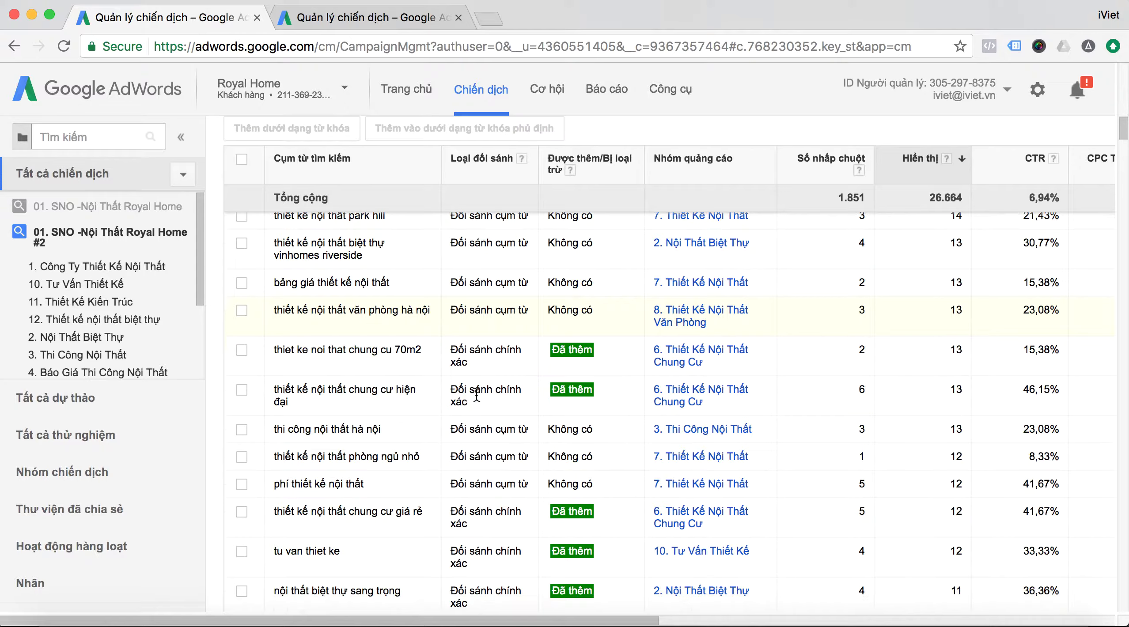
scroll(476, 393, "down", 1)
scroll(476, 395, "down", 3)
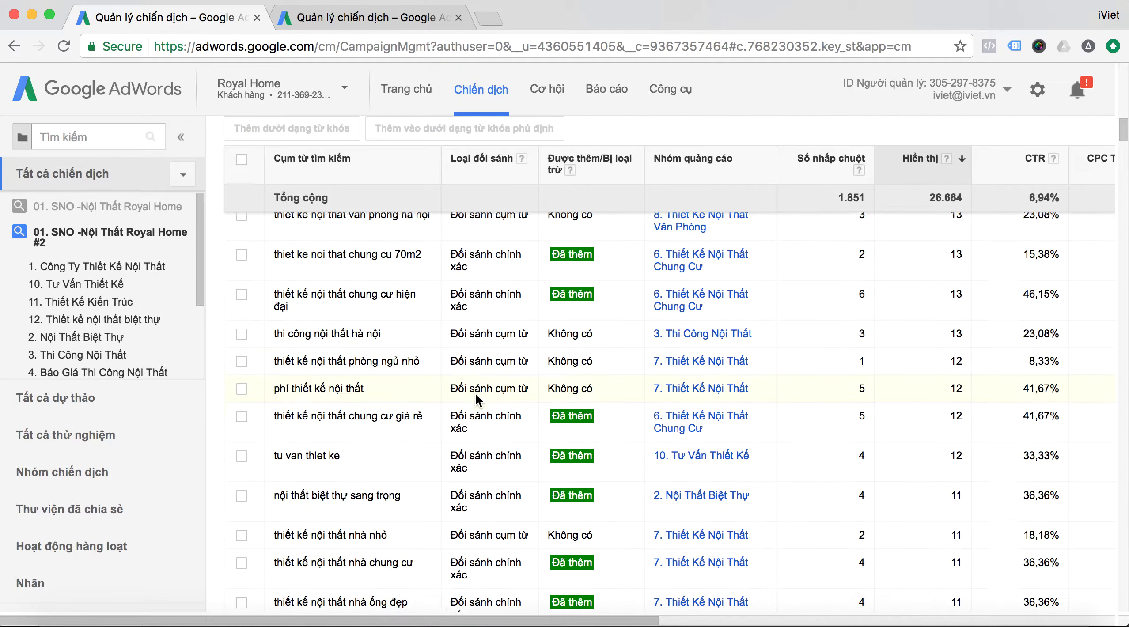
scroll(476, 394, "down", 3)
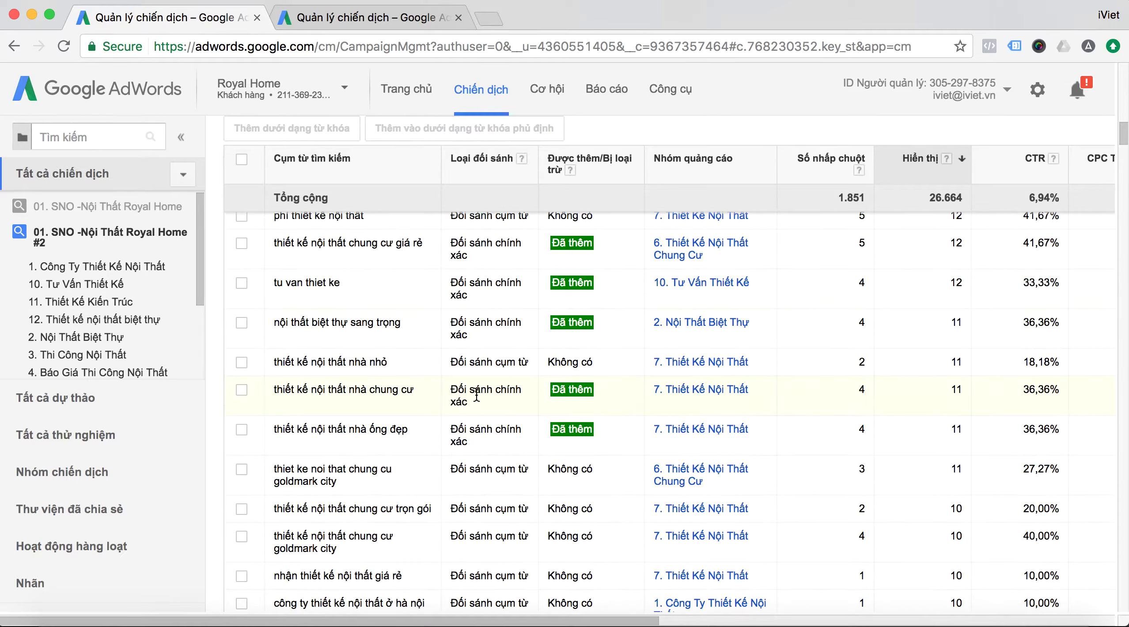
- Pick out the word "nhỏ" in the search term "thiết kế nội thất nhà nhỏ", and enter "nho" and "nhỏ" unquoted as further negative keywords
triple_click(355, 351)
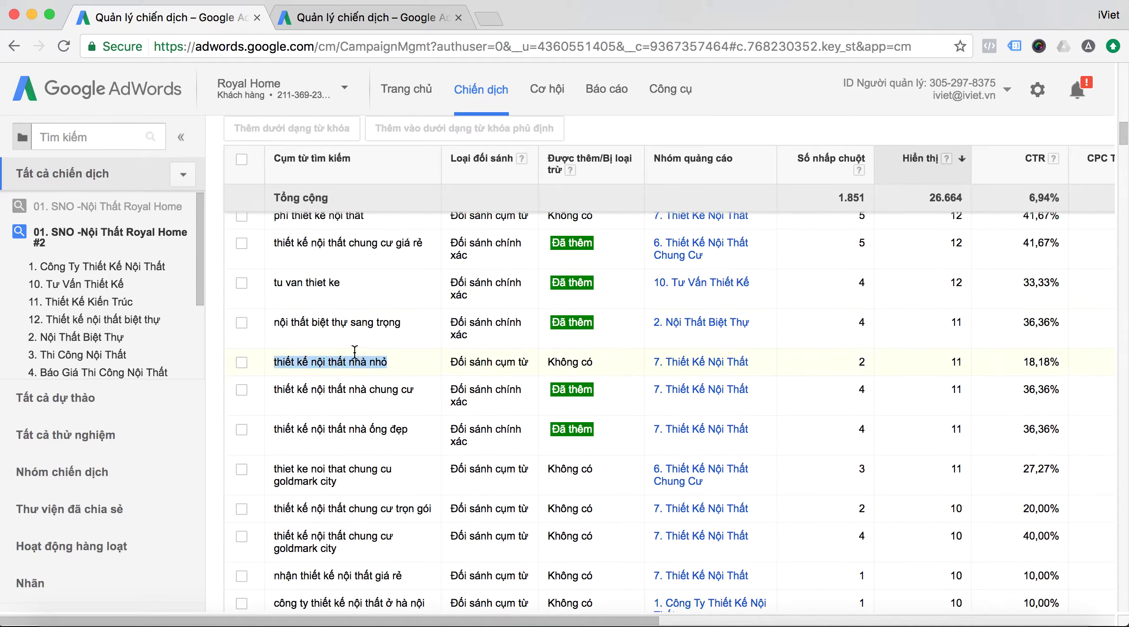
double_click(371, 357)
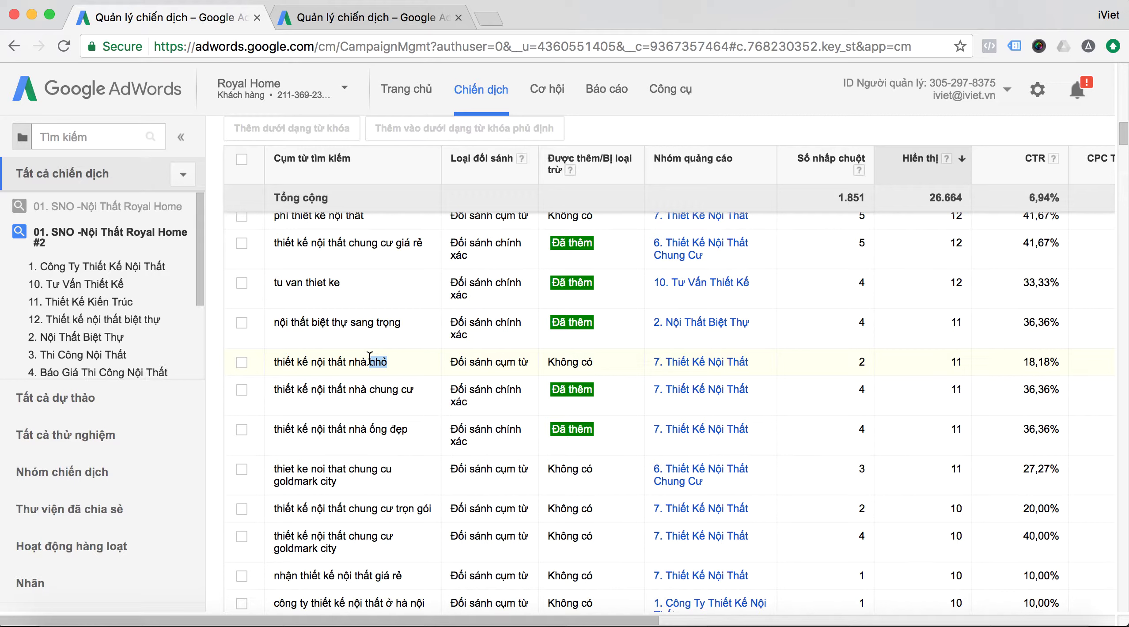
left_click(400, 361)
left_click(365, 20)
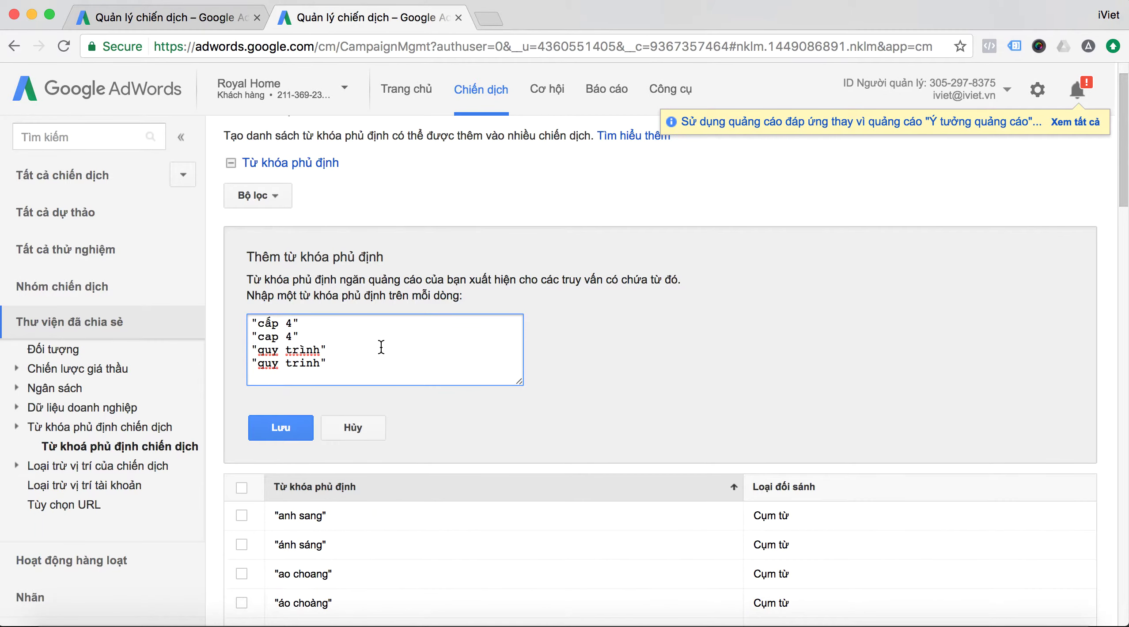
type("nho")
key("Return")
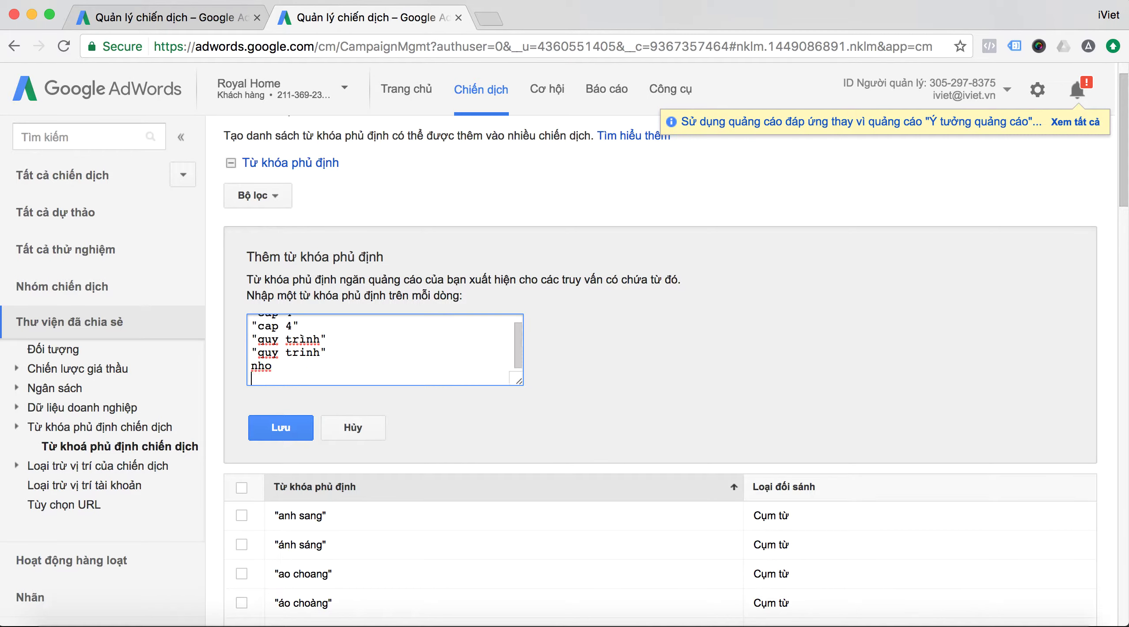
type("nho")
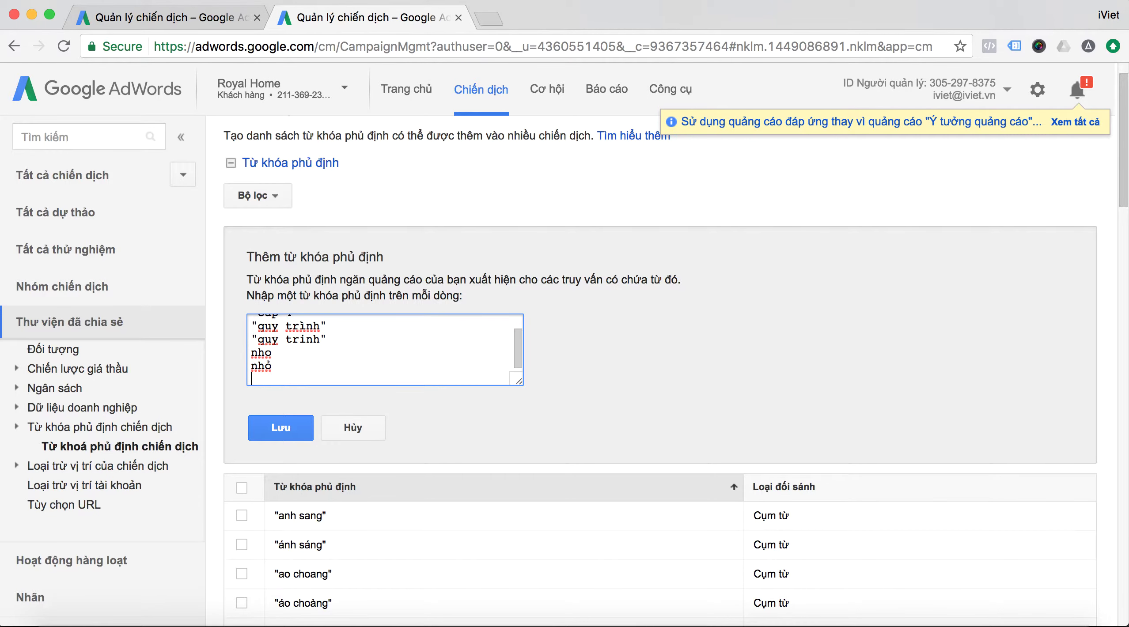
- Find "thuyet minh bien phap thi cong noi that can ho" in the search terms, and enter the quoted negative keywords "thuyết minh" and "thuyet minh"
left_click(168, 17)
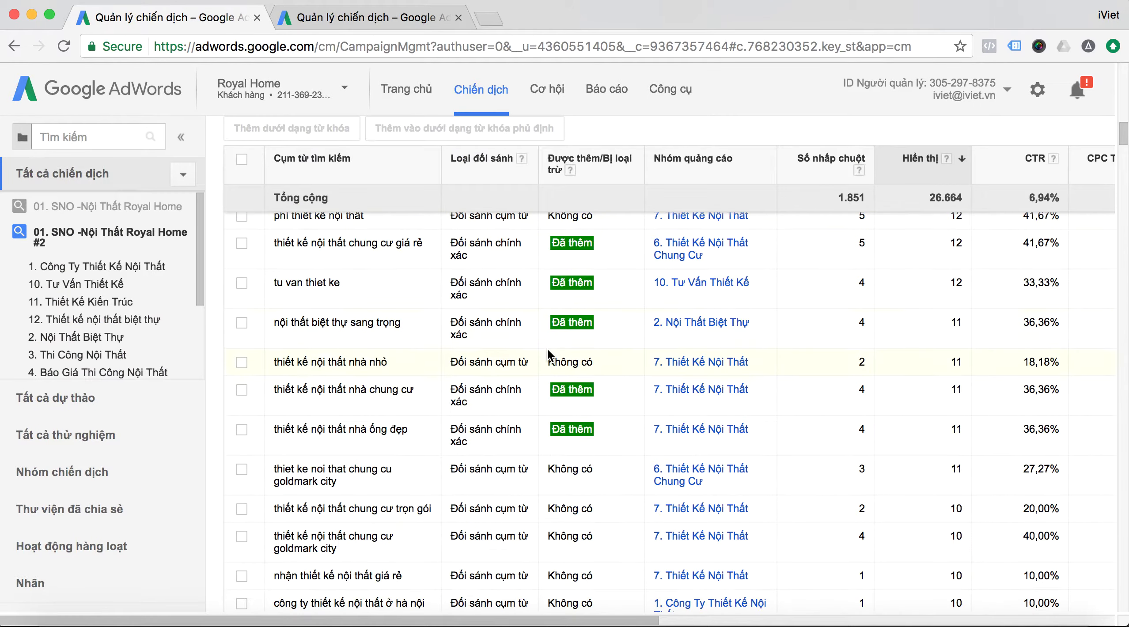
scroll(547, 349, "down", 3)
scroll(547, 350, "down", 3)
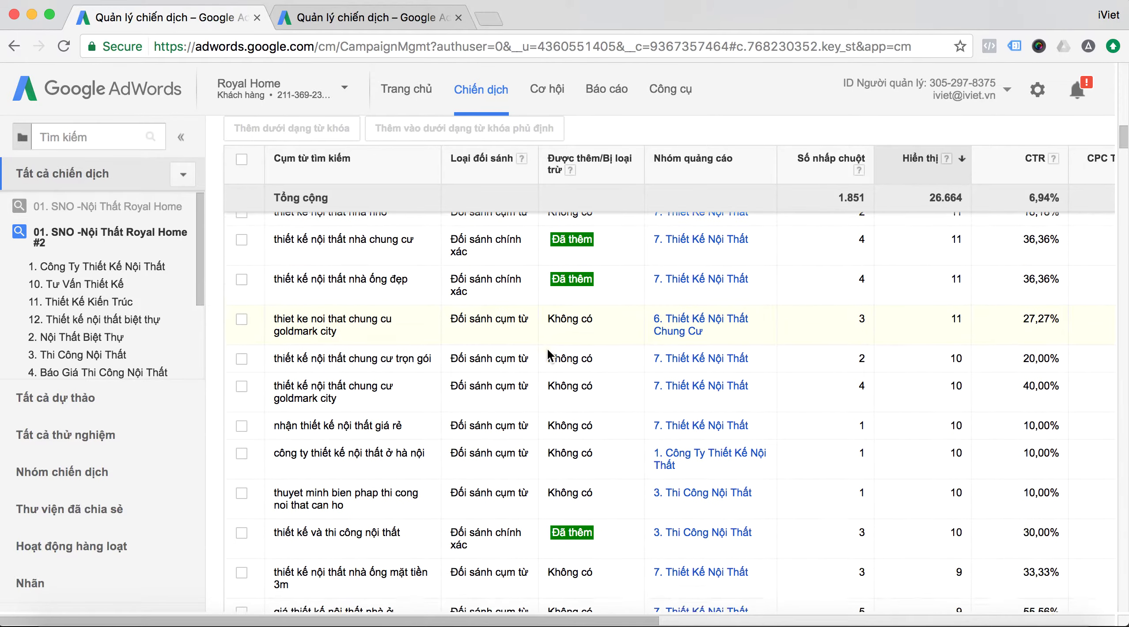
scroll(547, 355, "down", 1)
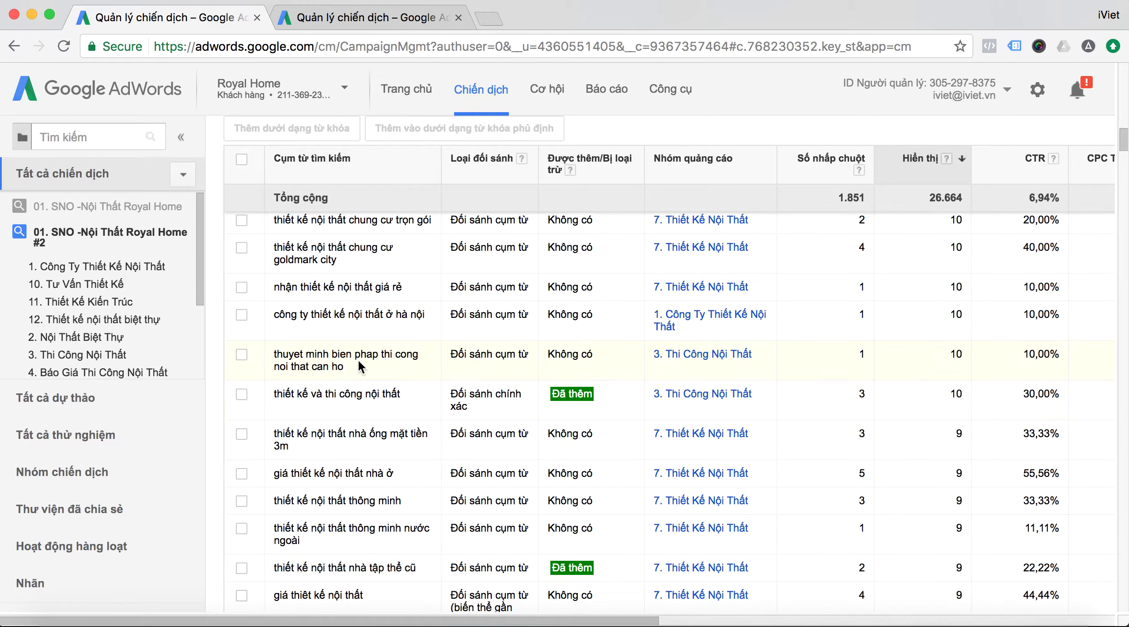
left_click(365, 23)
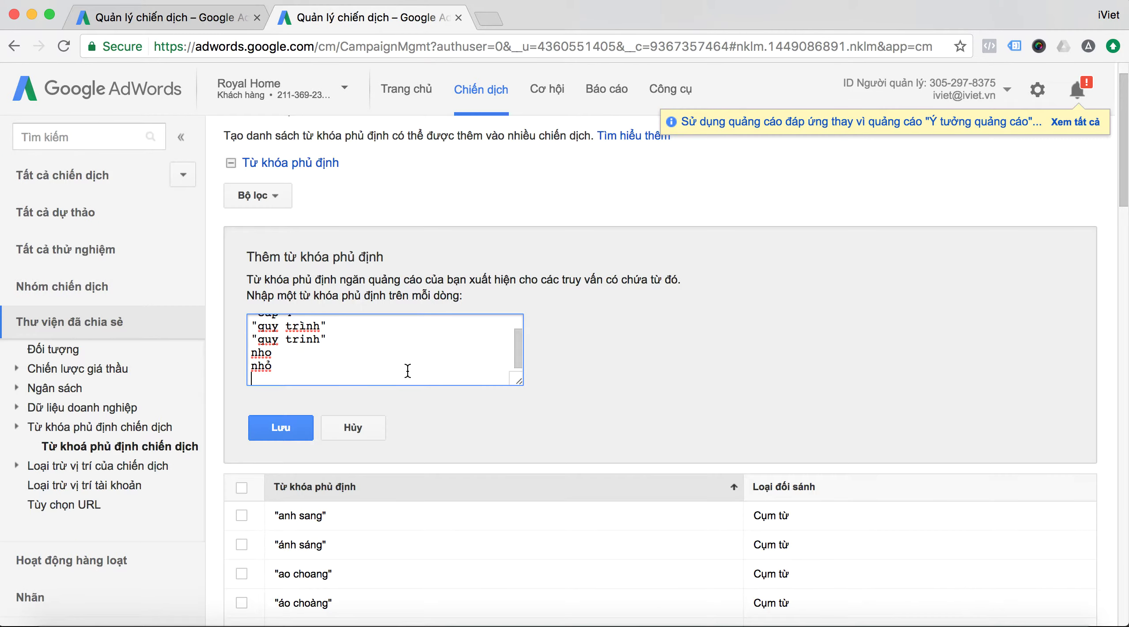
type("\"thuyết minh\"")
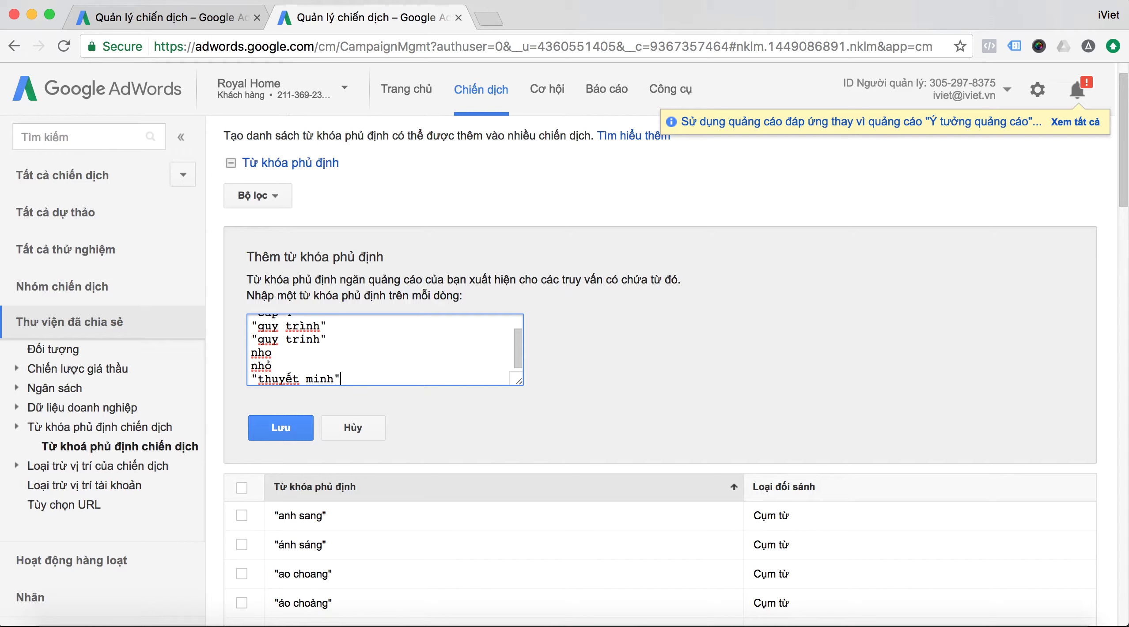
key("Return")
type("\"thuyet minh\"")
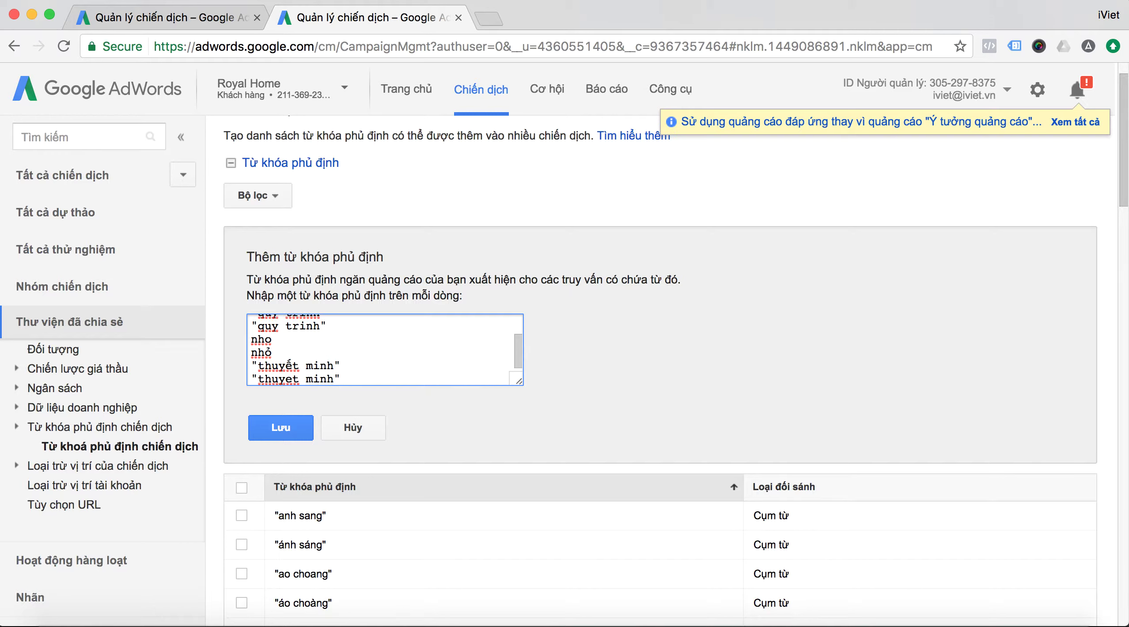
key("Return")
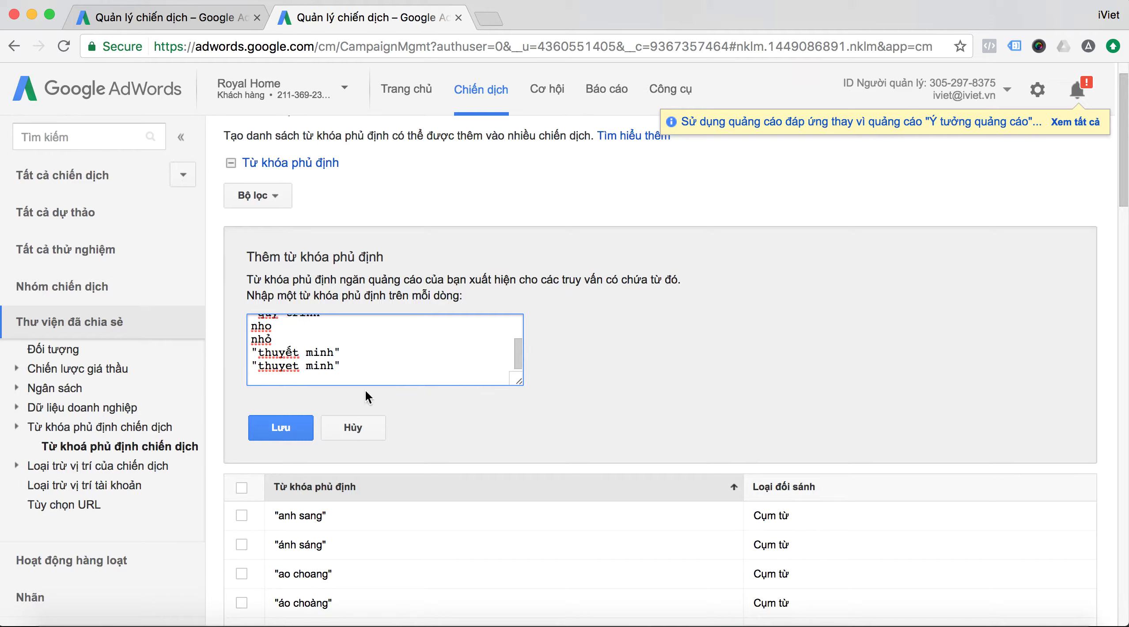
- Find "tu van thiet ke son" in the search terms, and enter "sơn" and "son" unquoted as further negative keywords on separate lines
left_click(135, 23)
scroll(398, 316, "down", 1)
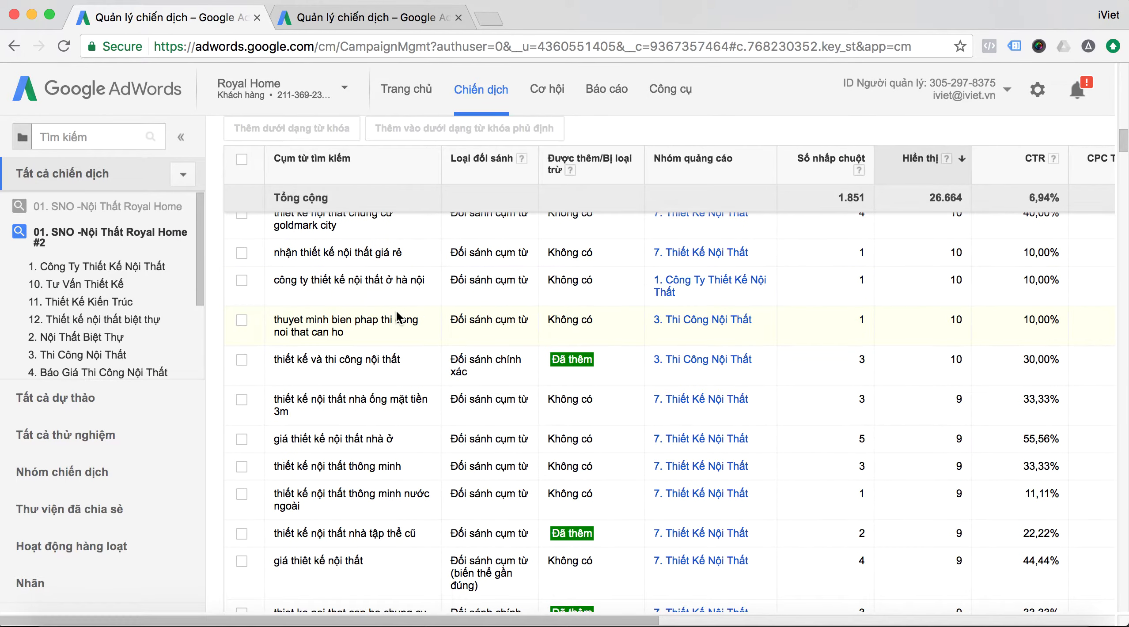
scroll(398, 316, "down", 3)
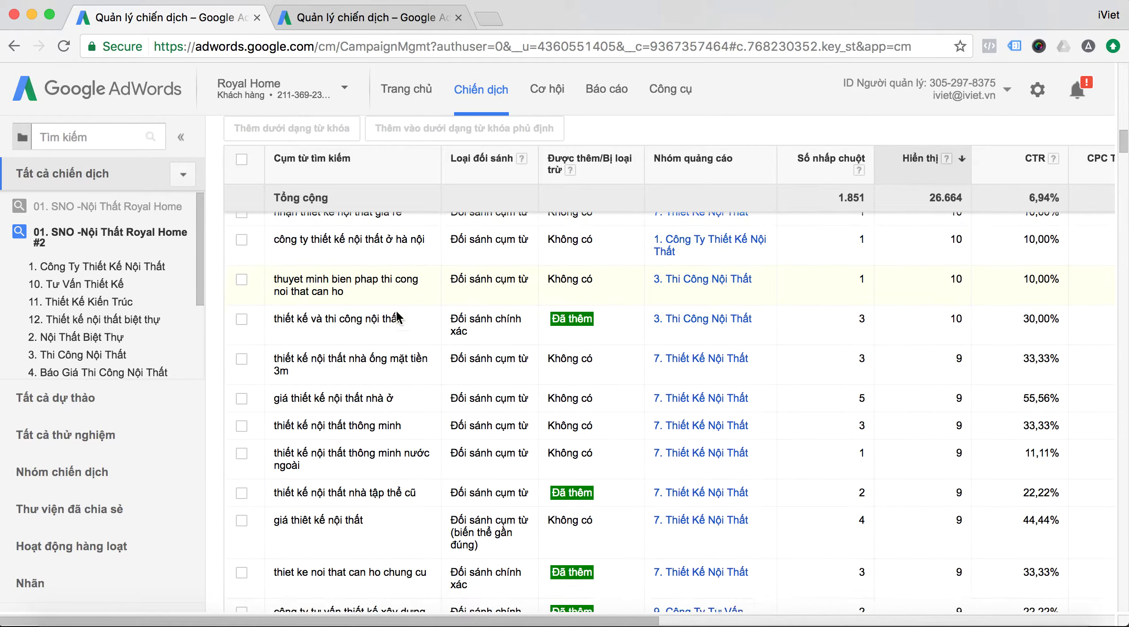
scroll(396, 310, "down", 2)
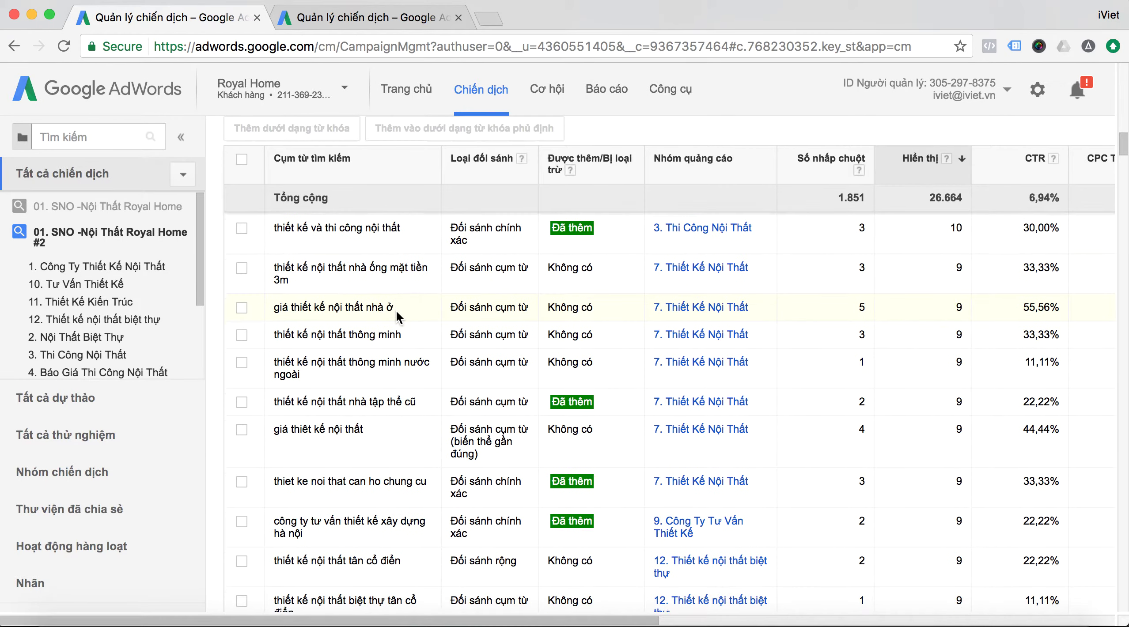
scroll(398, 311, "down", 1)
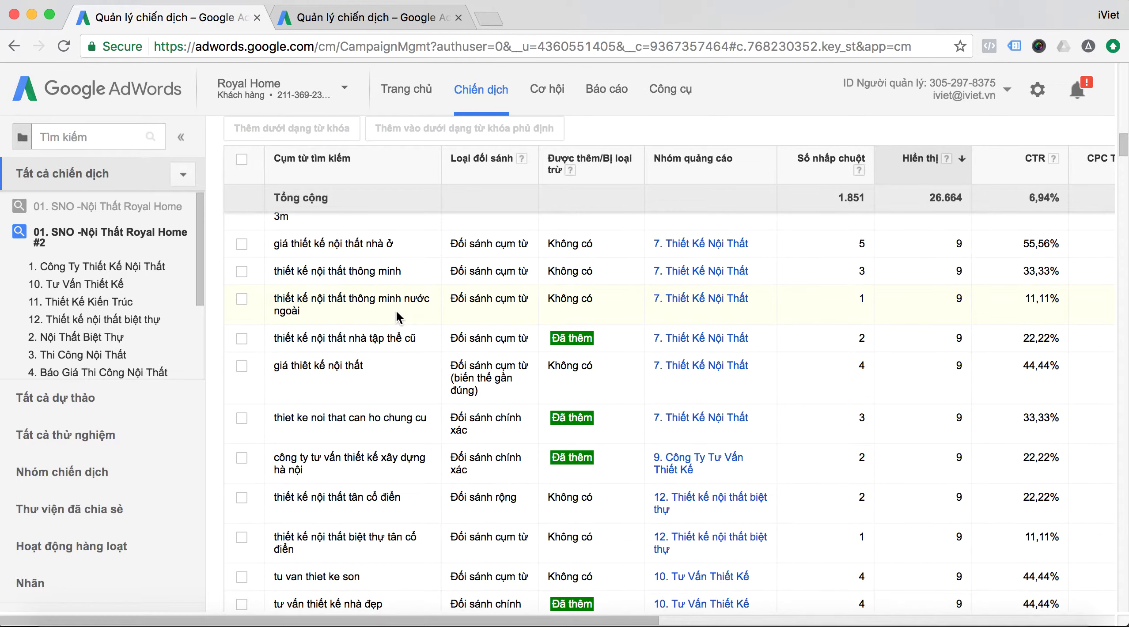
scroll(396, 309, "down", 2)
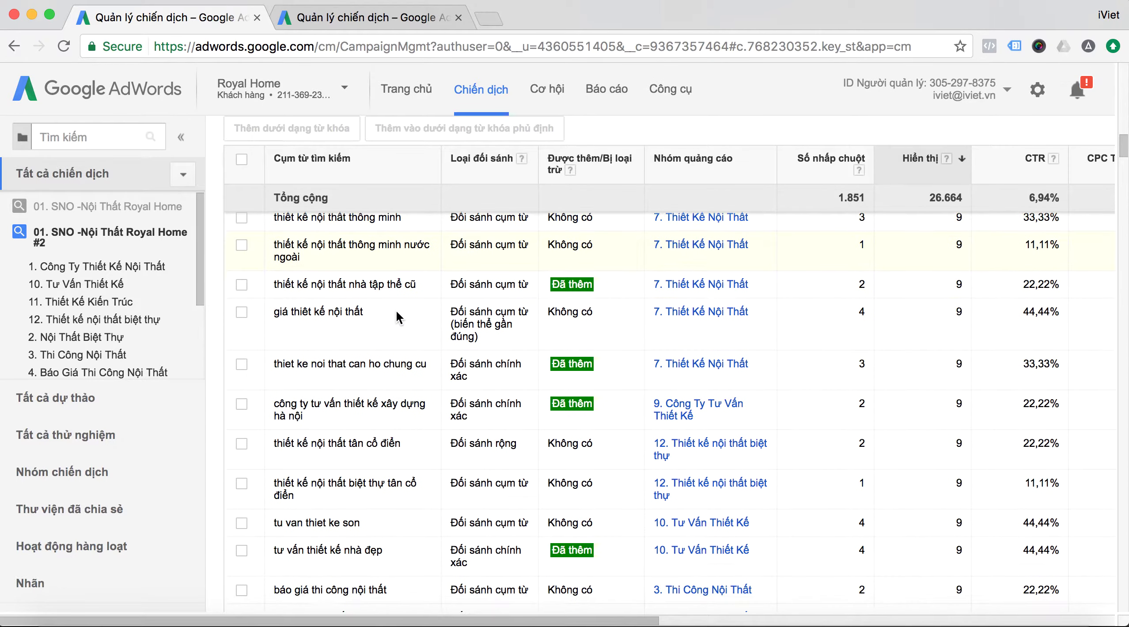
scroll(397, 310, "down", 2)
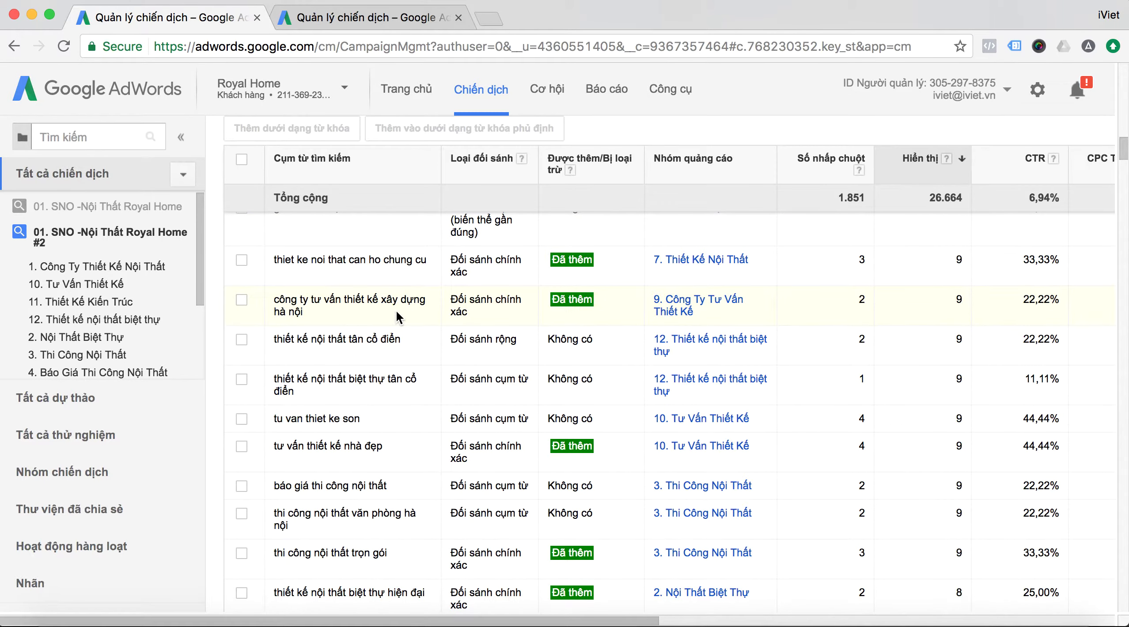
scroll(396, 310, "down", 2)
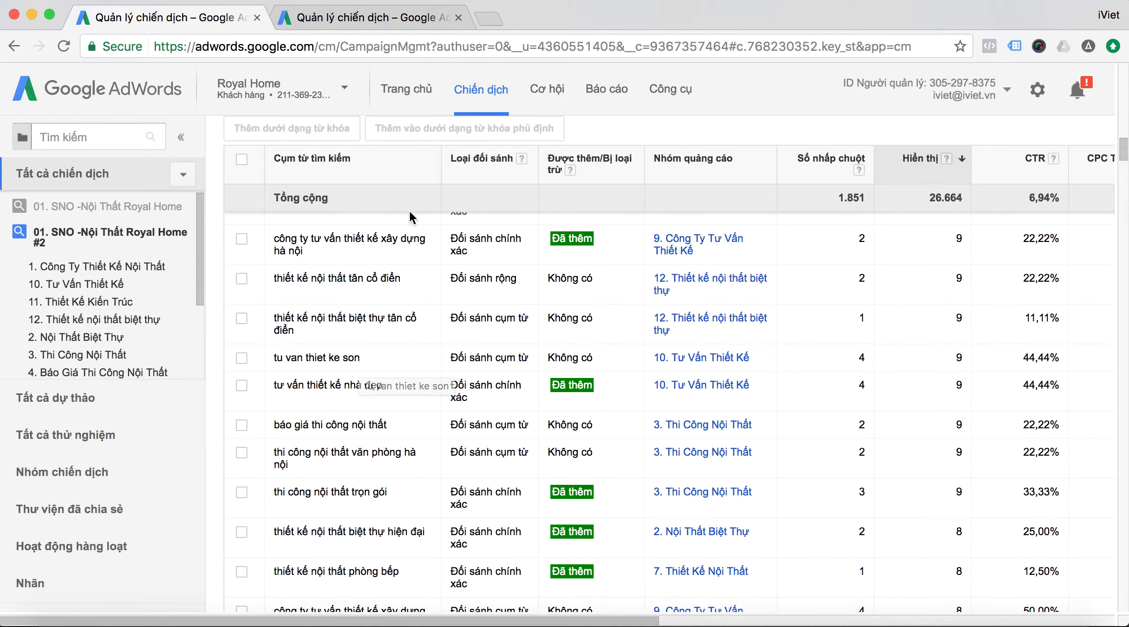
left_click(368, 22)
type("sơn")
key("Return")
type("son")
key("Return")
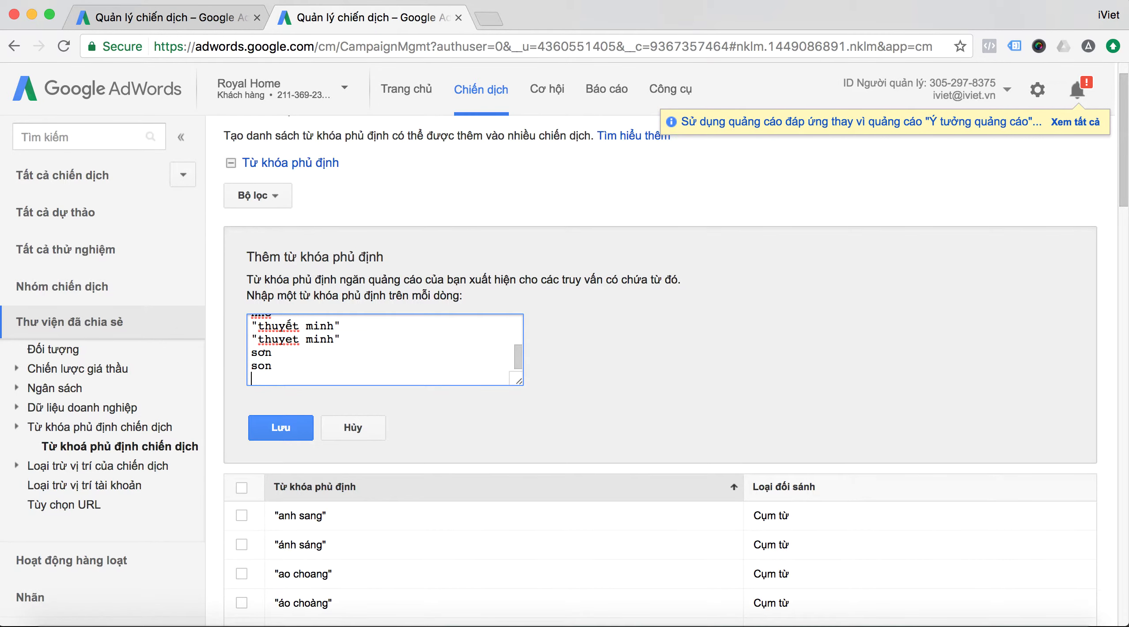
- Examine the search terms down to those with three impressions for more unsuitable words, and return to the terms with nine impressions
left_click(195, 20)
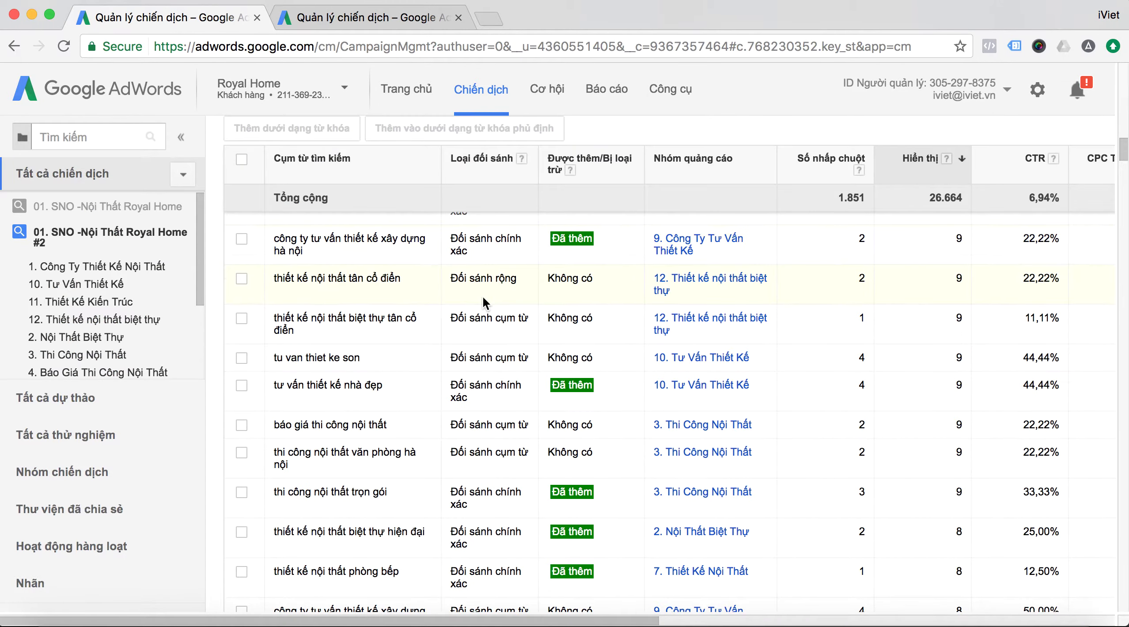
scroll(574, 425, "down", 3)
scroll(574, 425, "down", 4)
scroll(574, 425, "down", 5)
scroll(575, 425, "down", 6)
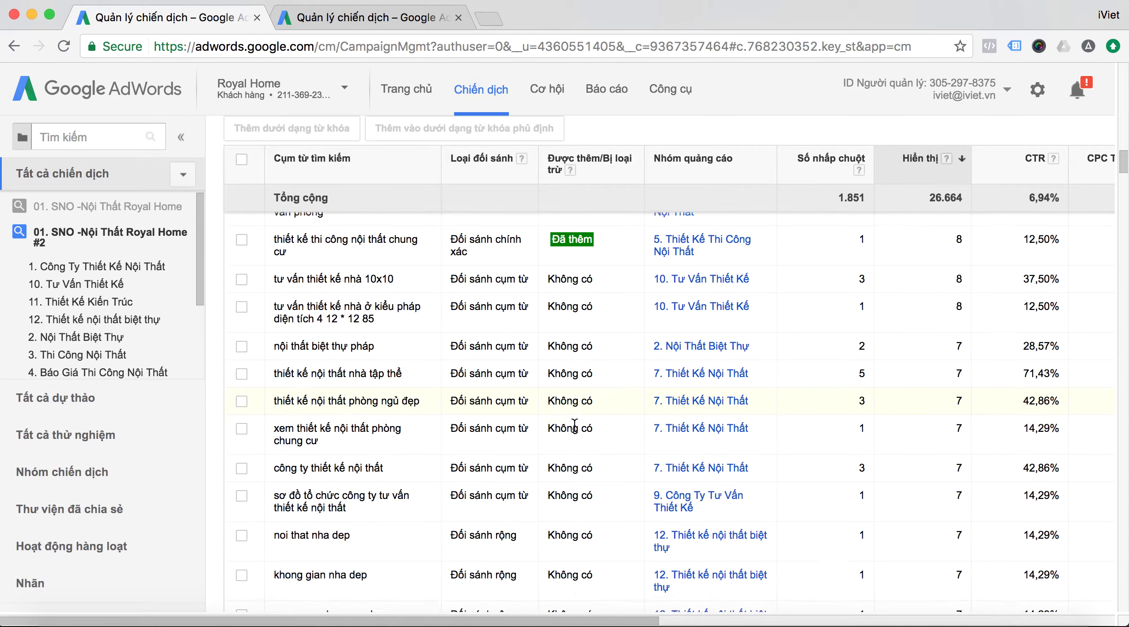
scroll(574, 425, "down", 1)
scroll(574, 425, "down", 1)
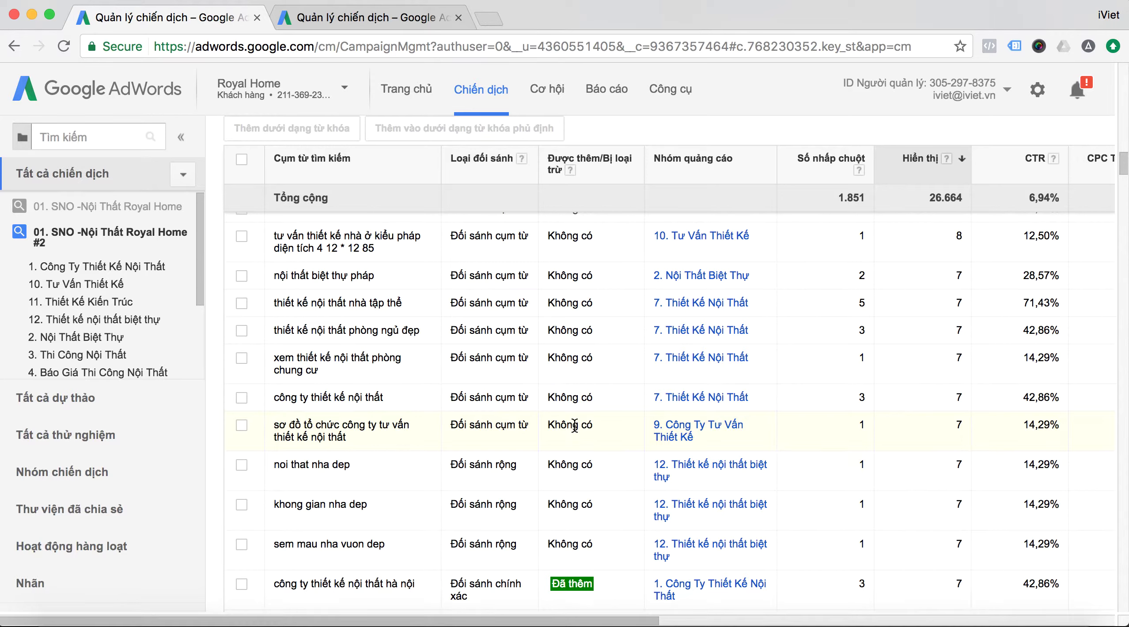
scroll(574, 427, "down", 4)
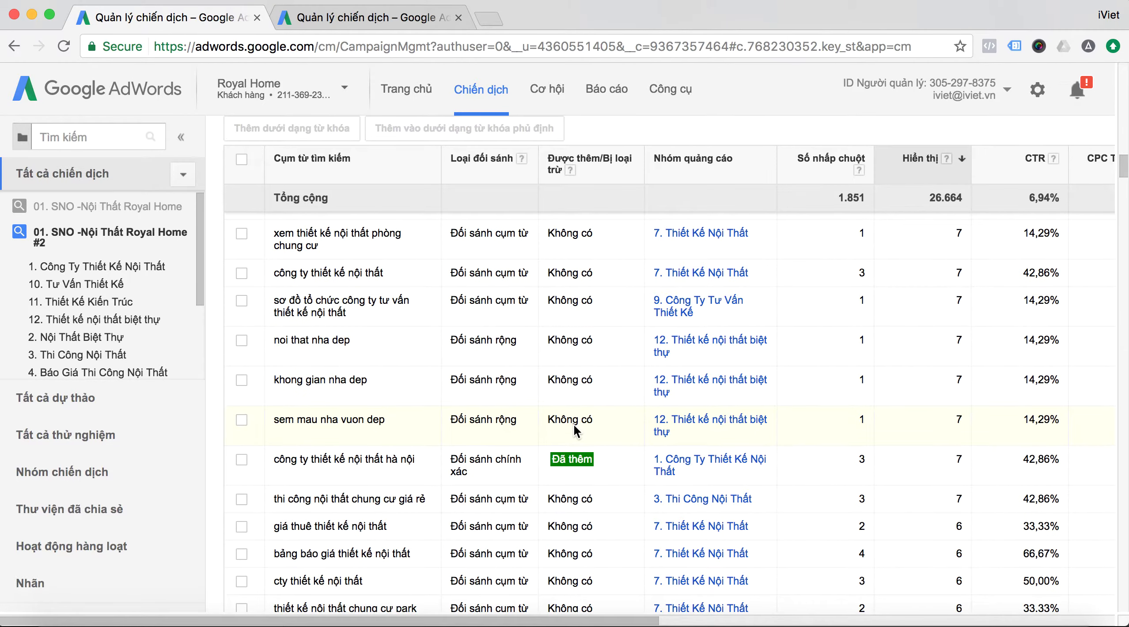
scroll(575, 427, "down", 5)
scroll(574, 425, "down", 7)
scroll(573, 424, "down", 5)
scroll(574, 423, "down", 5)
scroll(573, 424, "down", 6)
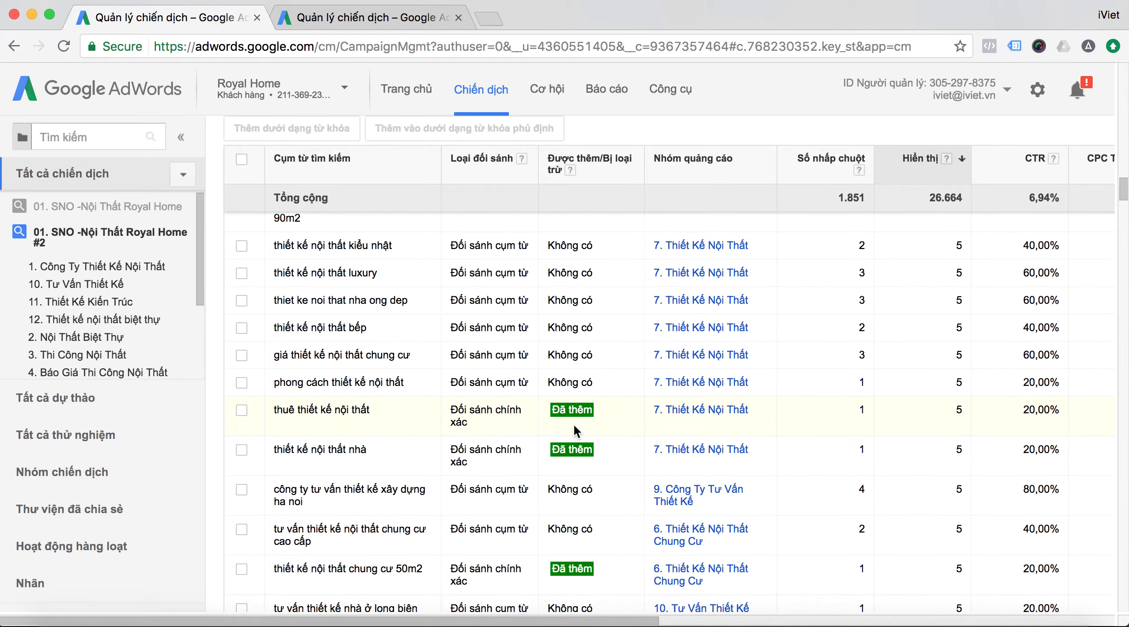
scroll(574, 423, "down", 6)
scroll(575, 426, "down", 5)
scroll(574, 426, "down", 3)
scroll(574, 427, "down", 2)
scroll(574, 426, "down", 3)
scroll(581, 435, "down", 7)
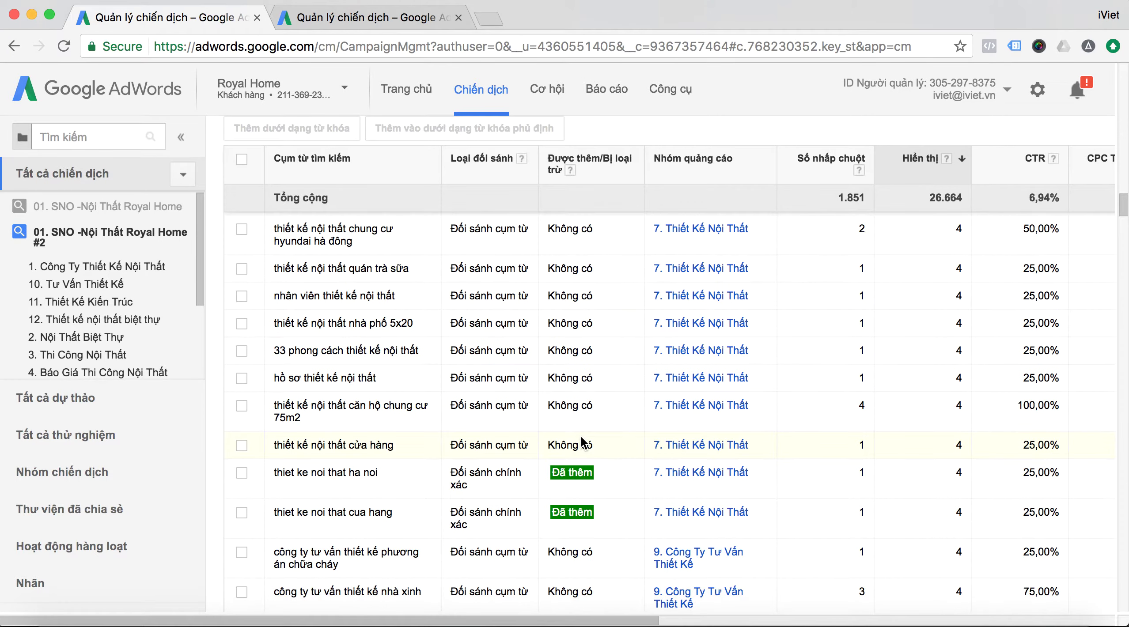
scroll(582, 437, "down", 3)
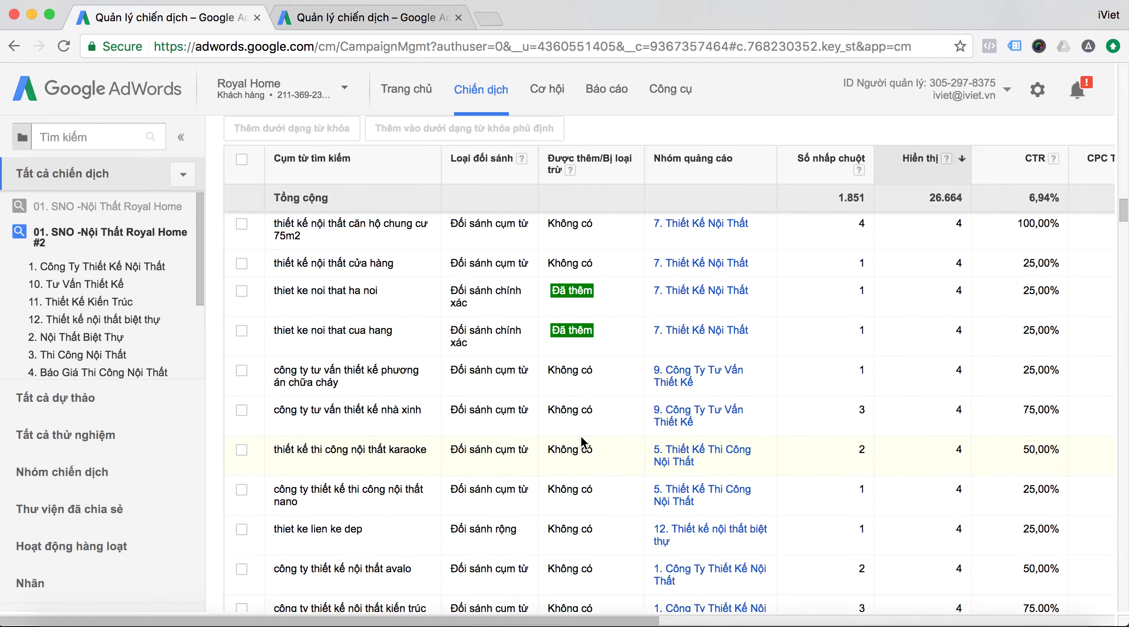
scroll(581, 438, "down", 3)
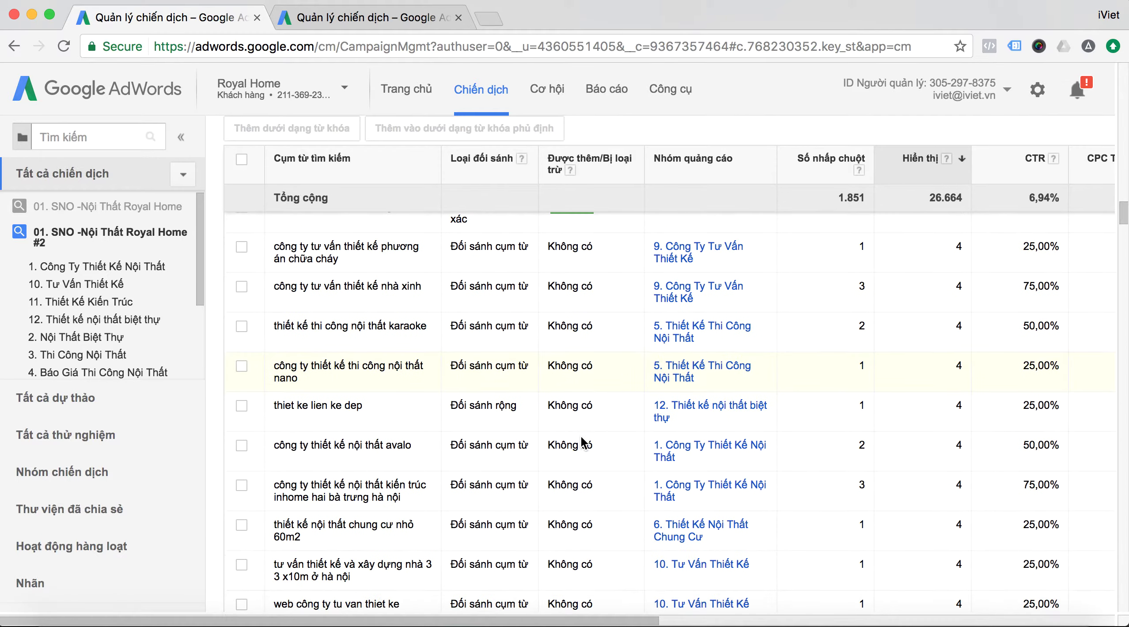
scroll(581, 439, "up", 20)
scroll(582, 438, "down", 15)
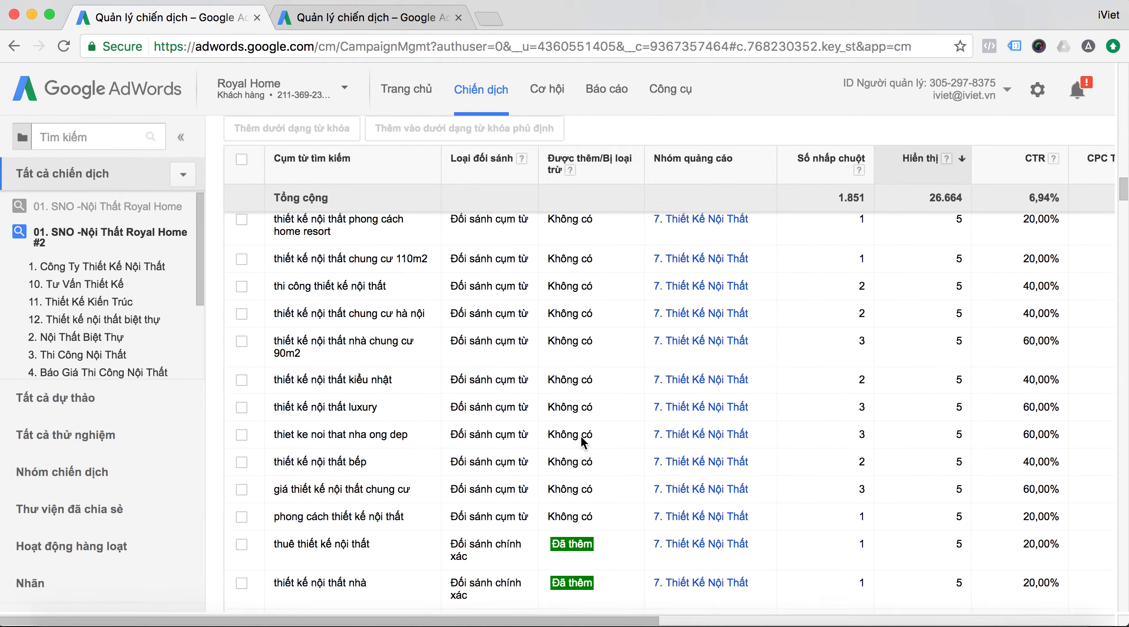
scroll(581, 439, "up", 10)
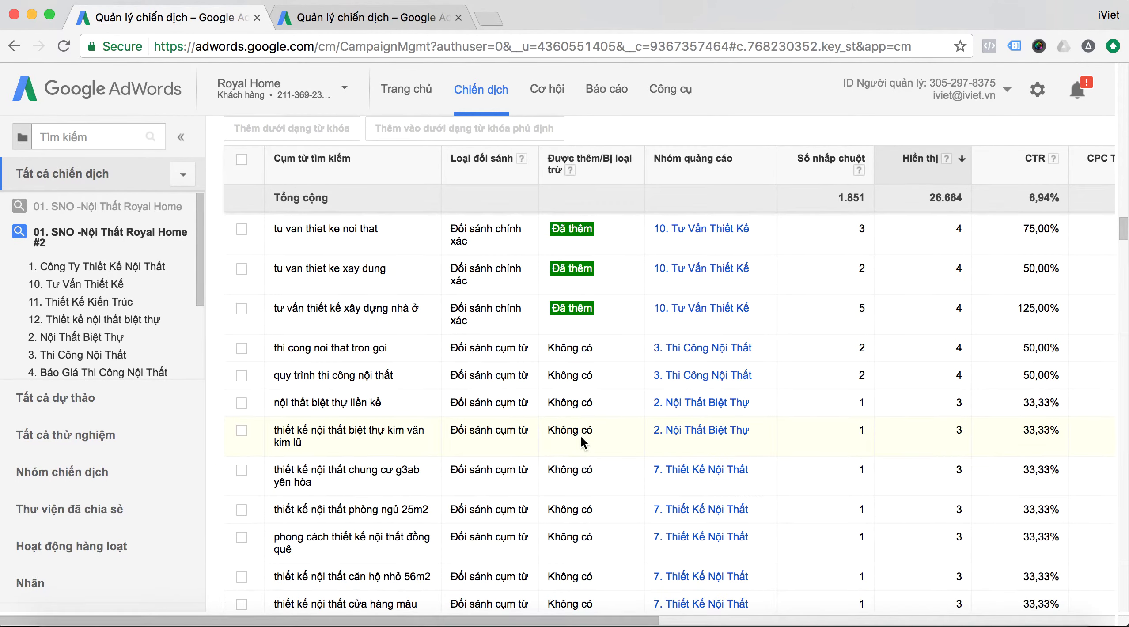
scroll(581, 440, "down", 5)
scroll(584, 452, "down", 1)
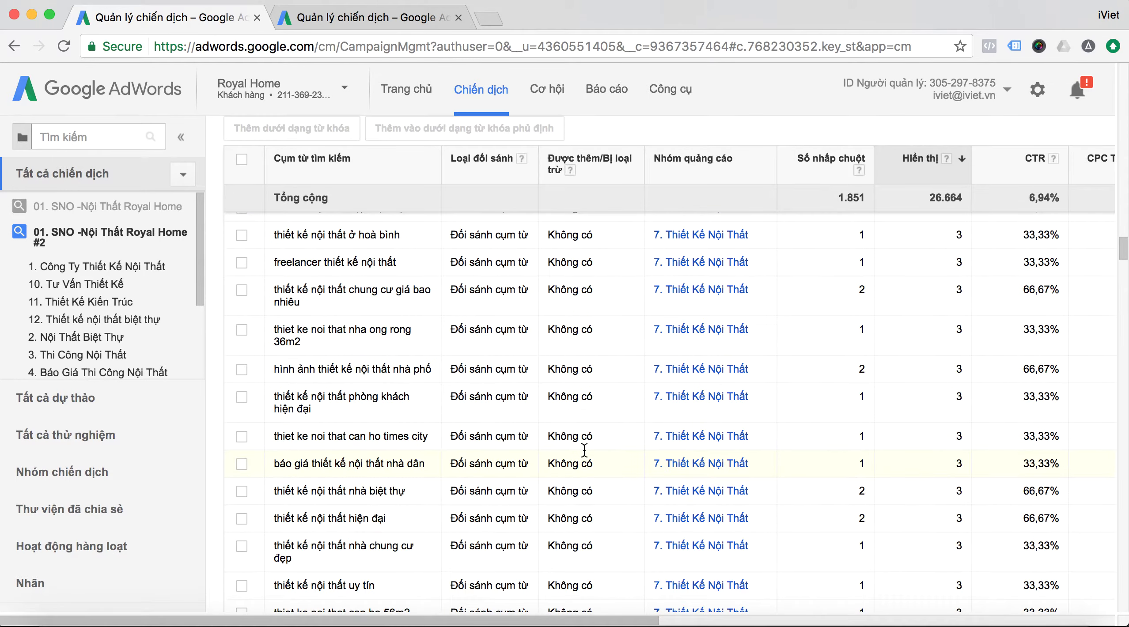
scroll(584, 452, "down", 4)
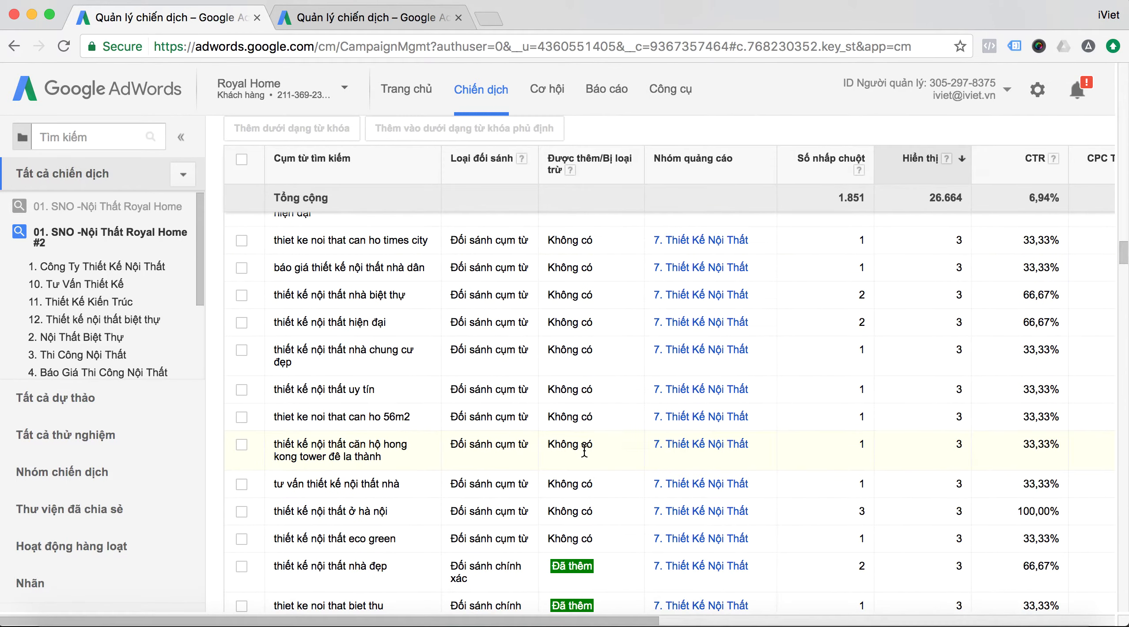
scroll(585, 452, "down", 1)
scroll(584, 452, "up", 5)
scroll(584, 455, "up", 8)
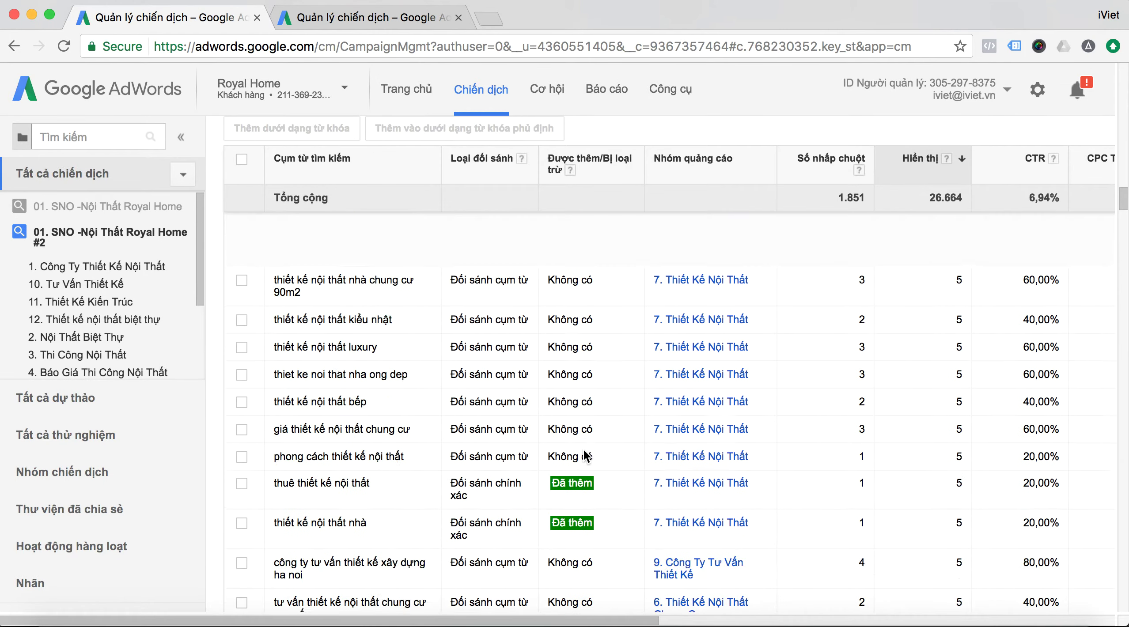
scroll(584, 450, "up", 10)
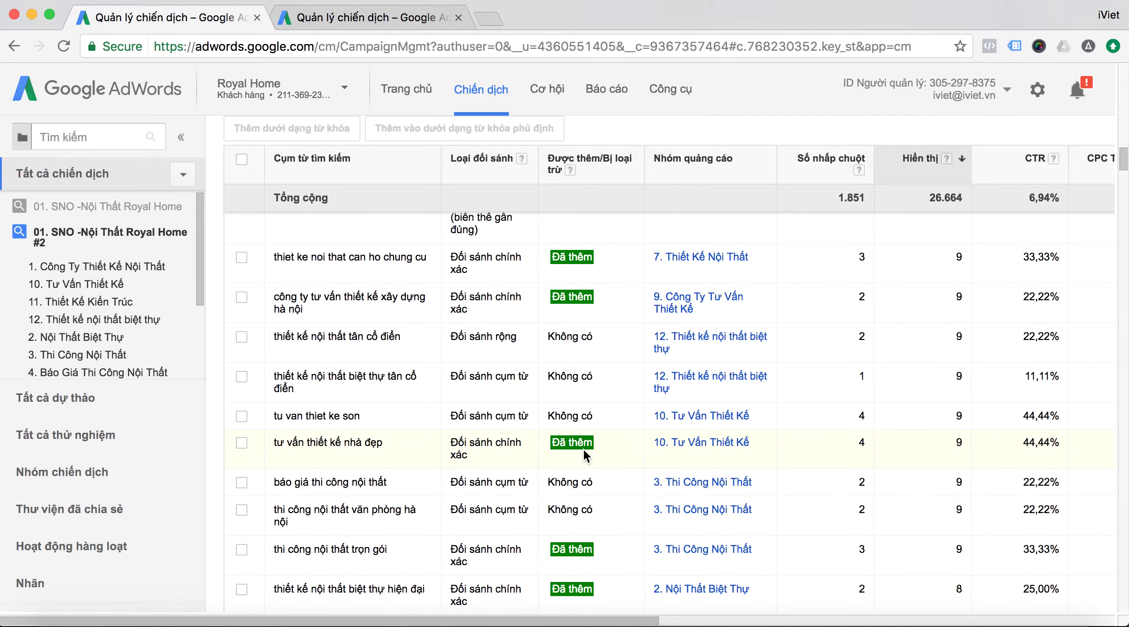
scroll(584, 449, "up", 2)
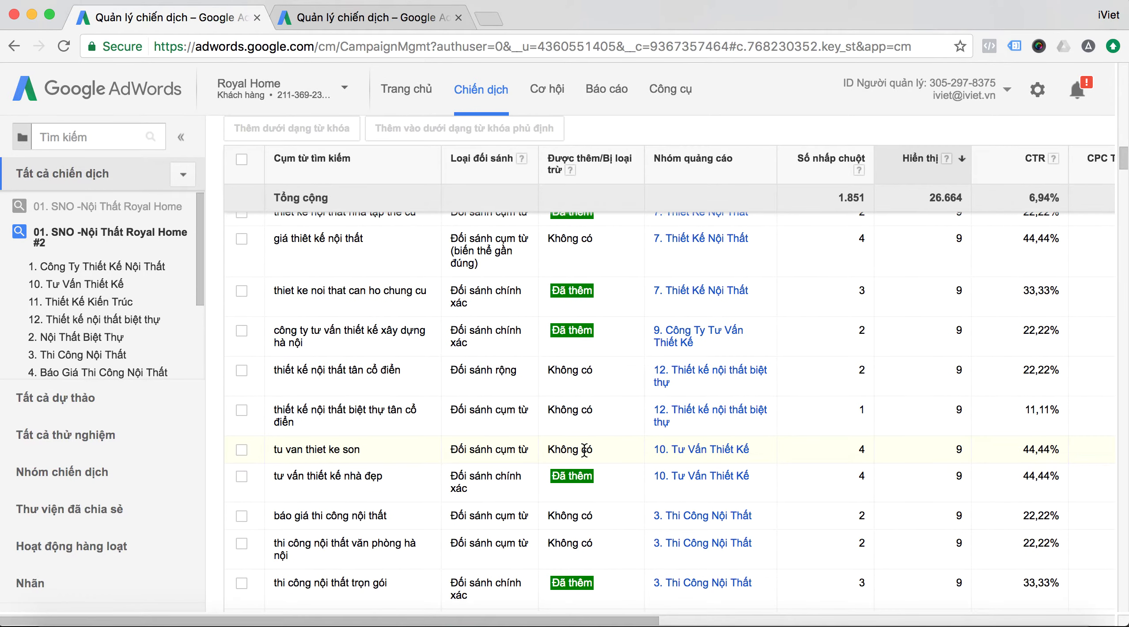
- Find and select the search terms "thi công nội thất tân cổ điển" and "nội thất biệt thự tân cổ điển" among those with 18 and 16 impressions
scroll(400, 498, "up", 15)
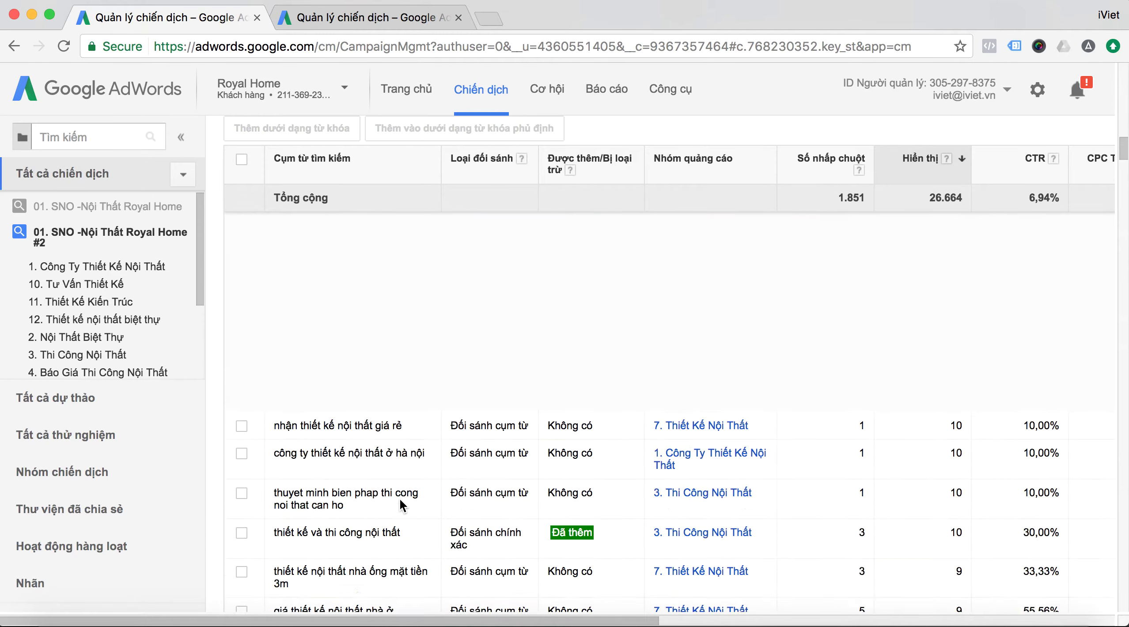
scroll(399, 497, "up", 15)
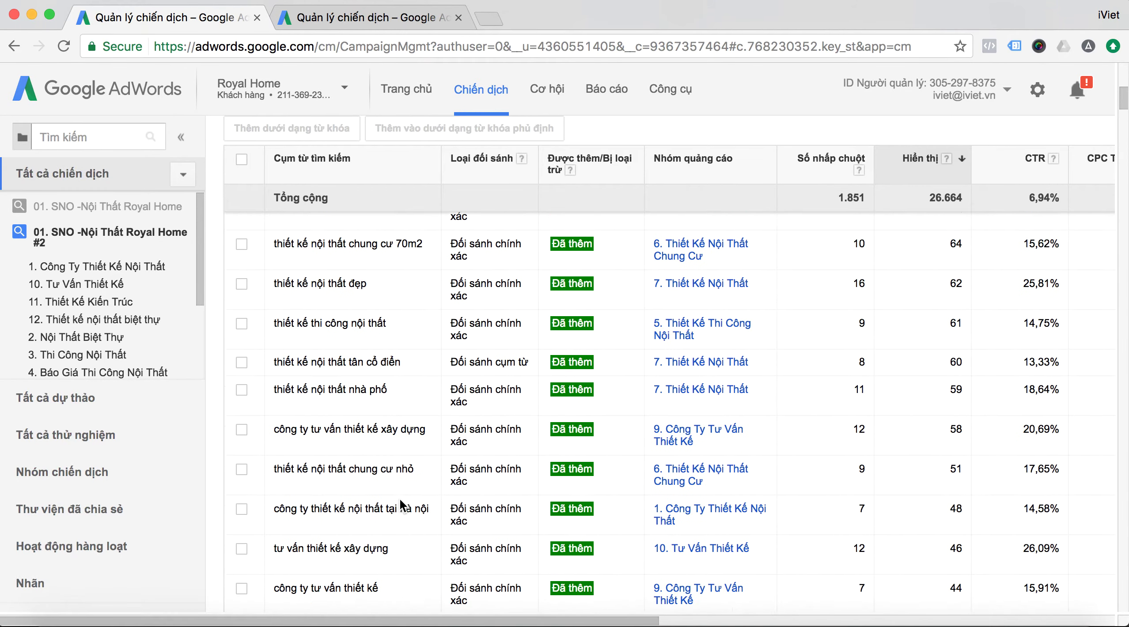
scroll(400, 497, "down", 5)
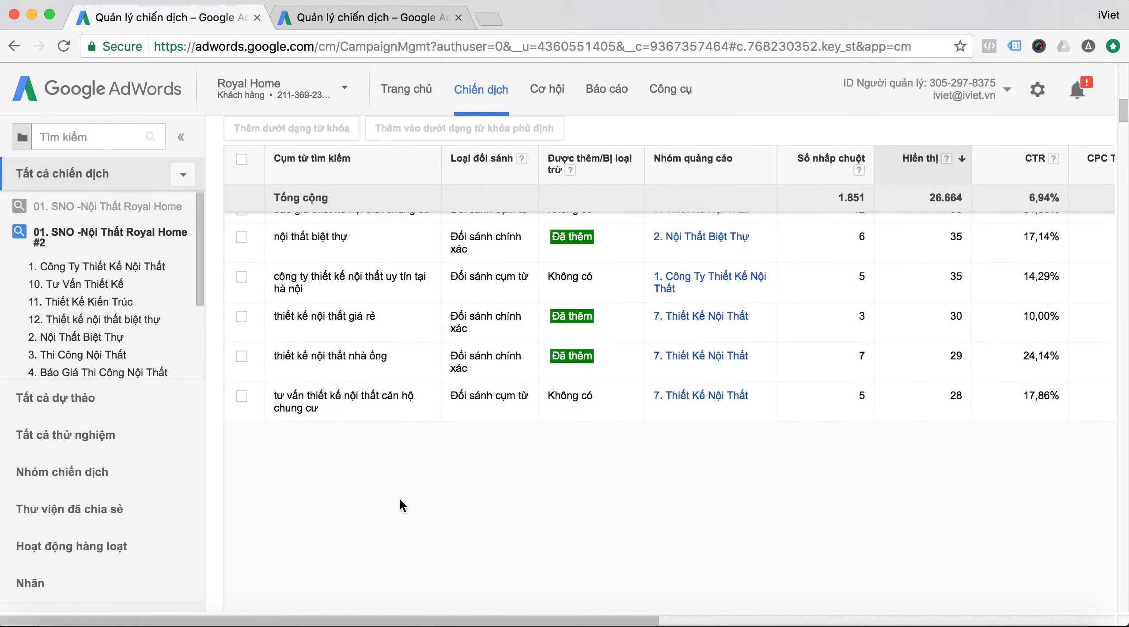
scroll(400, 498, "down", 4)
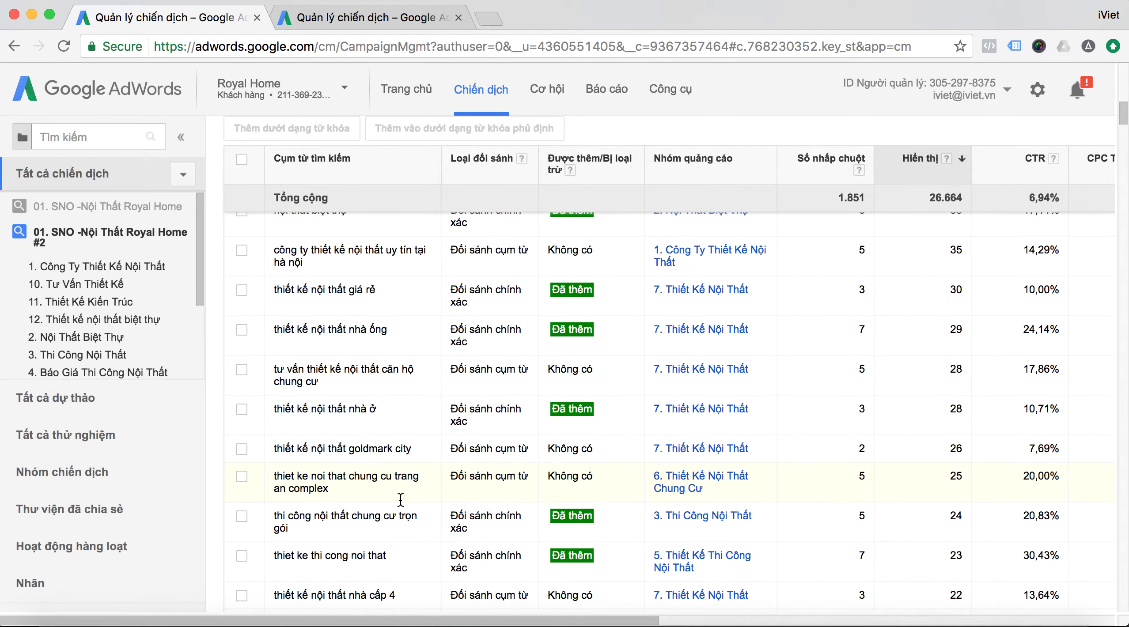
scroll(400, 501, "down", 2)
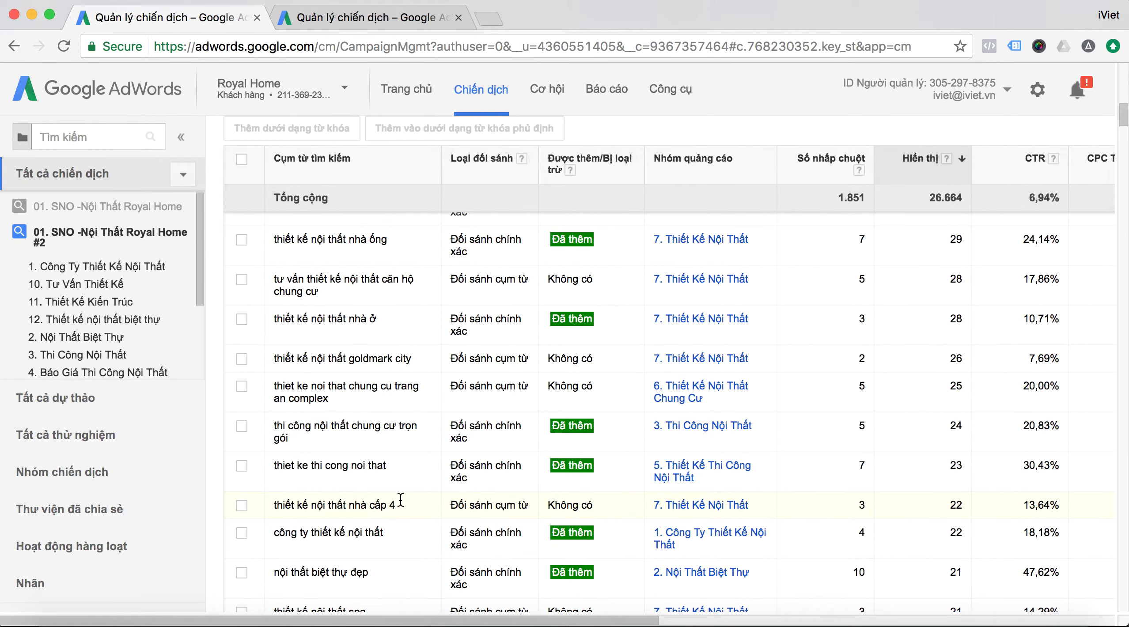
scroll(400, 500, "down", 5)
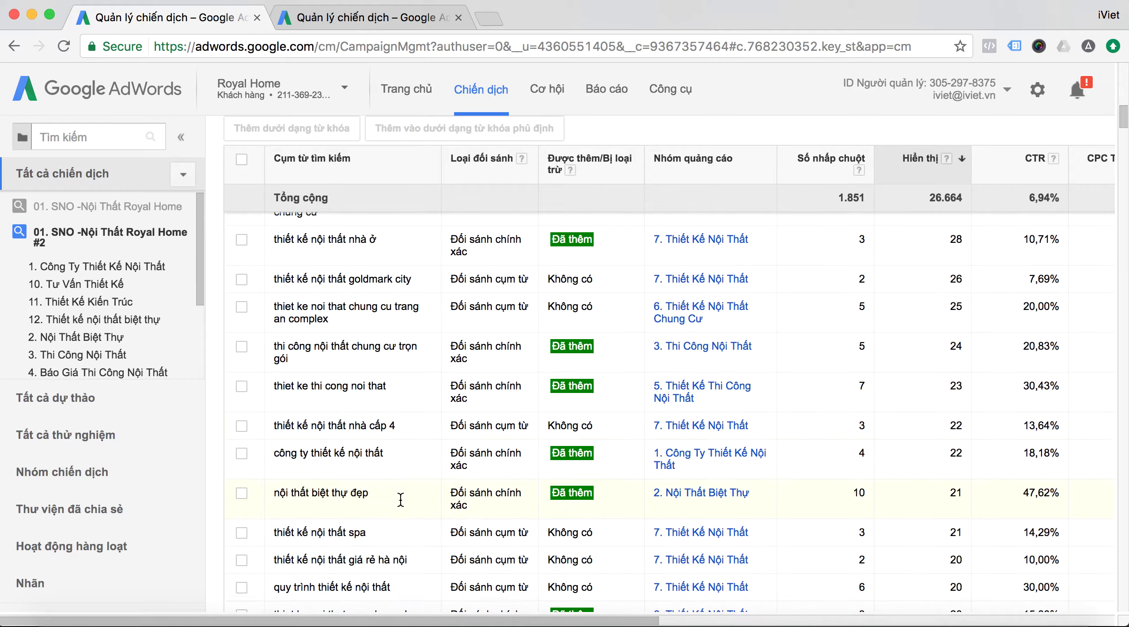
scroll(401, 500, "down", 4)
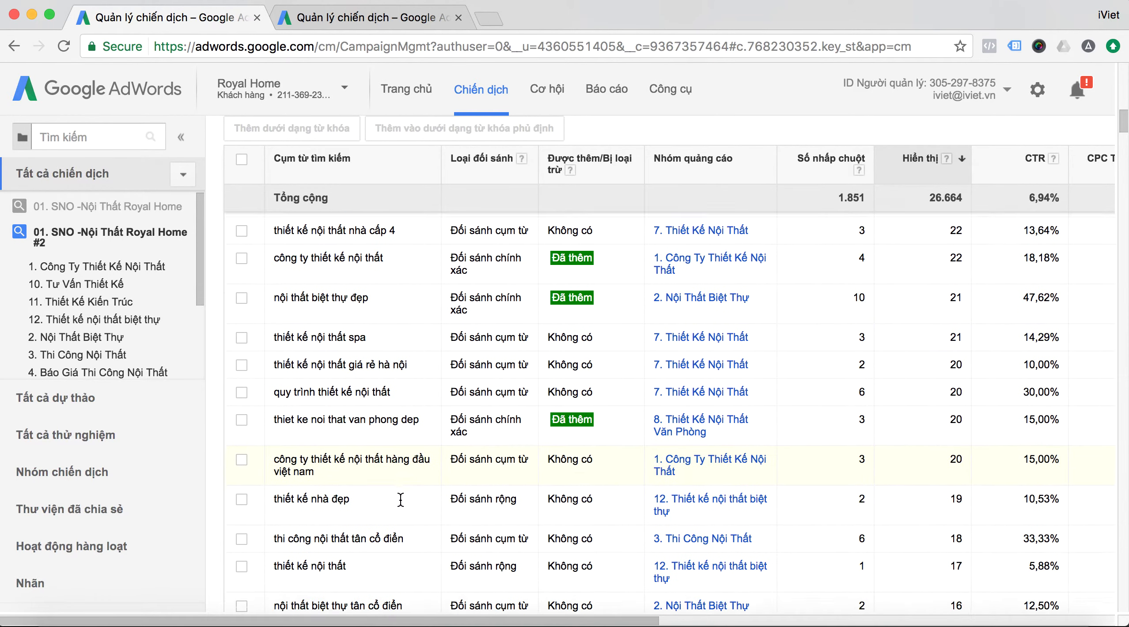
scroll(401, 500, "down", 2)
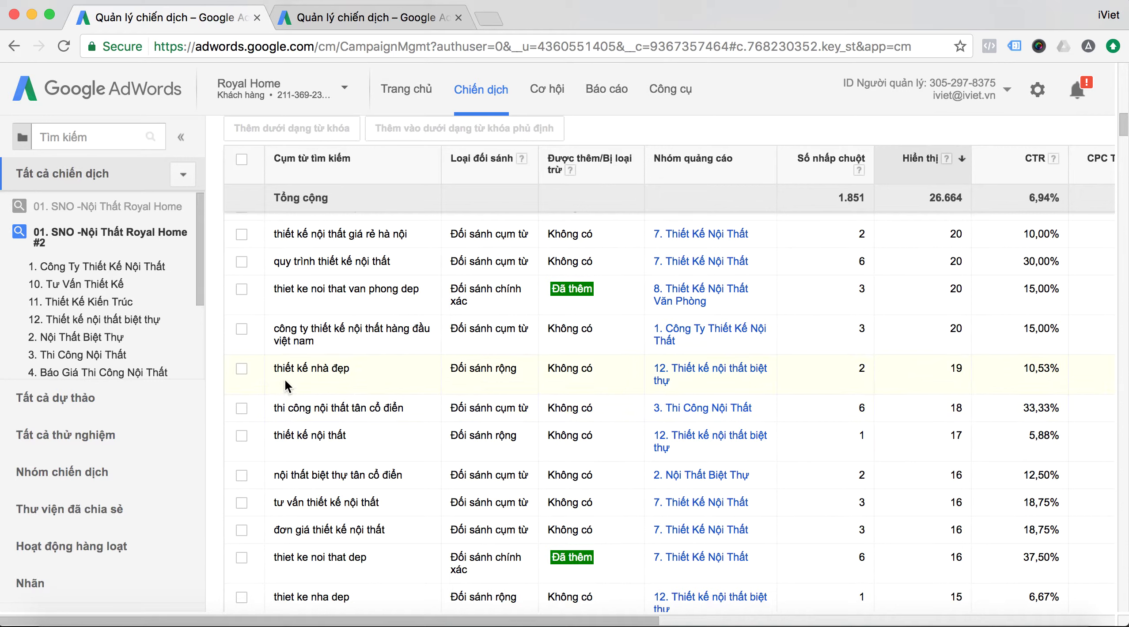
left_click(241, 408)
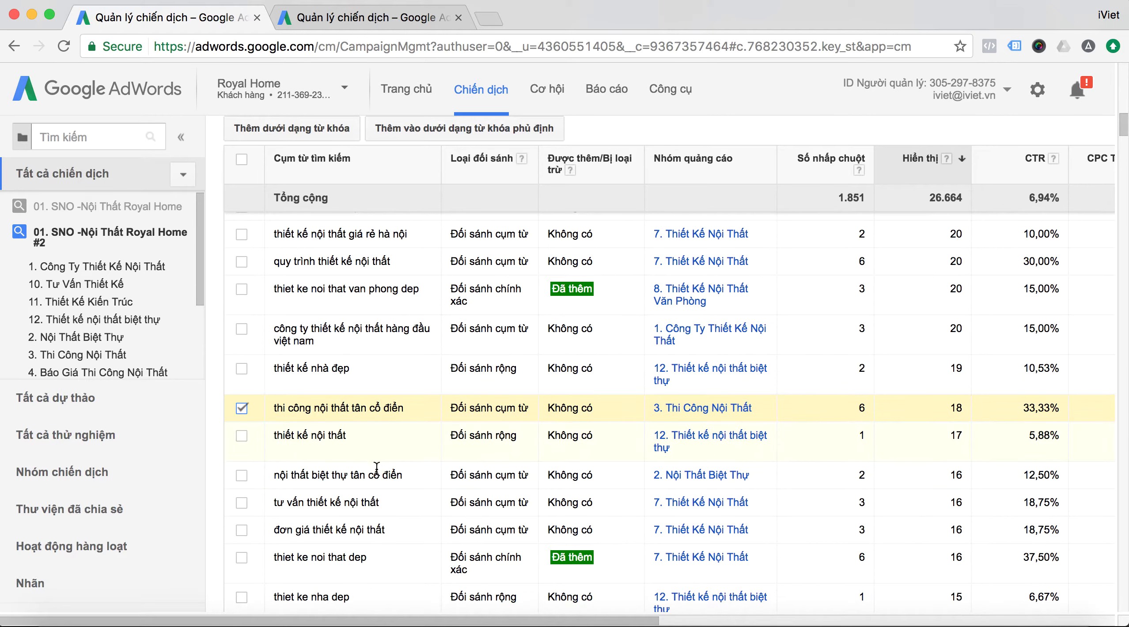
left_click(242, 476)
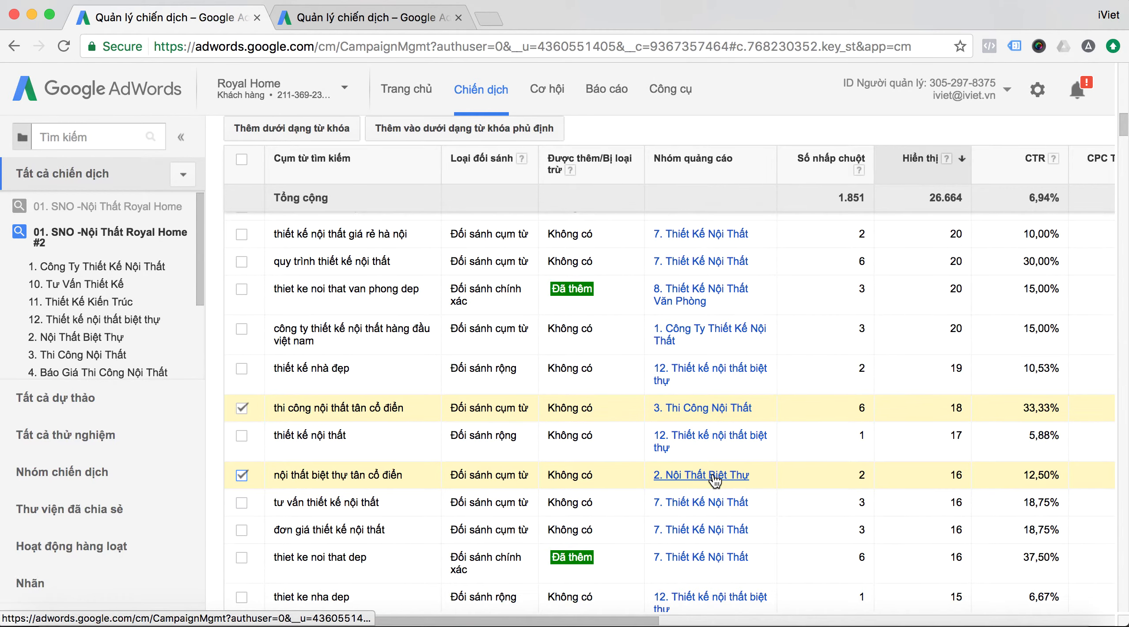
- Start adding the two selected search terms as keywords, and enclose "thi công nội thất tân cổ điển" in quotation marks for phrase match
scroll(520, 480, "up", 10)
scroll(486, 442, "up", 8)
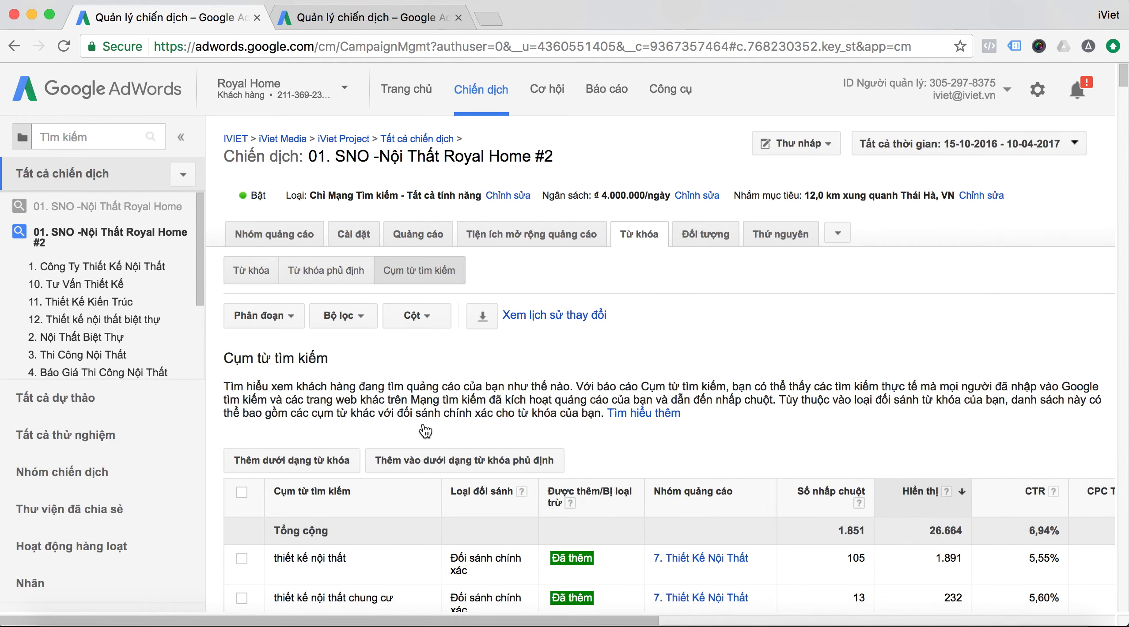
left_click(294, 466)
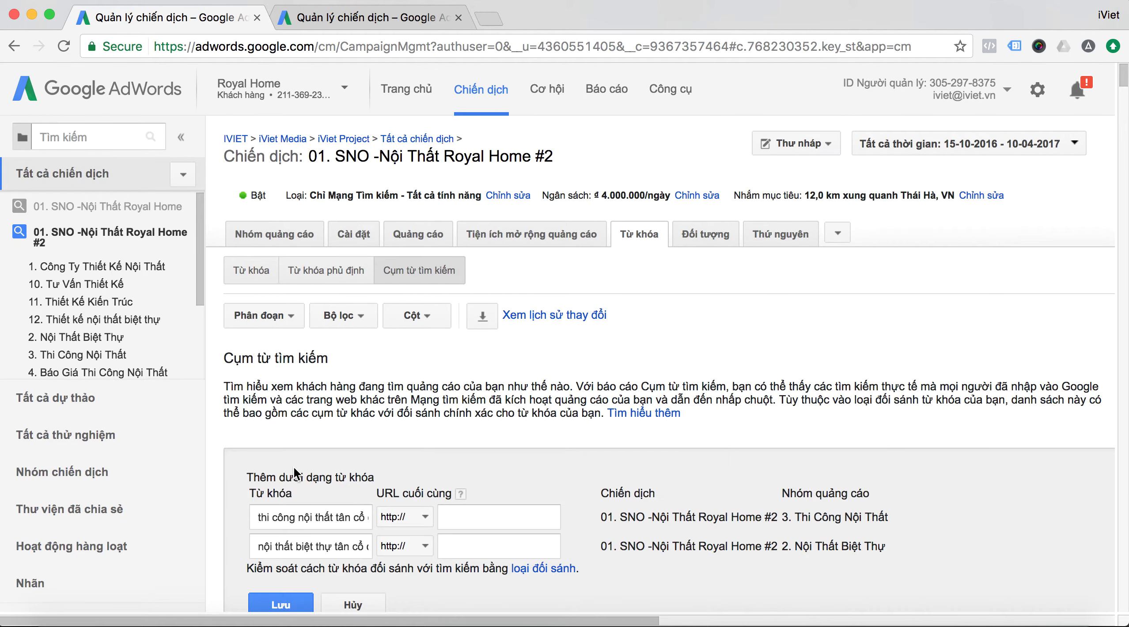
left_click(259, 518)
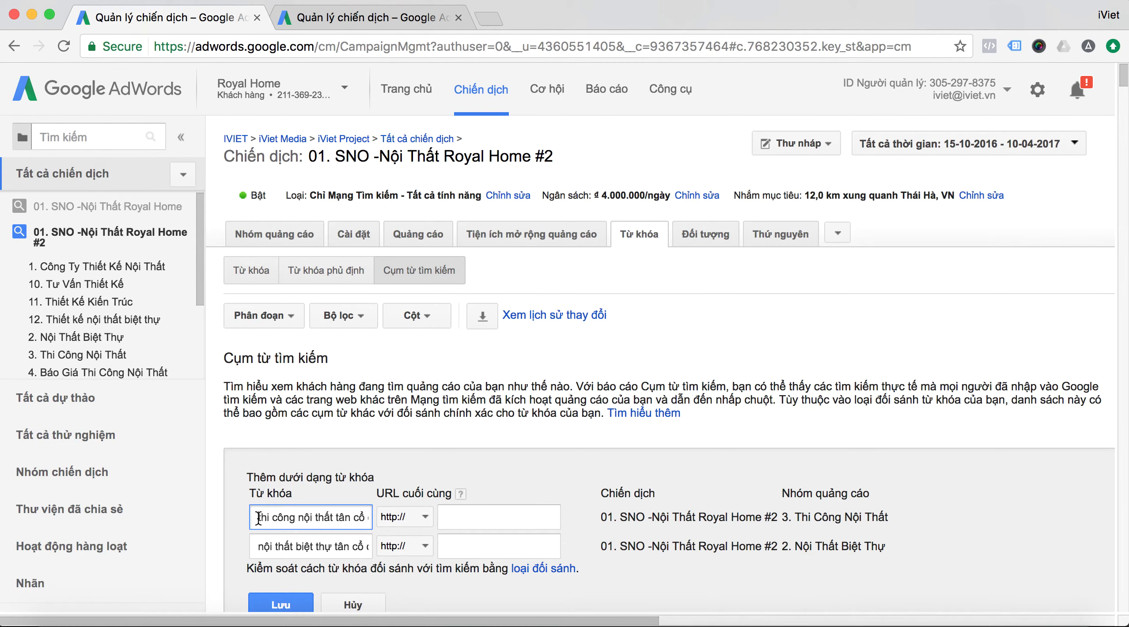
type("\"")
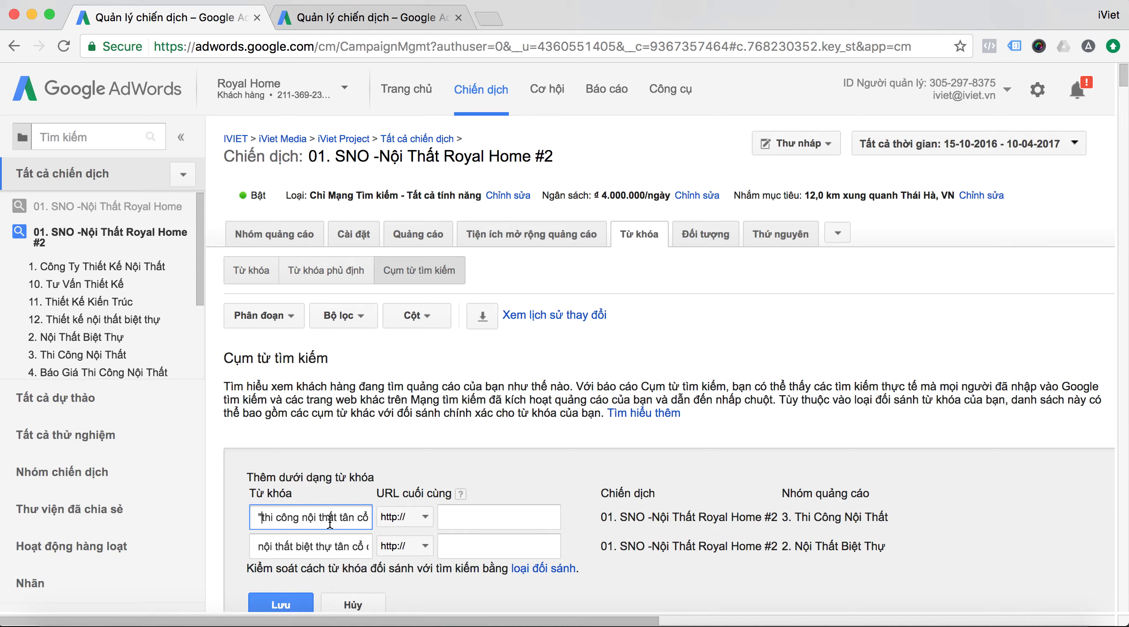
left_click_drag(330, 523, 376, 522)
left_click(369, 518)
type("\"")
- Enclose the second keyword, "nội thất biệt thự tân cổ điển", in quotation marks and save both new keywords
left_click(259, 548)
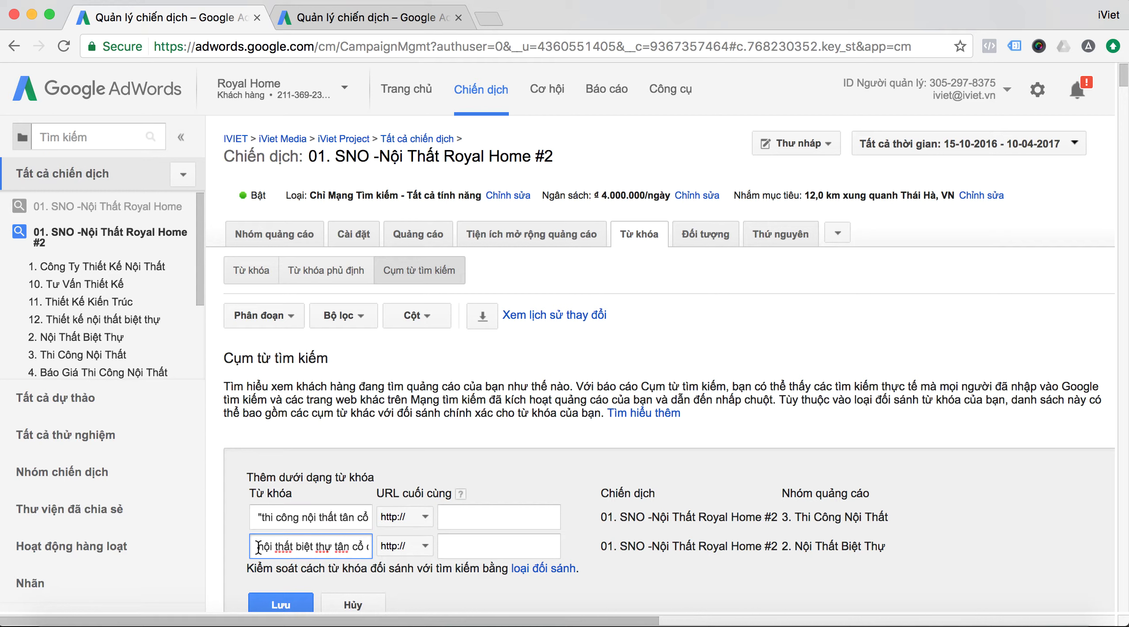
type("\"")
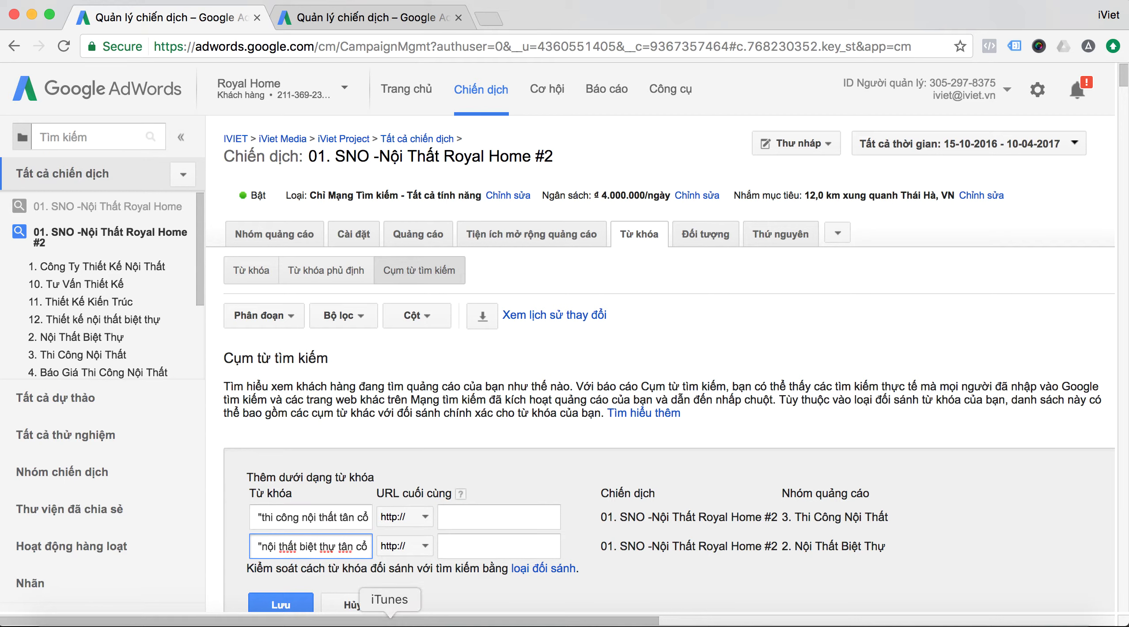
left_click_drag(333, 548, 371, 547)
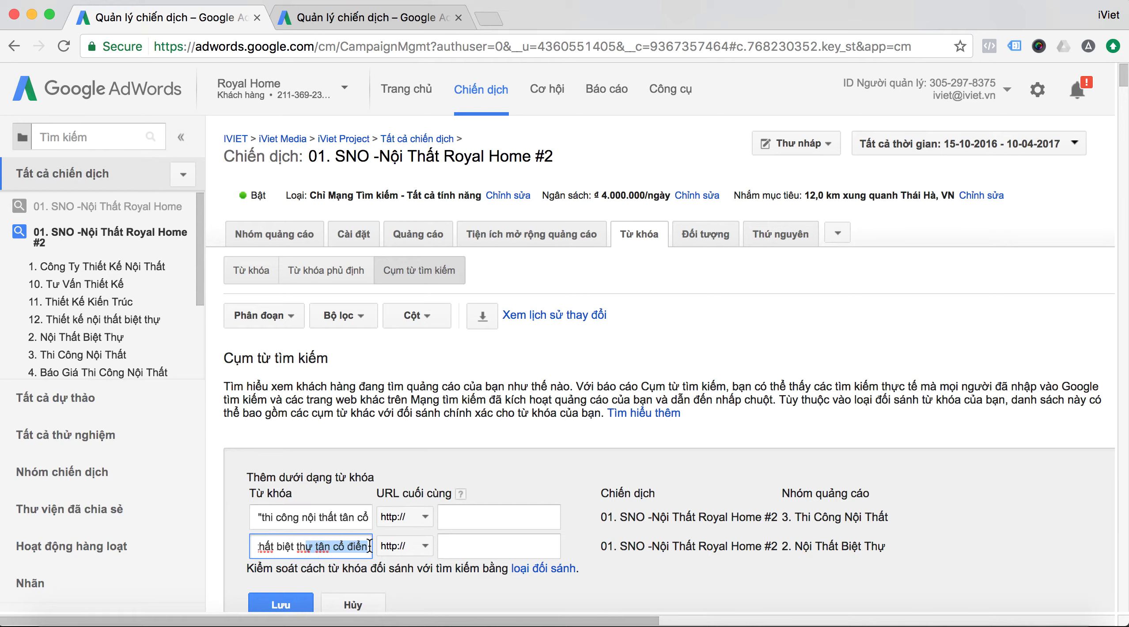
left_click(369, 546)
type("\"")
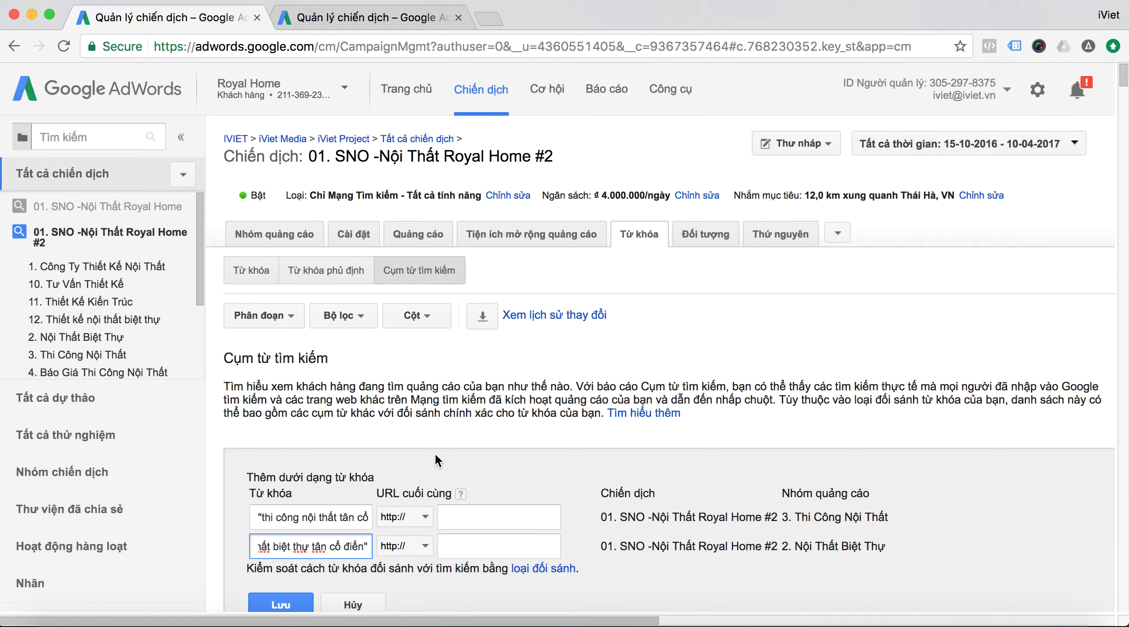
scroll(435, 453, "down", 3)
scroll(434, 454, "down", 3)
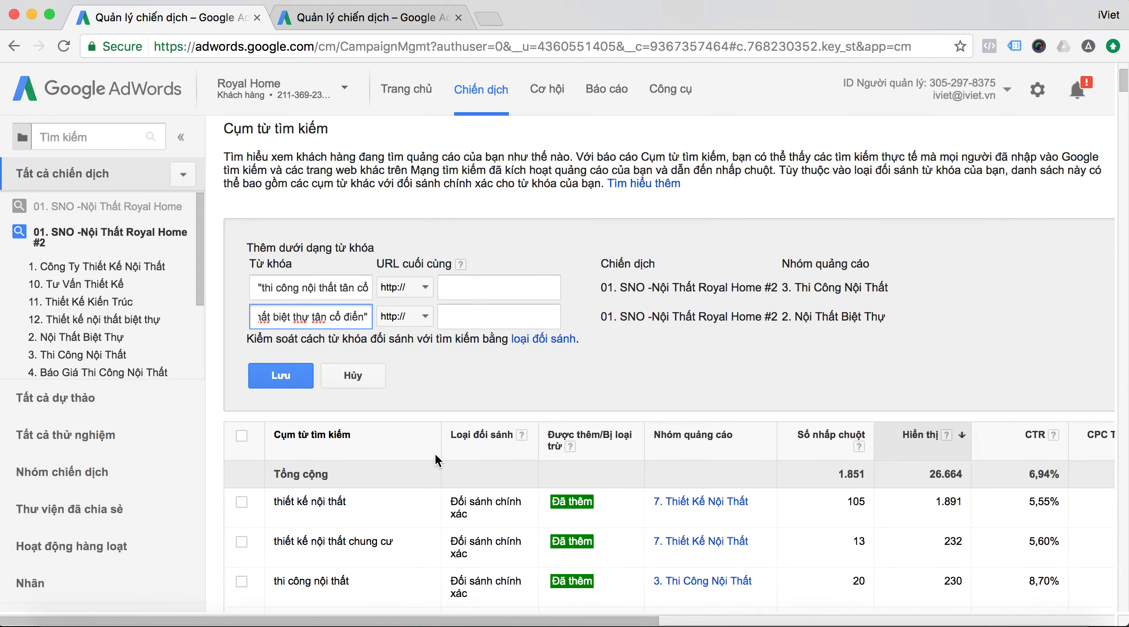
left_click(281, 379)
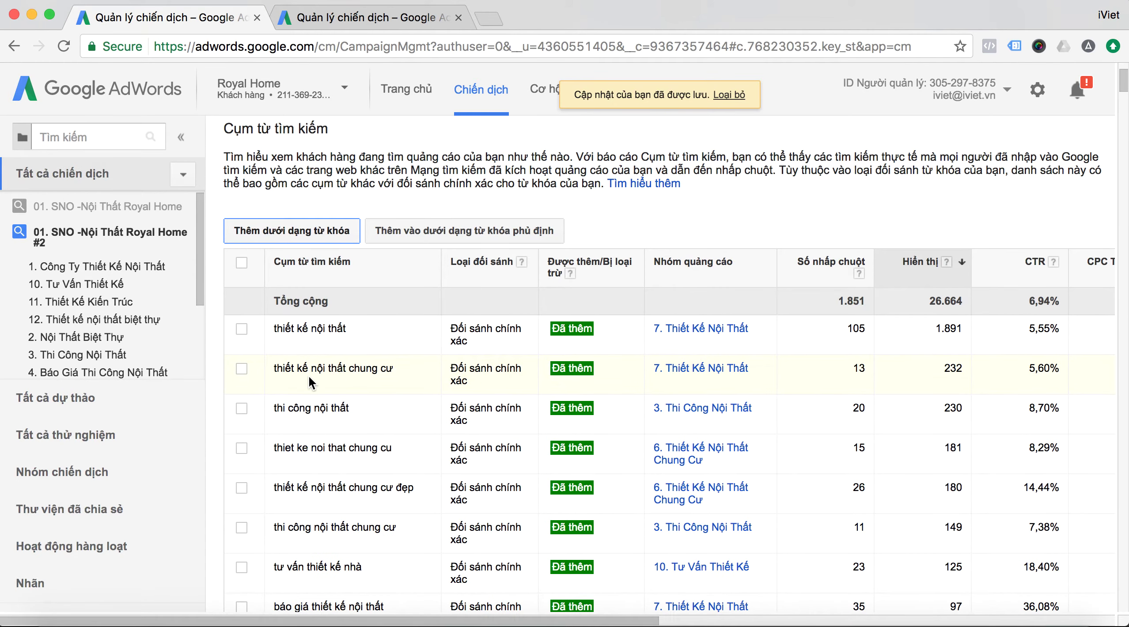
- Return to the shared negative keyword list in the other browser tab and save the negative keywords entered there
scroll(309, 375, "up", 5)
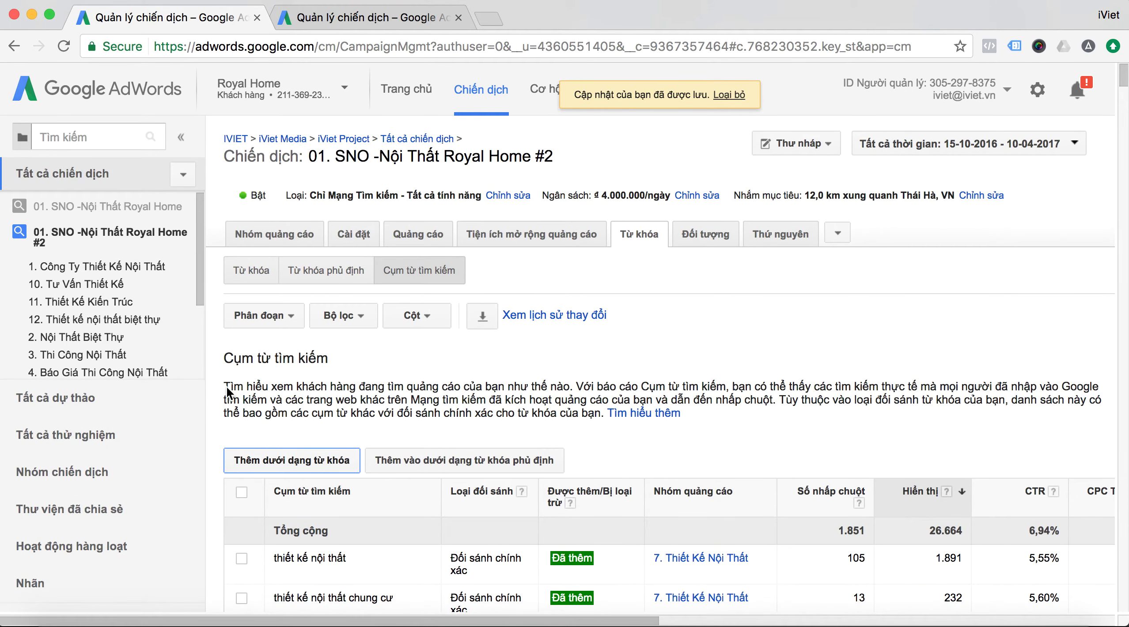
scroll(592, 475, "down", 10)
scroll(592, 476, "down", 3)
scroll(592, 476, "up", 6)
scroll(593, 475, "down", 10)
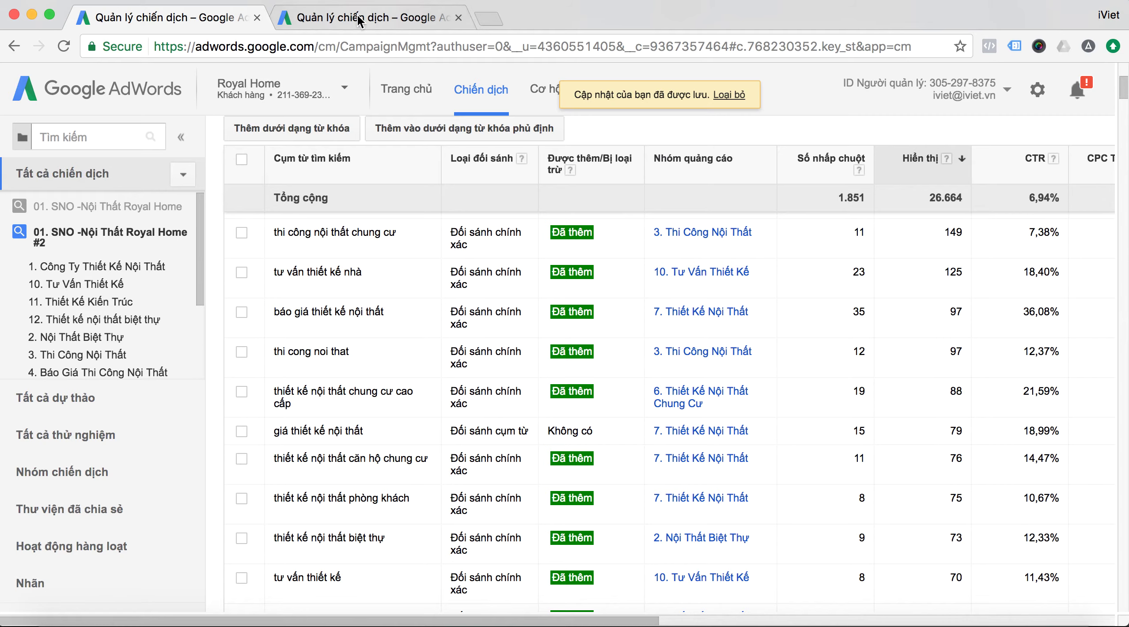
left_click(355, 15)
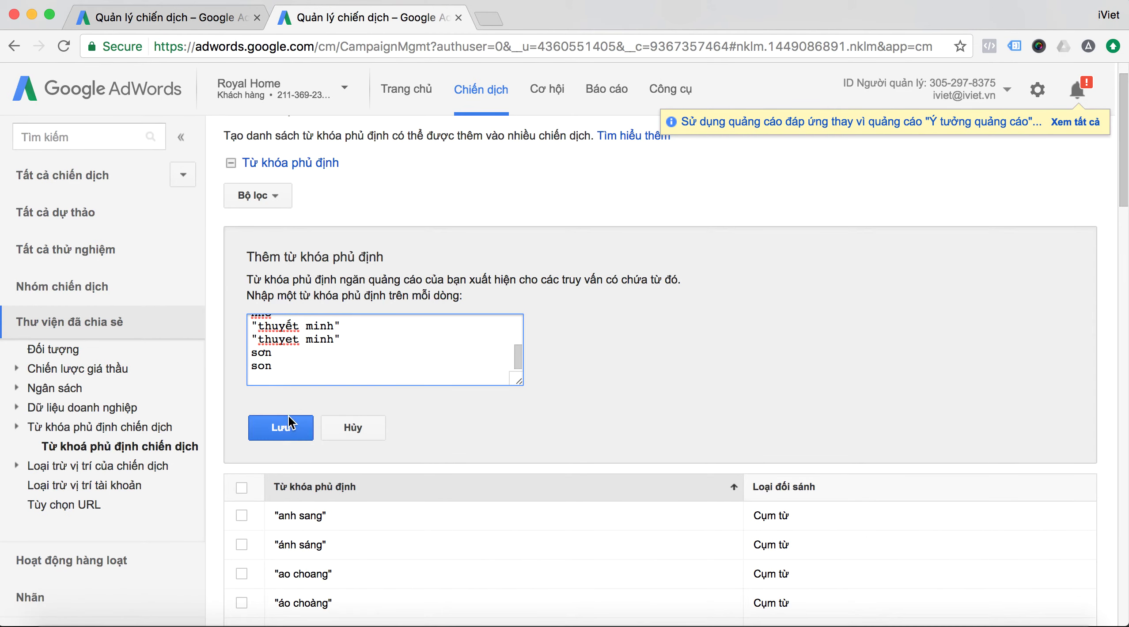
left_click(270, 439)
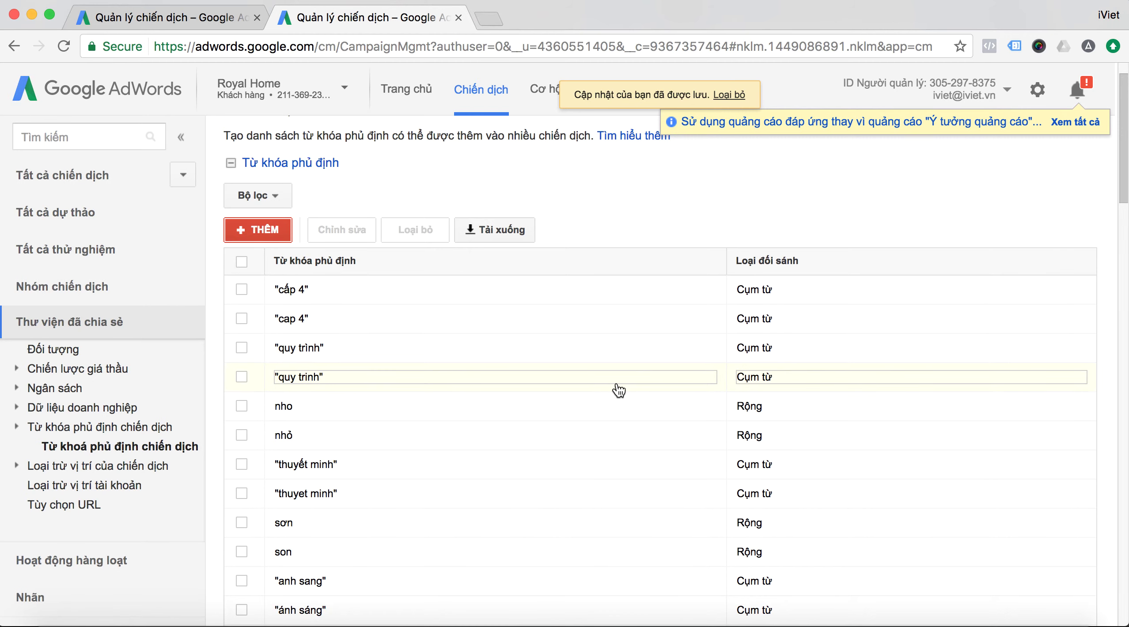
- Look through the saved negative keywords and the campaigns sharing the list, and open the overview of campaign negative keyword lists
scroll(383, 329, "up", 3)
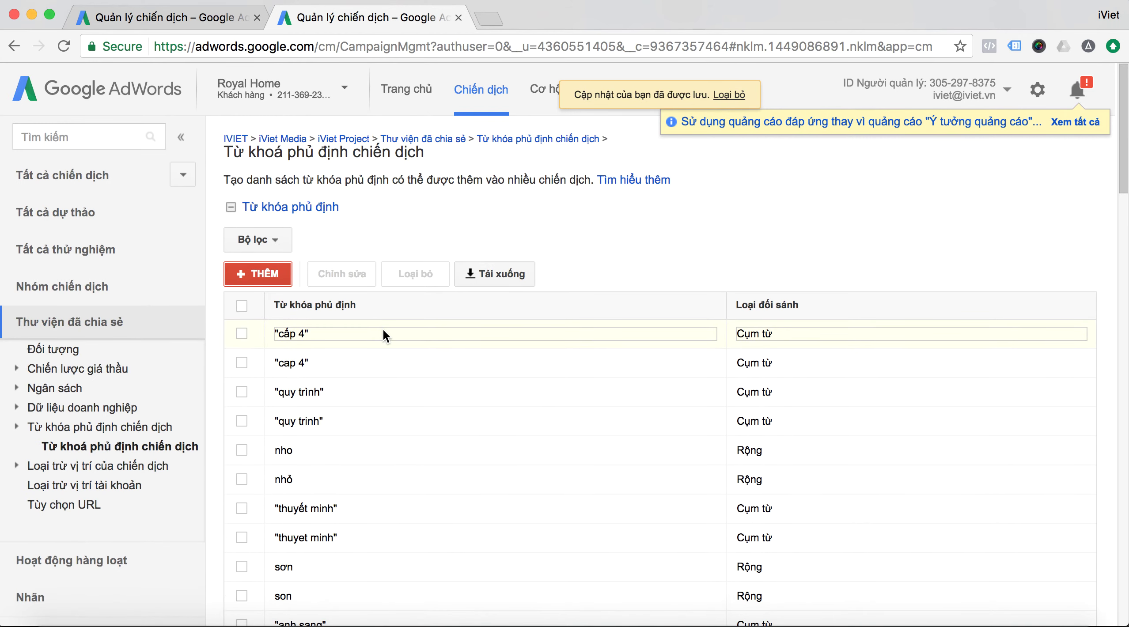
scroll(383, 329, "down", 3)
scroll(383, 328, "down", 10)
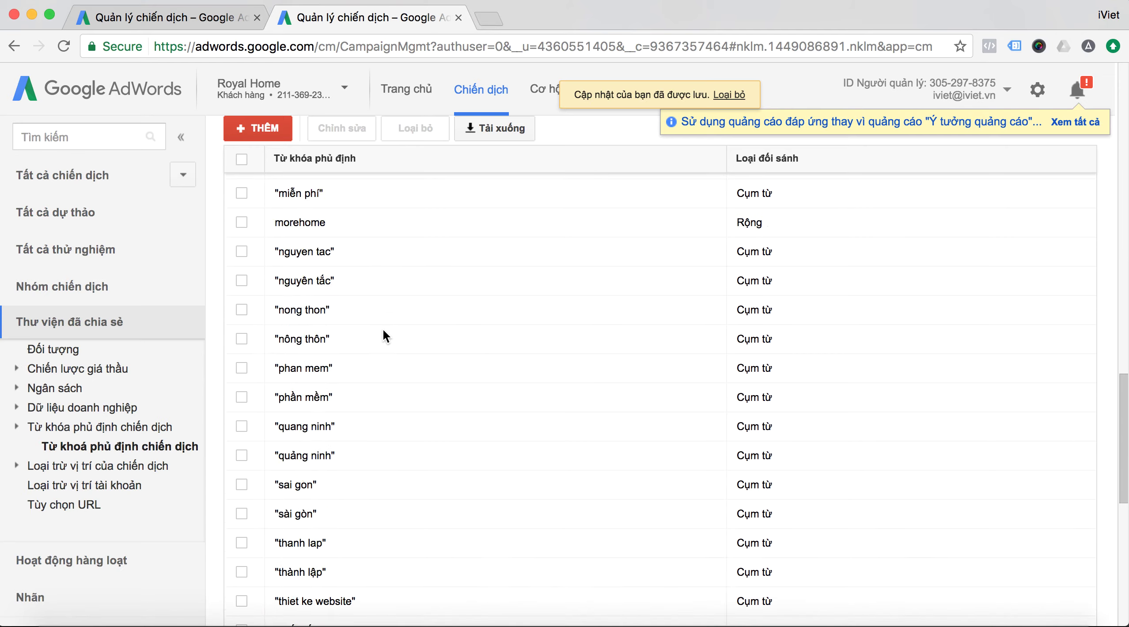
scroll(384, 328, "up", 8)
scroll(383, 328, "up", 5)
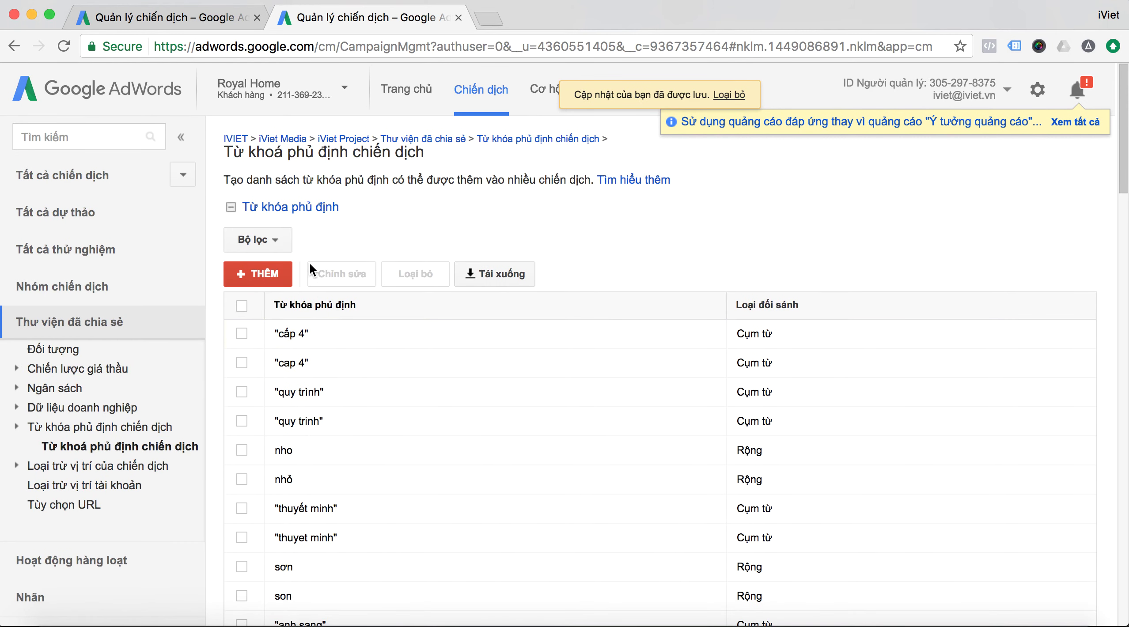
left_click(294, 210)
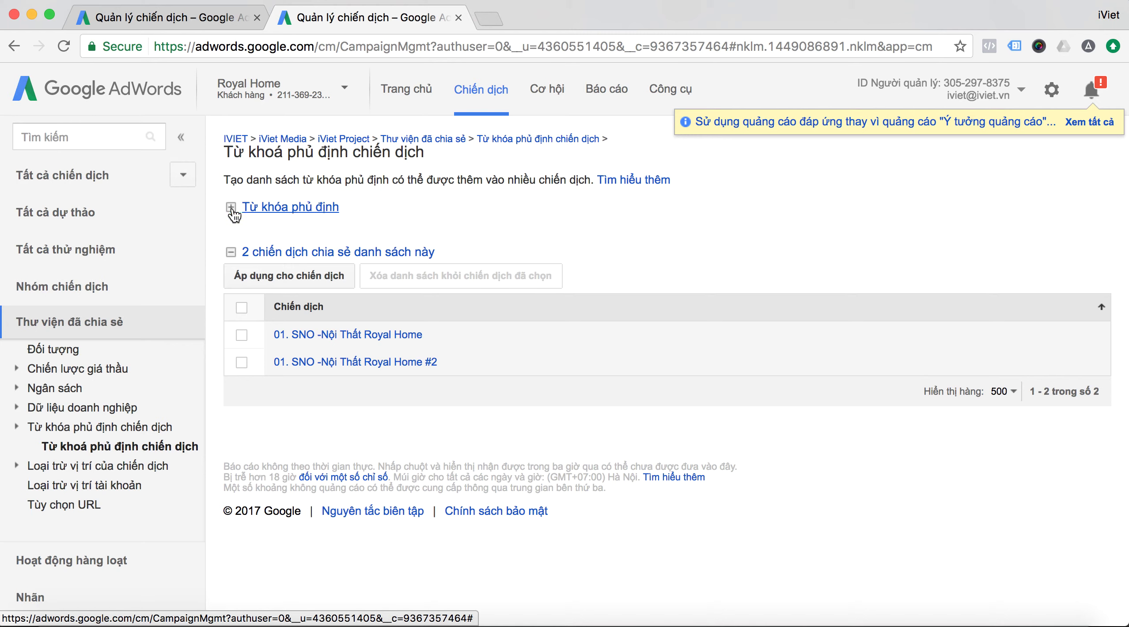
left_click(85, 429)
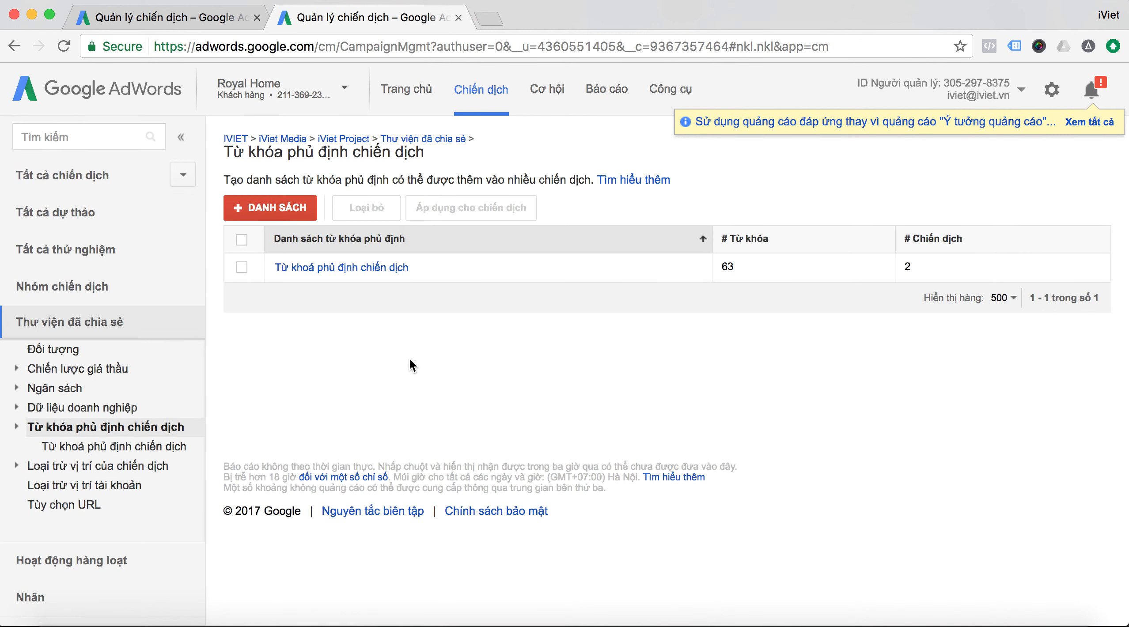
- Try to apply the list "Từ khoá phủ định chiến dịch" to campaigns without choosing any campaign, and cancel
left_click(242, 267)
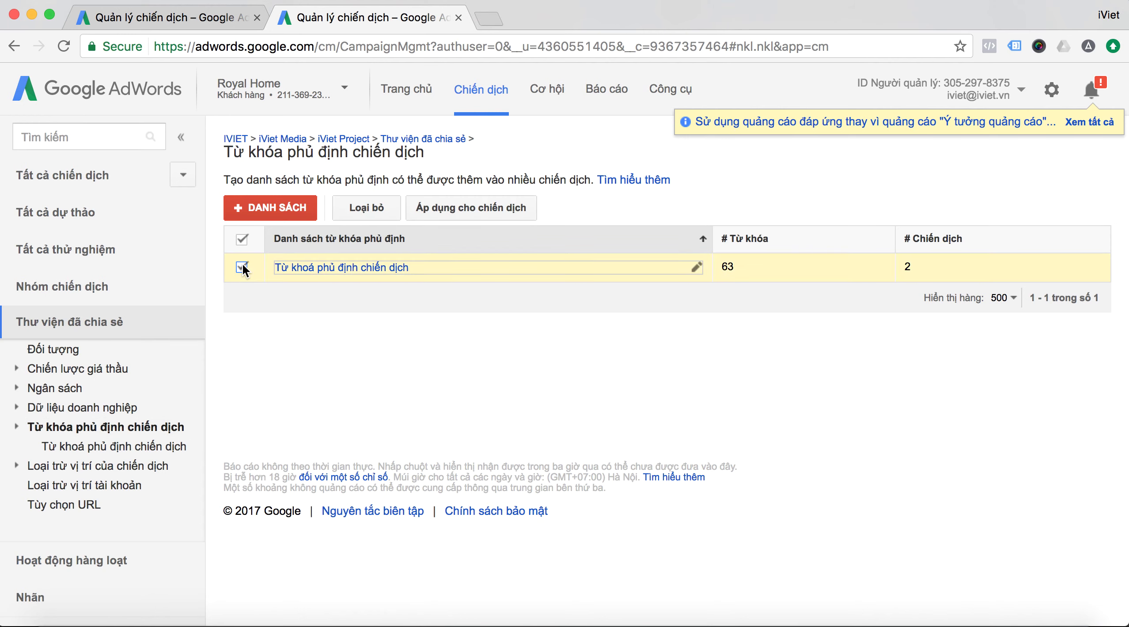
left_click(480, 207)
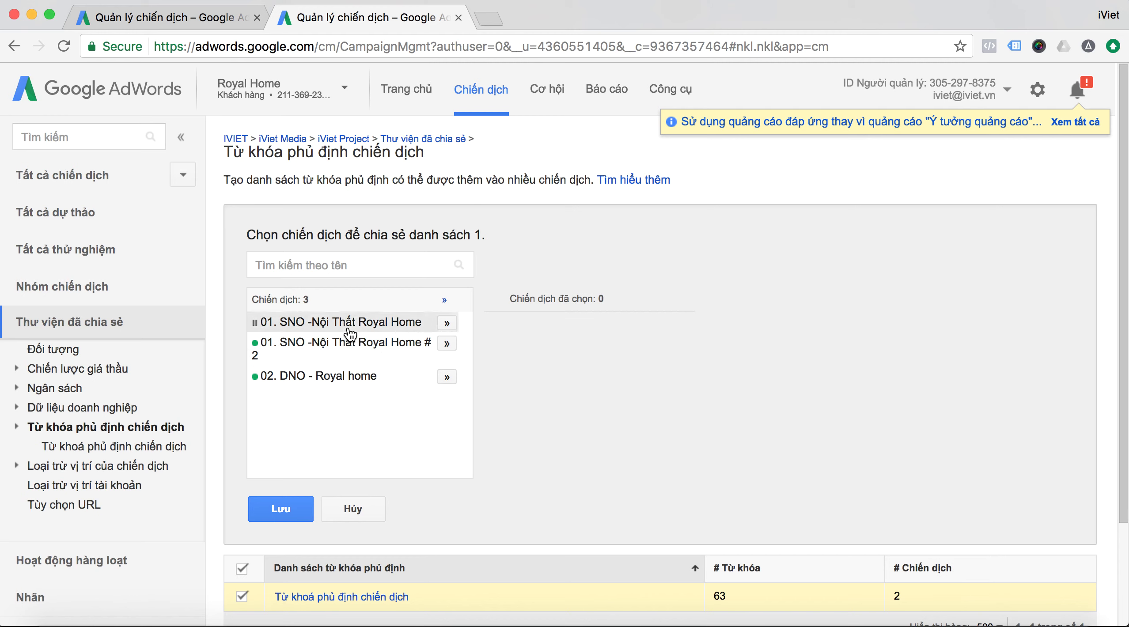
left_click(277, 518)
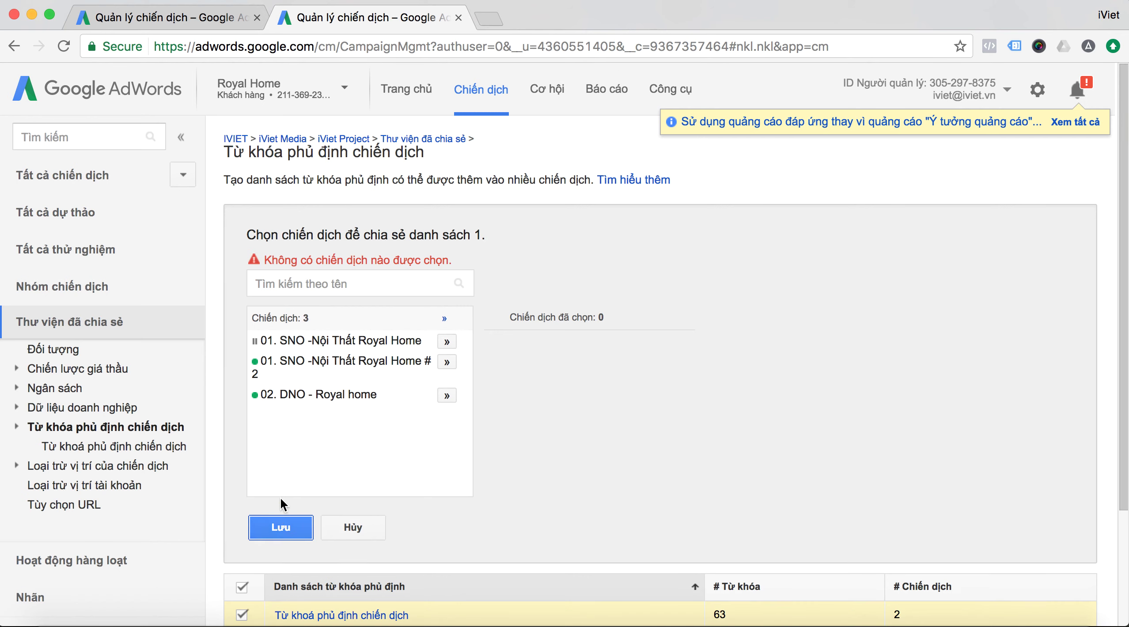
left_click(352, 531)
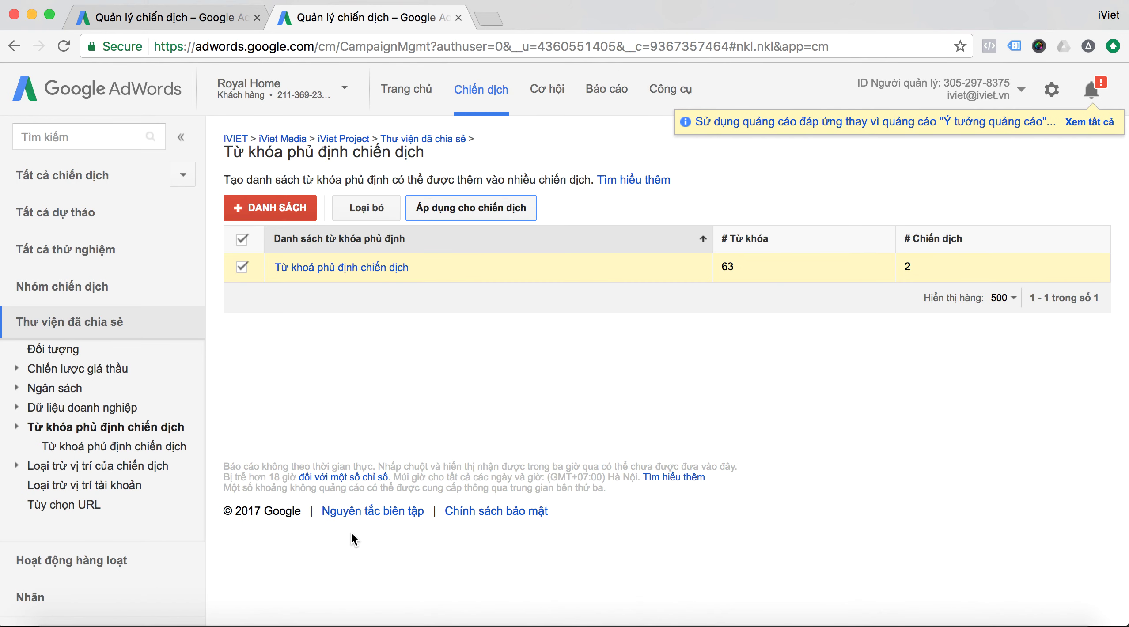